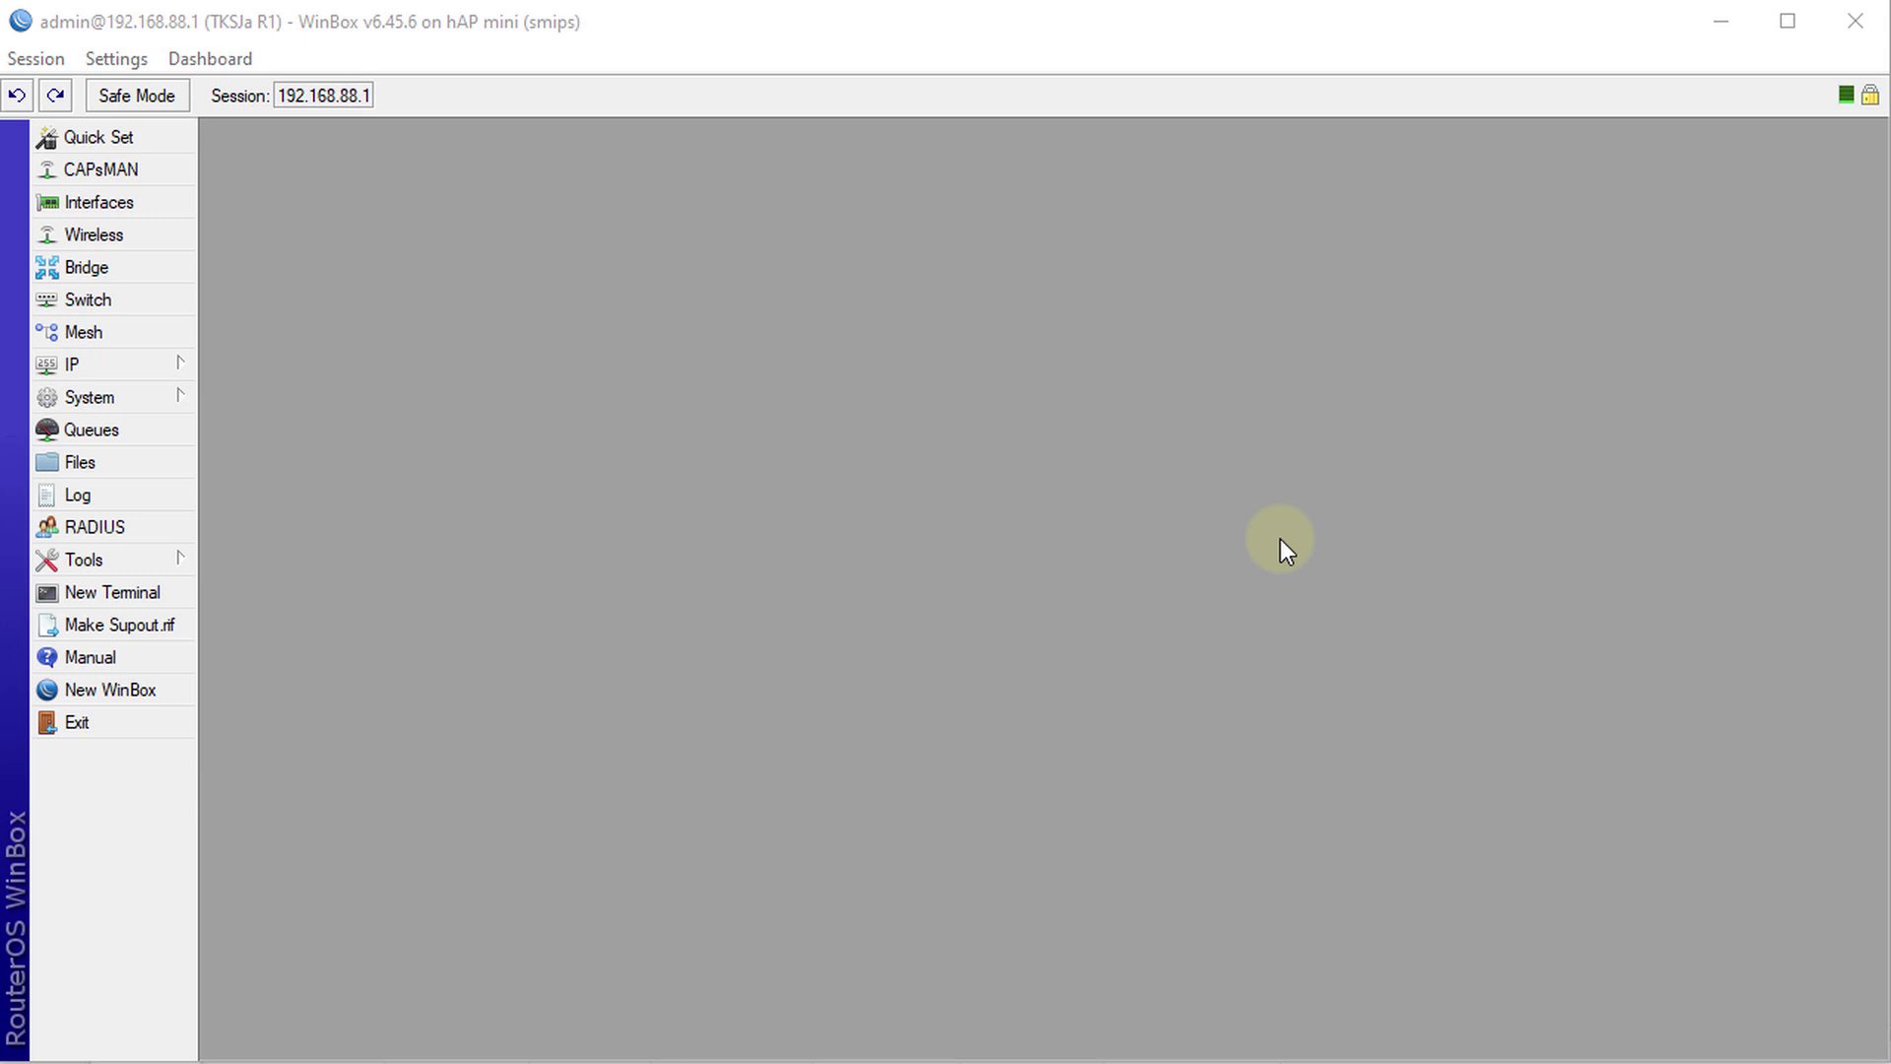
Create a new interface list named Guest from the Interface List tab's Lists window
left_click(143, 203)
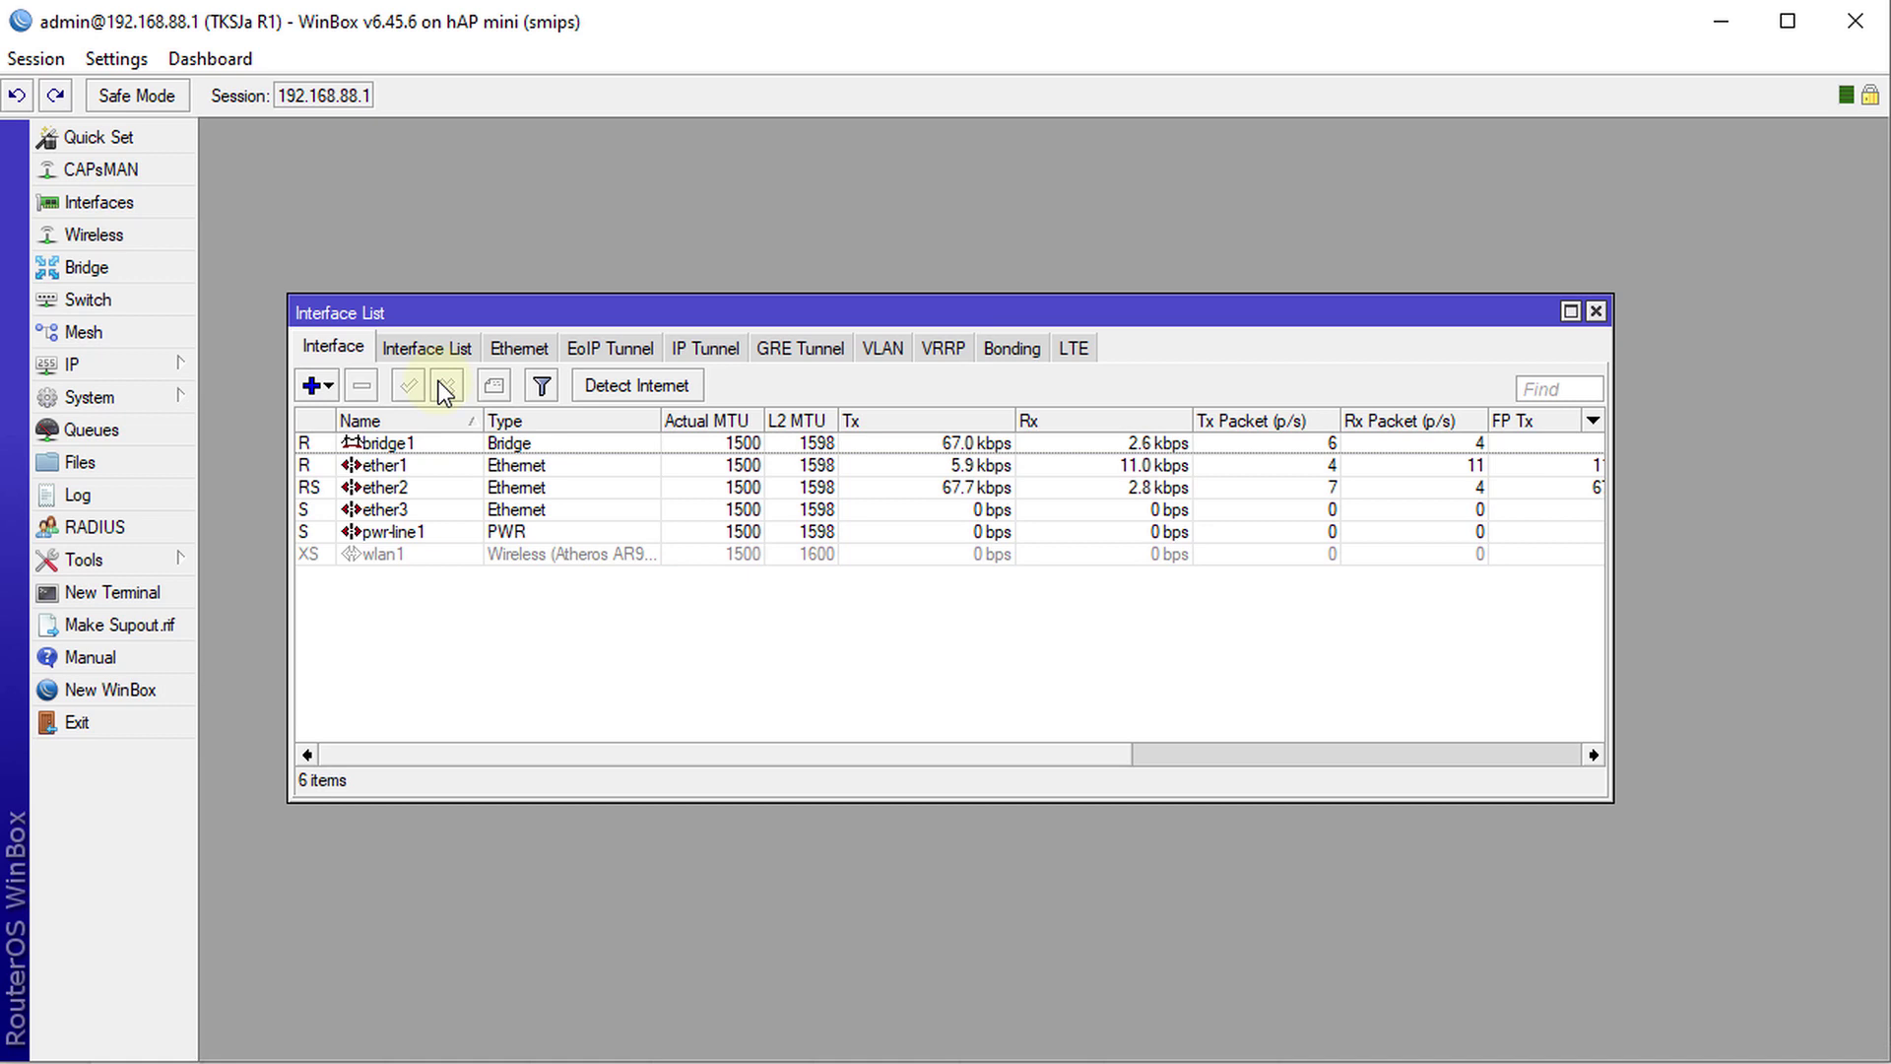
left_click(418, 351)
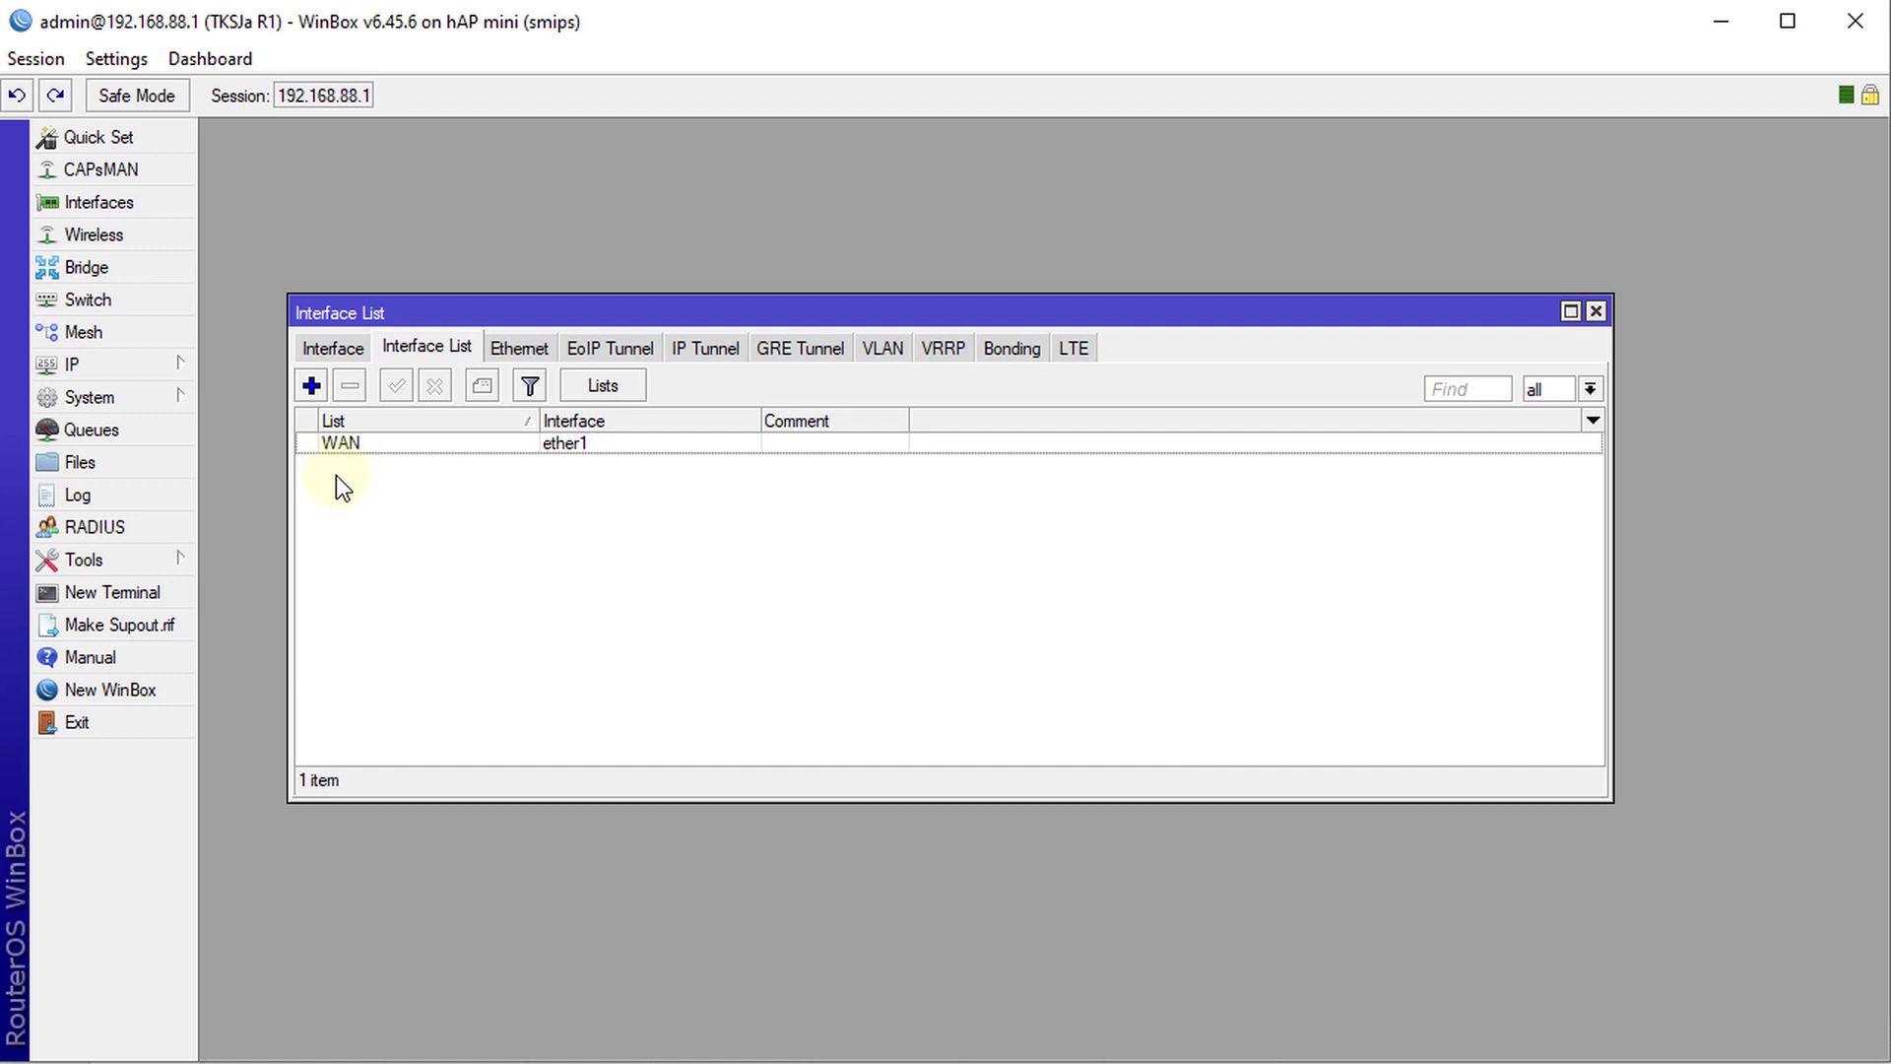
left_click(620, 394)
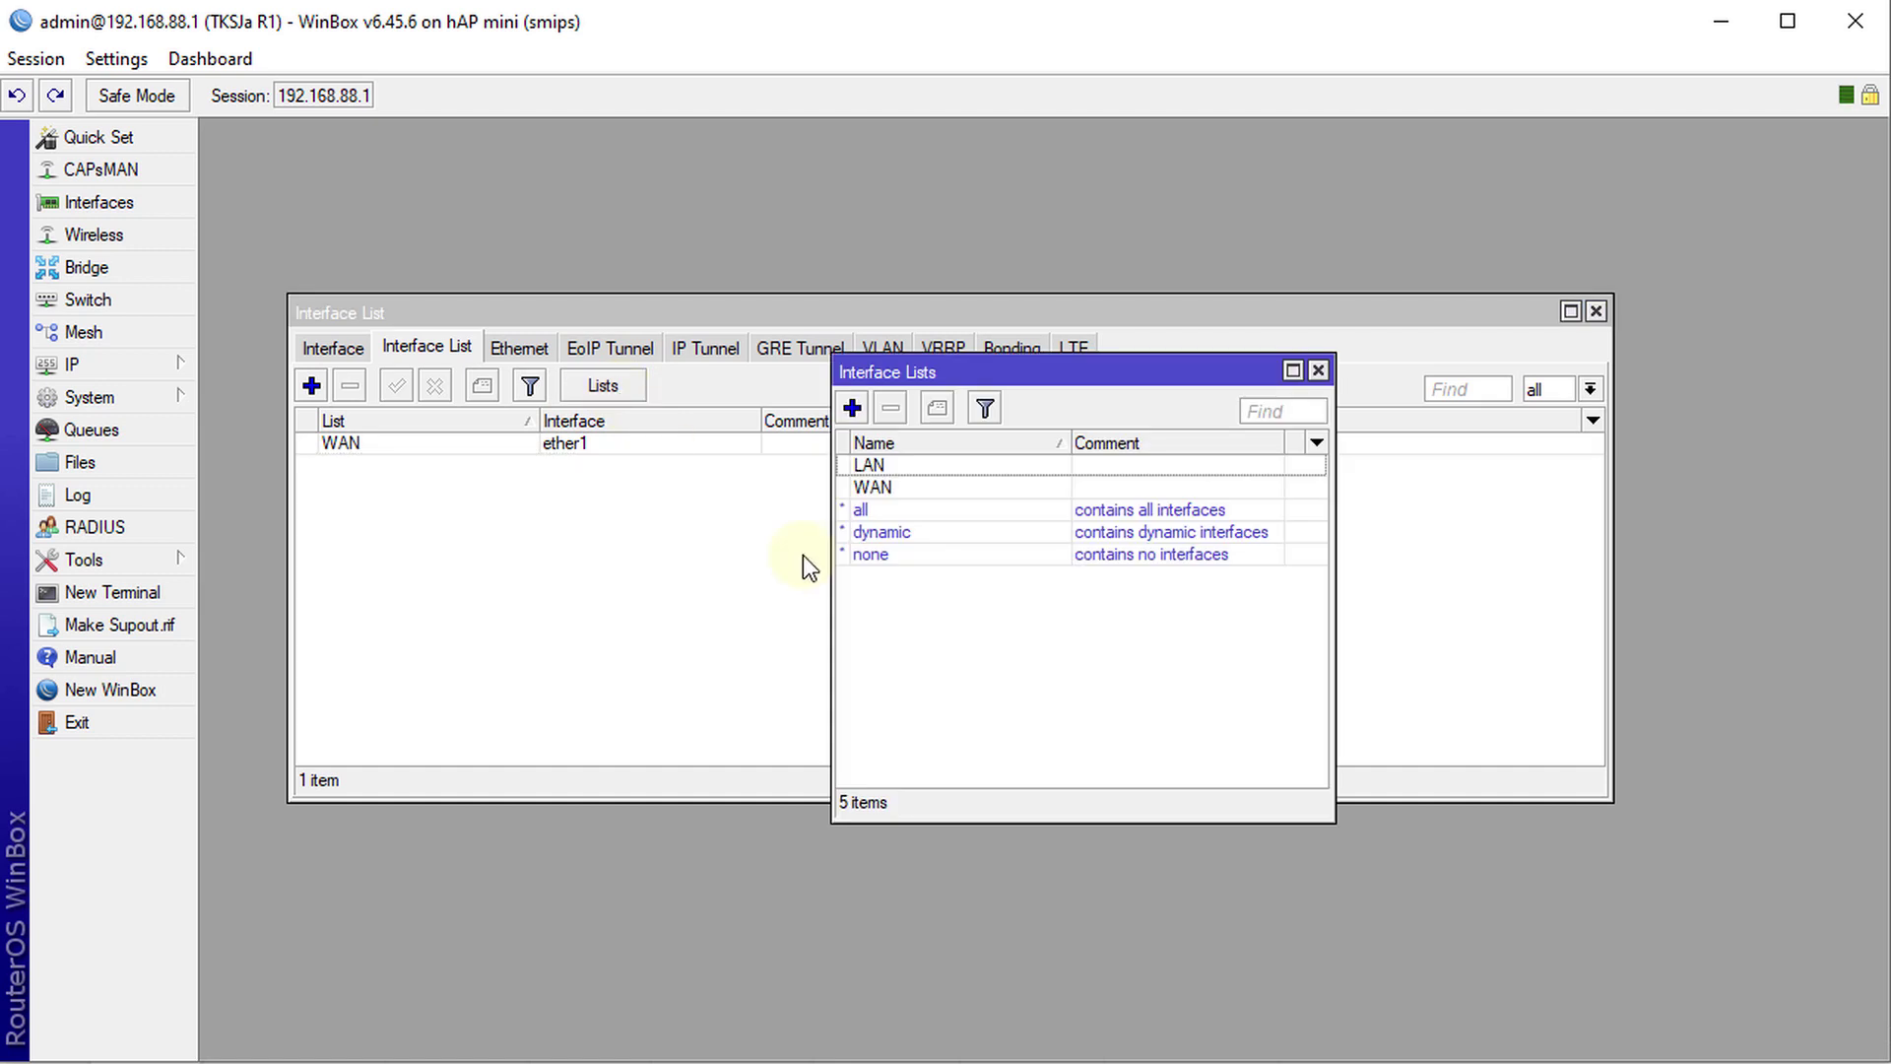
left_click(852, 409)
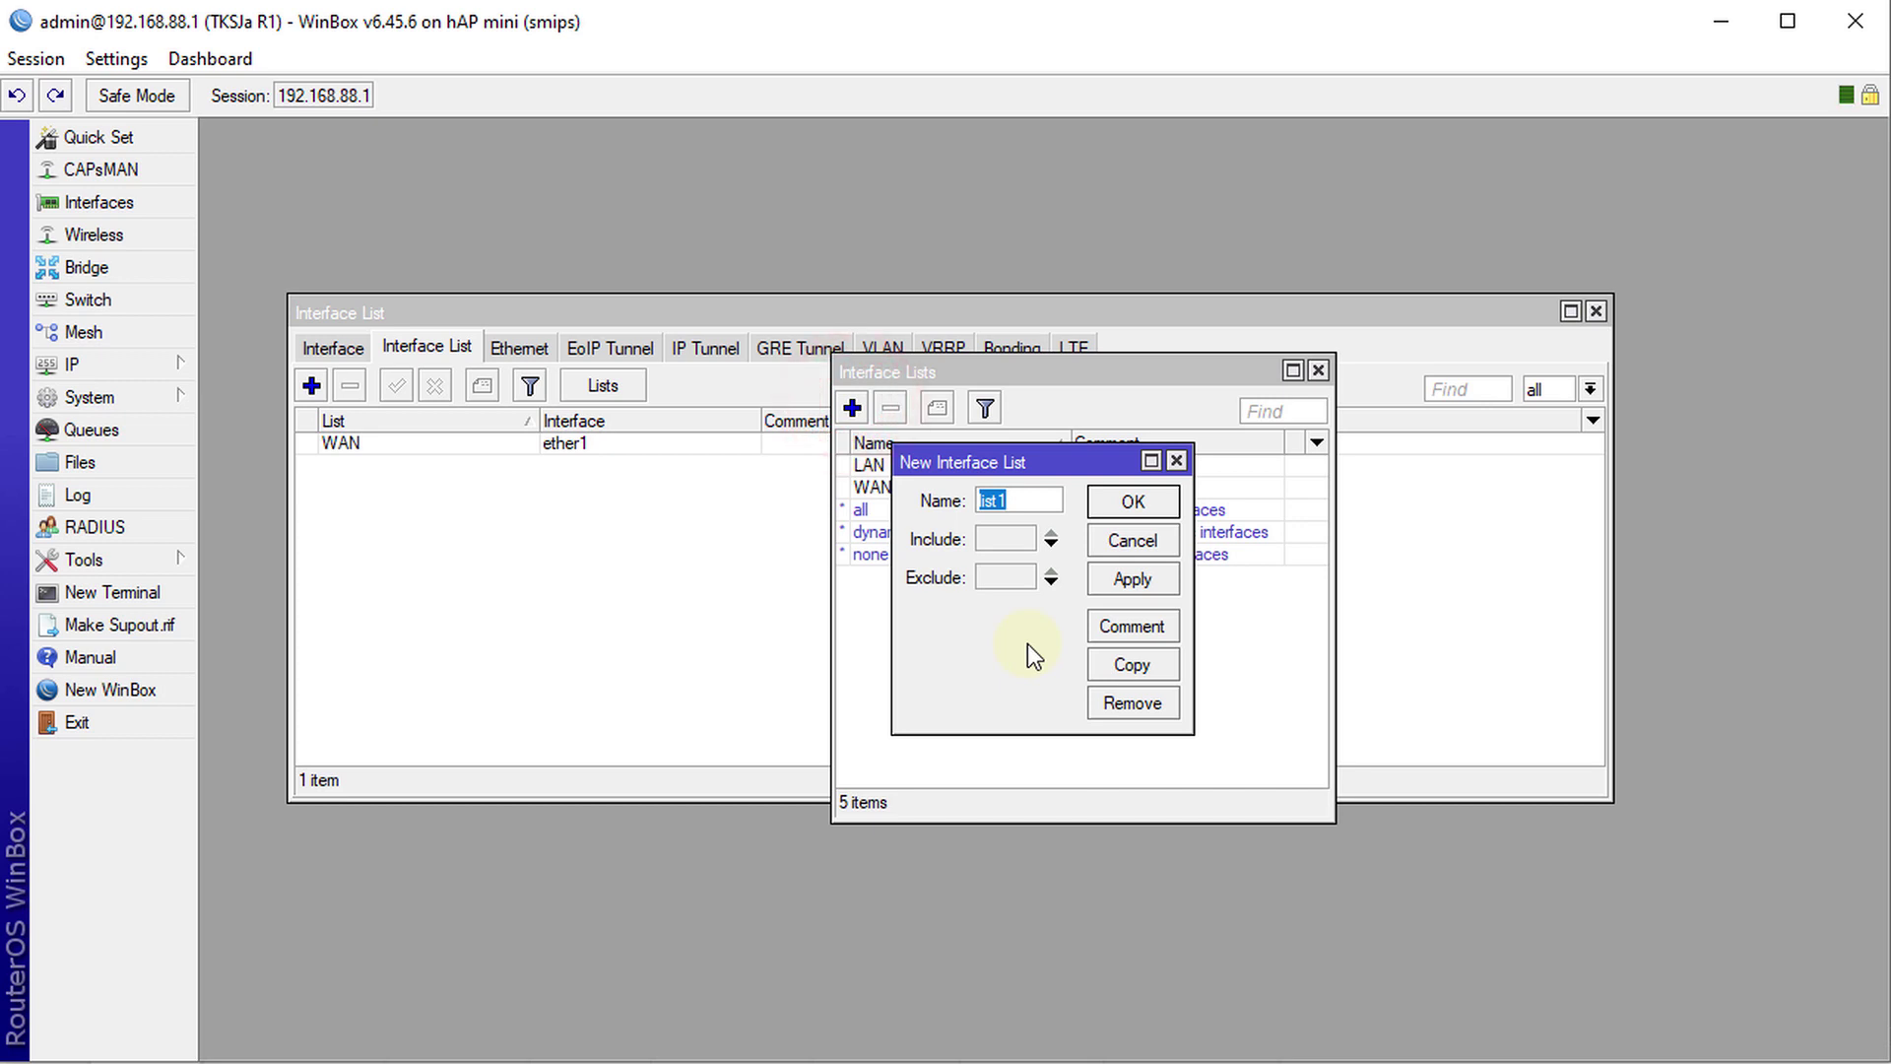
type("G")
type("uest")
left_click(1130, 500)
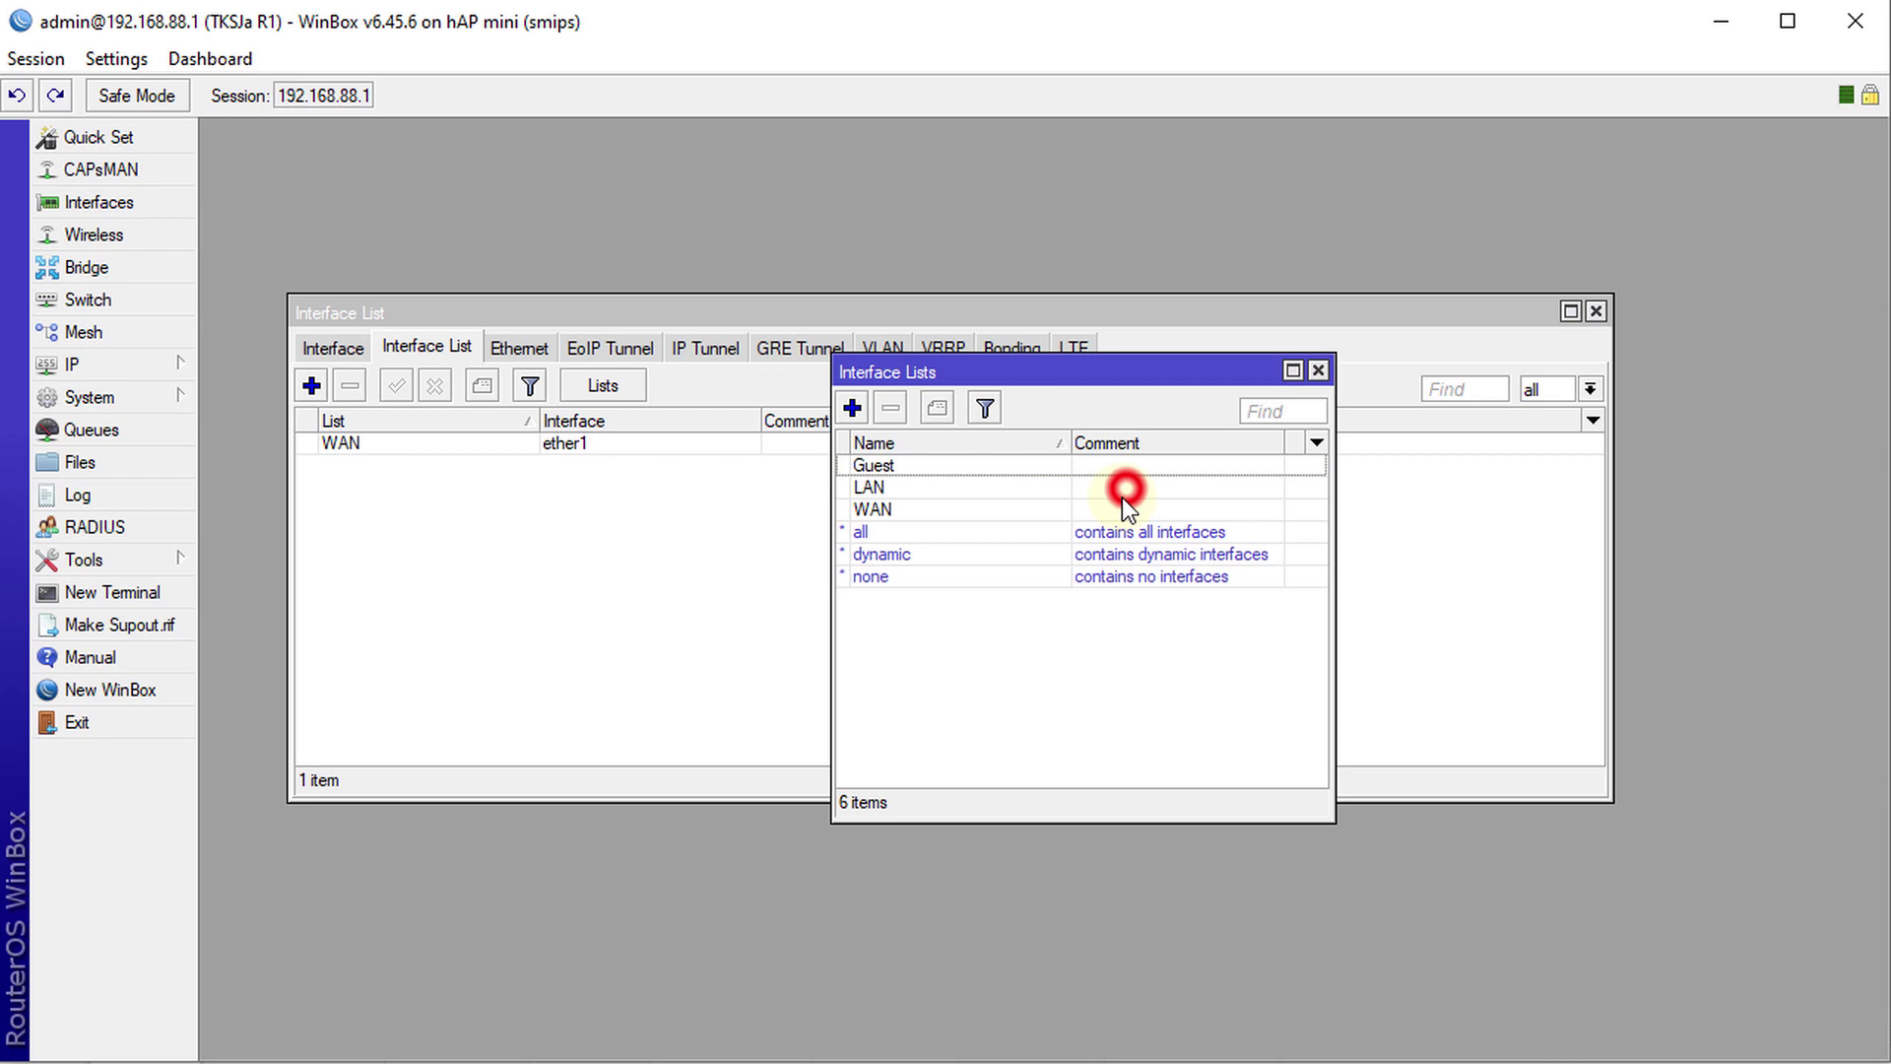
left_click(1319, 370)
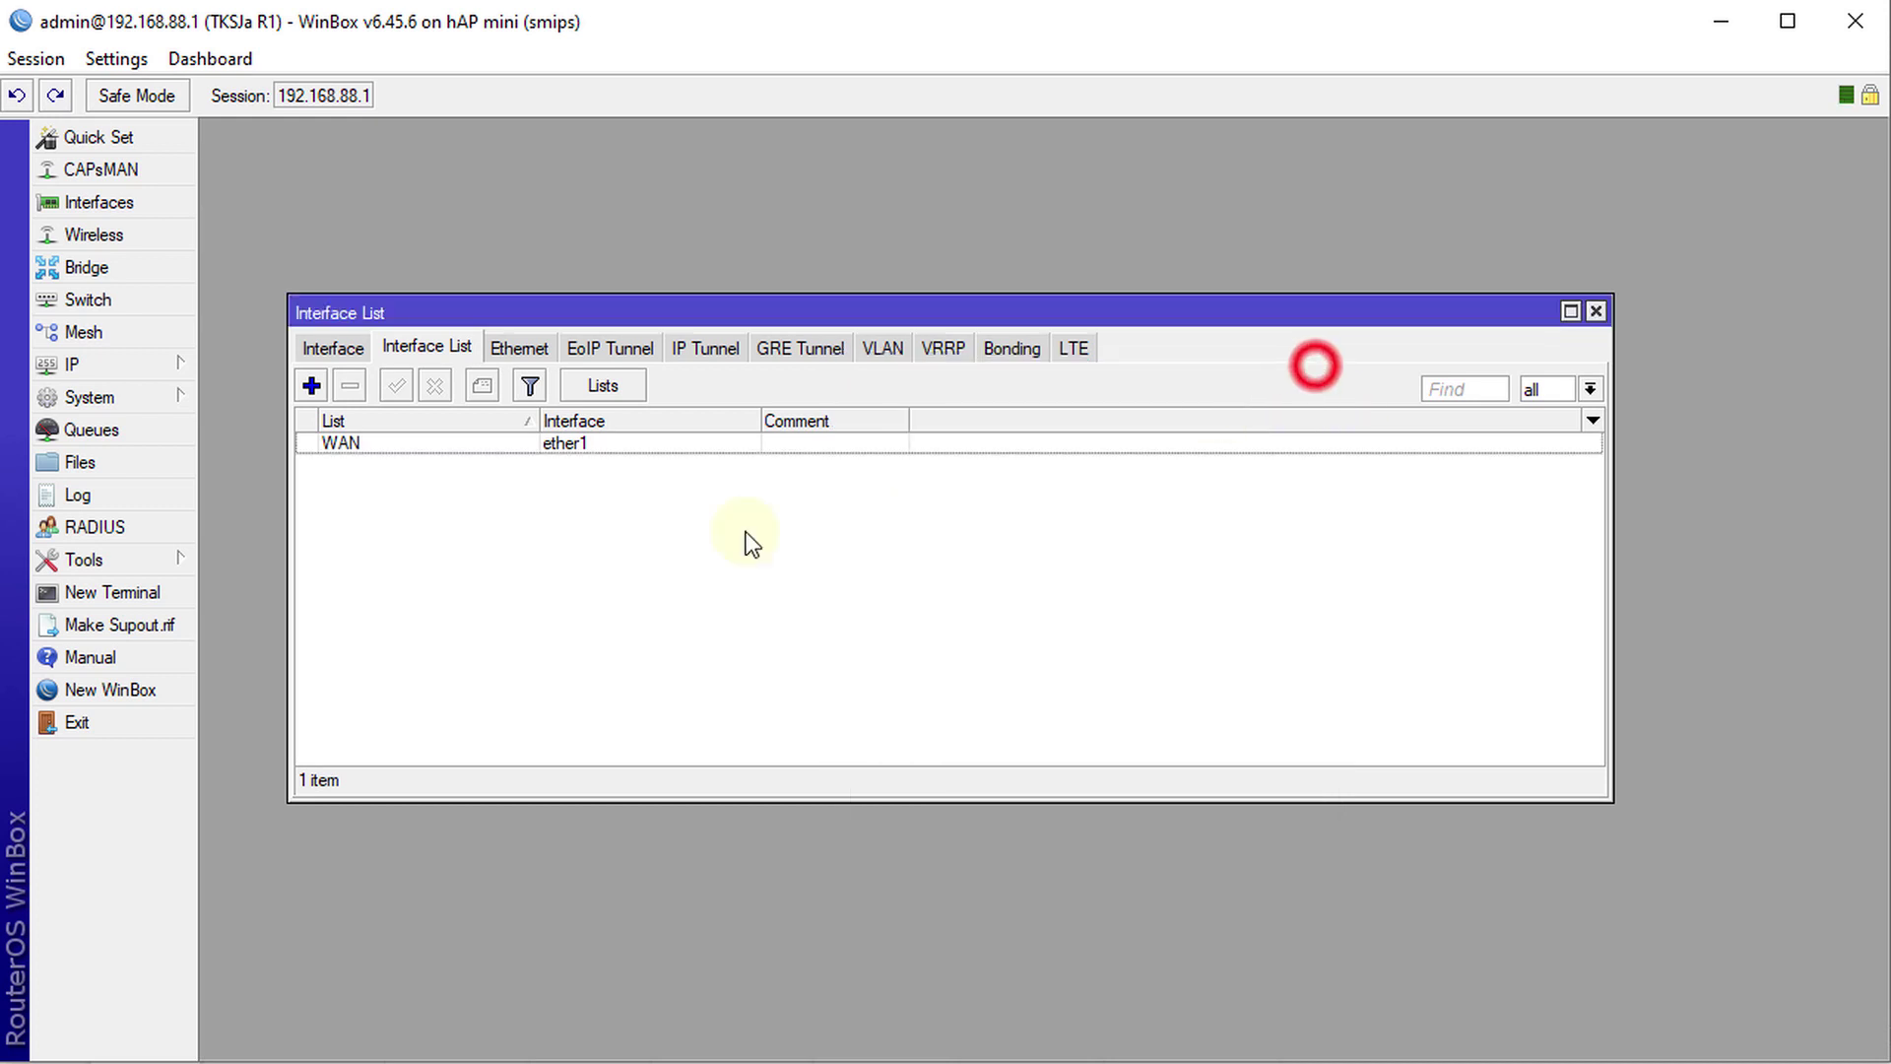
Add wlan1 as a member of the Guest interface list
left_click(312, 388)
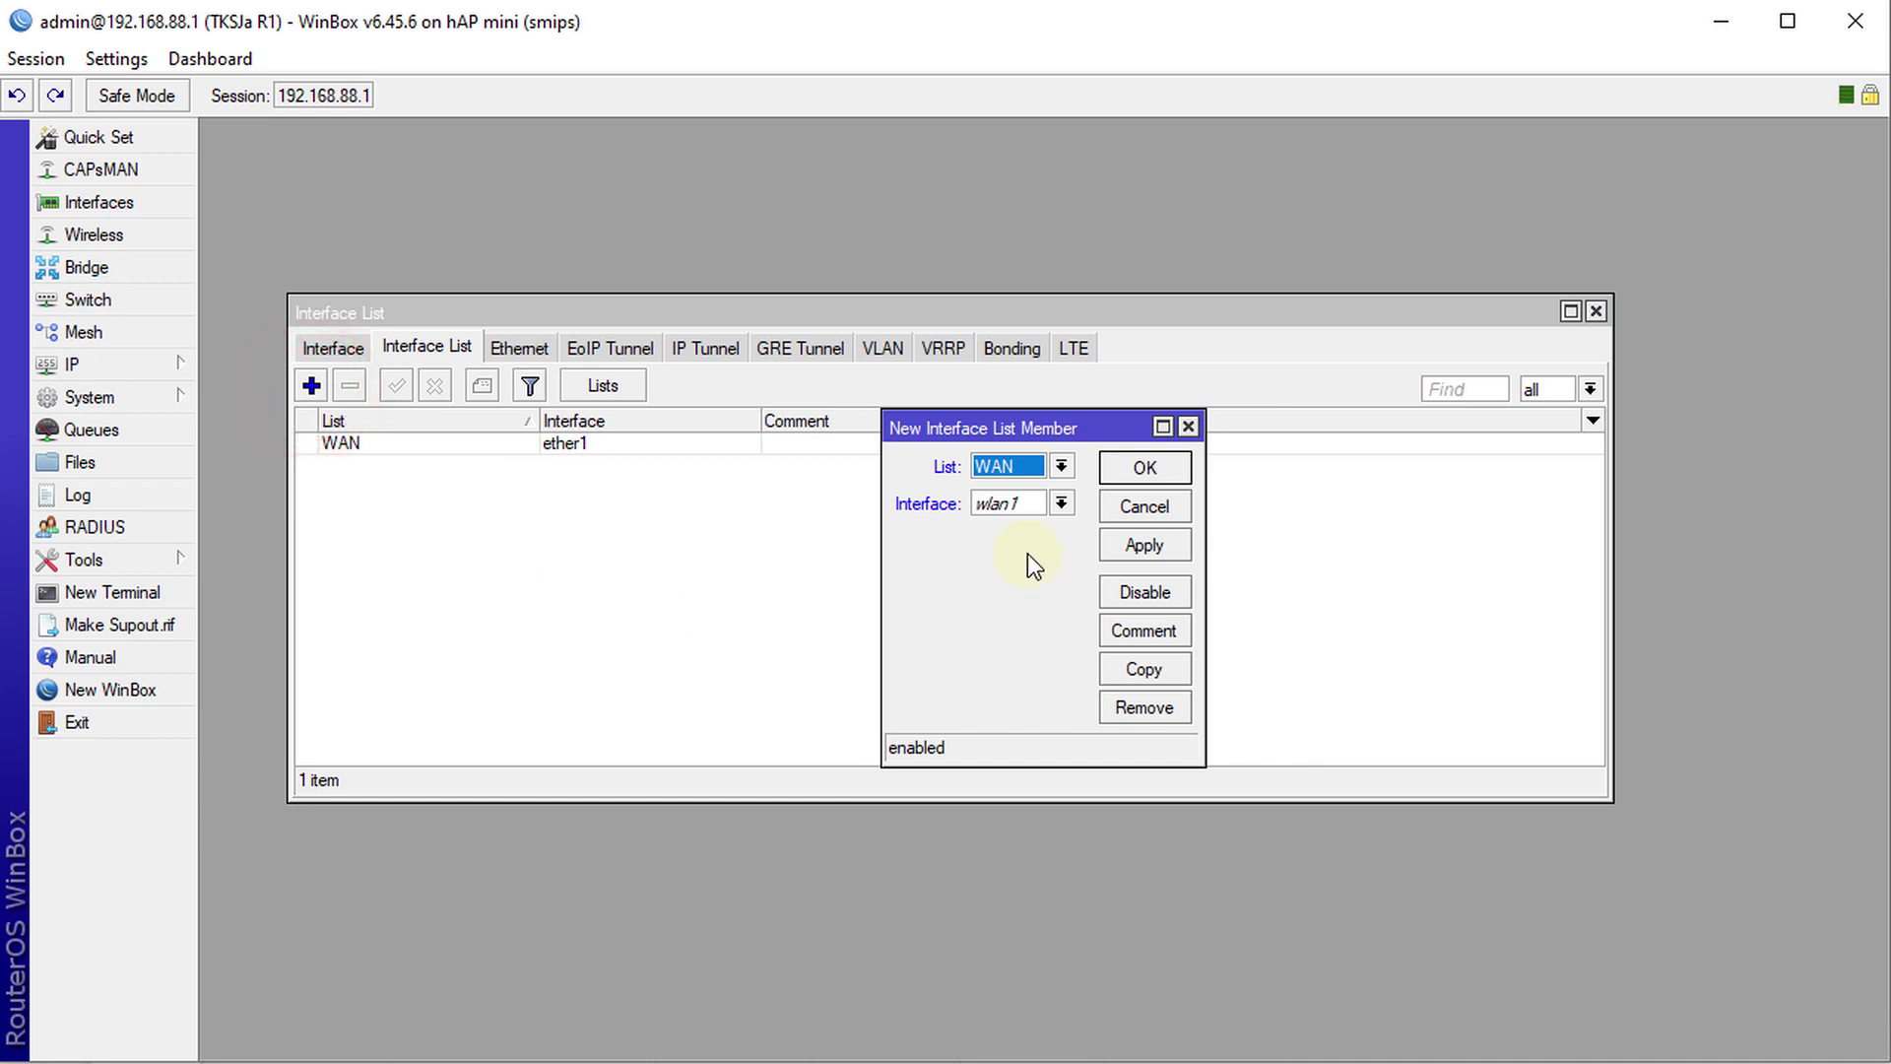
left_click(1063, 468)
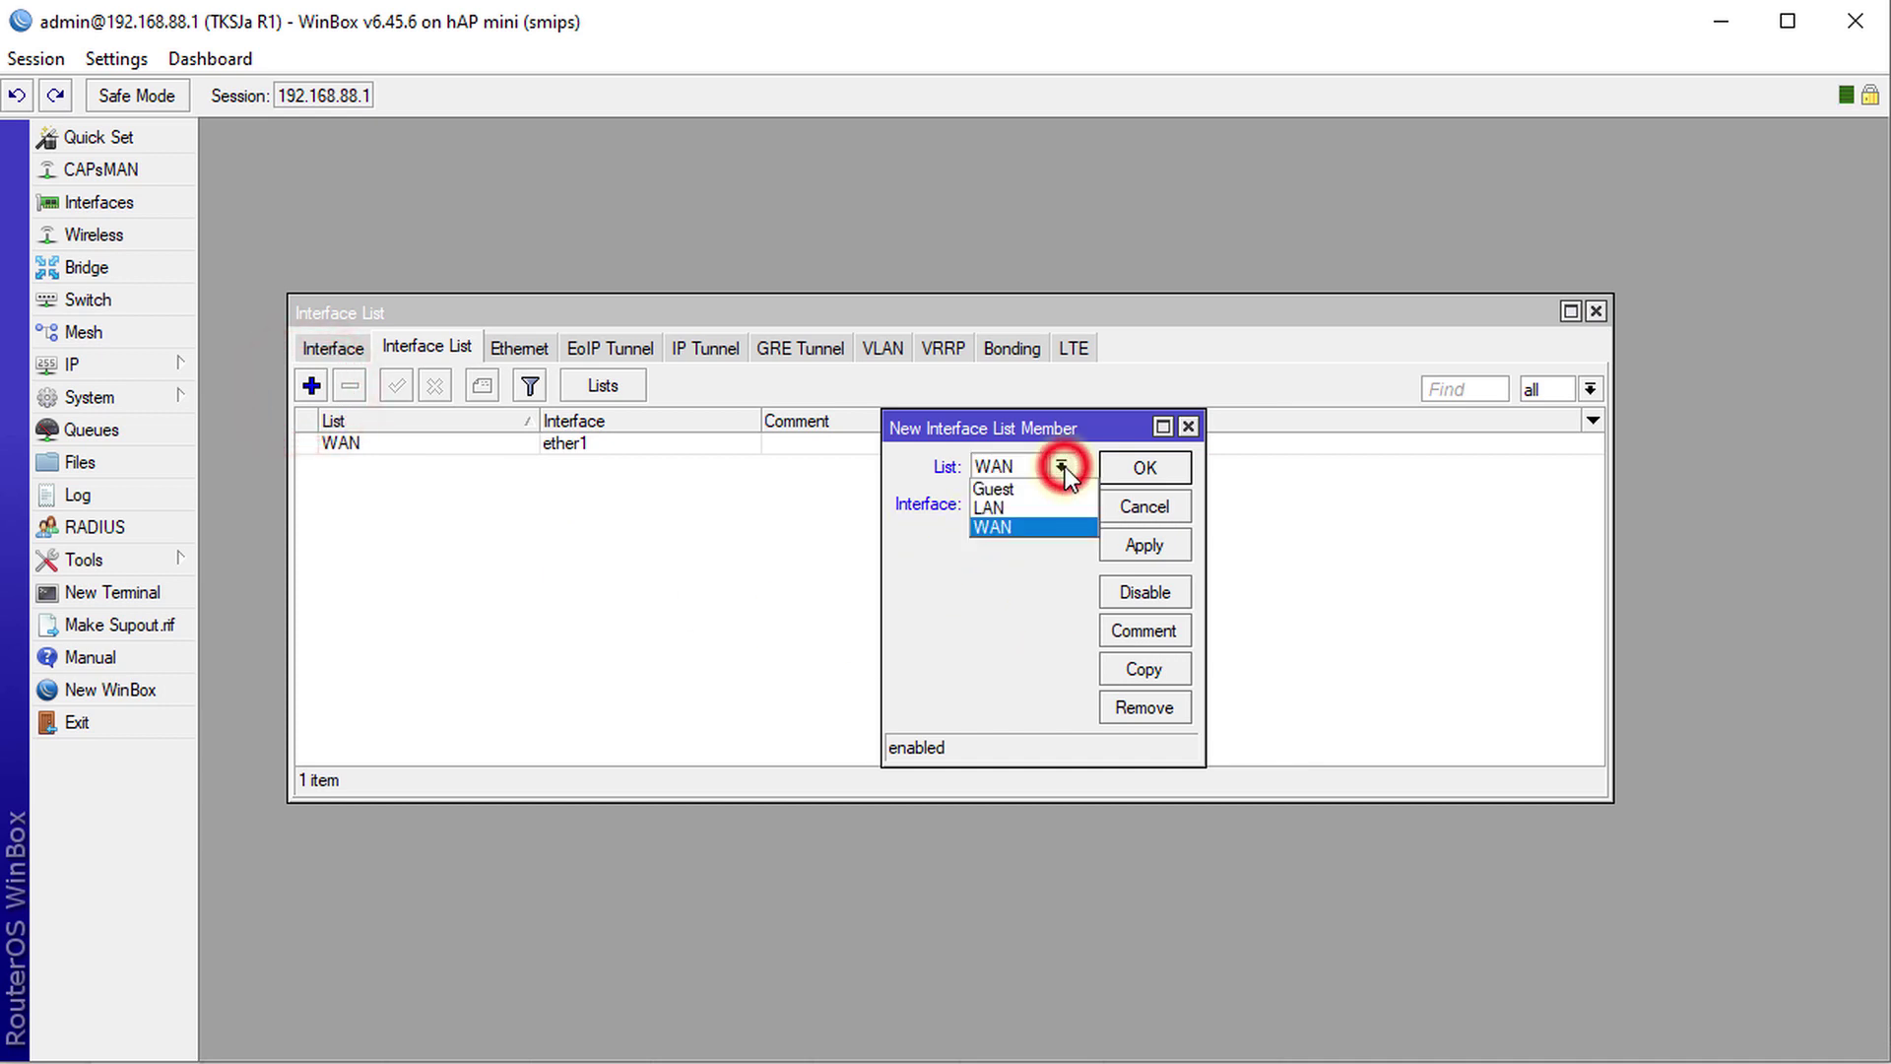
left_click(1019, 490)
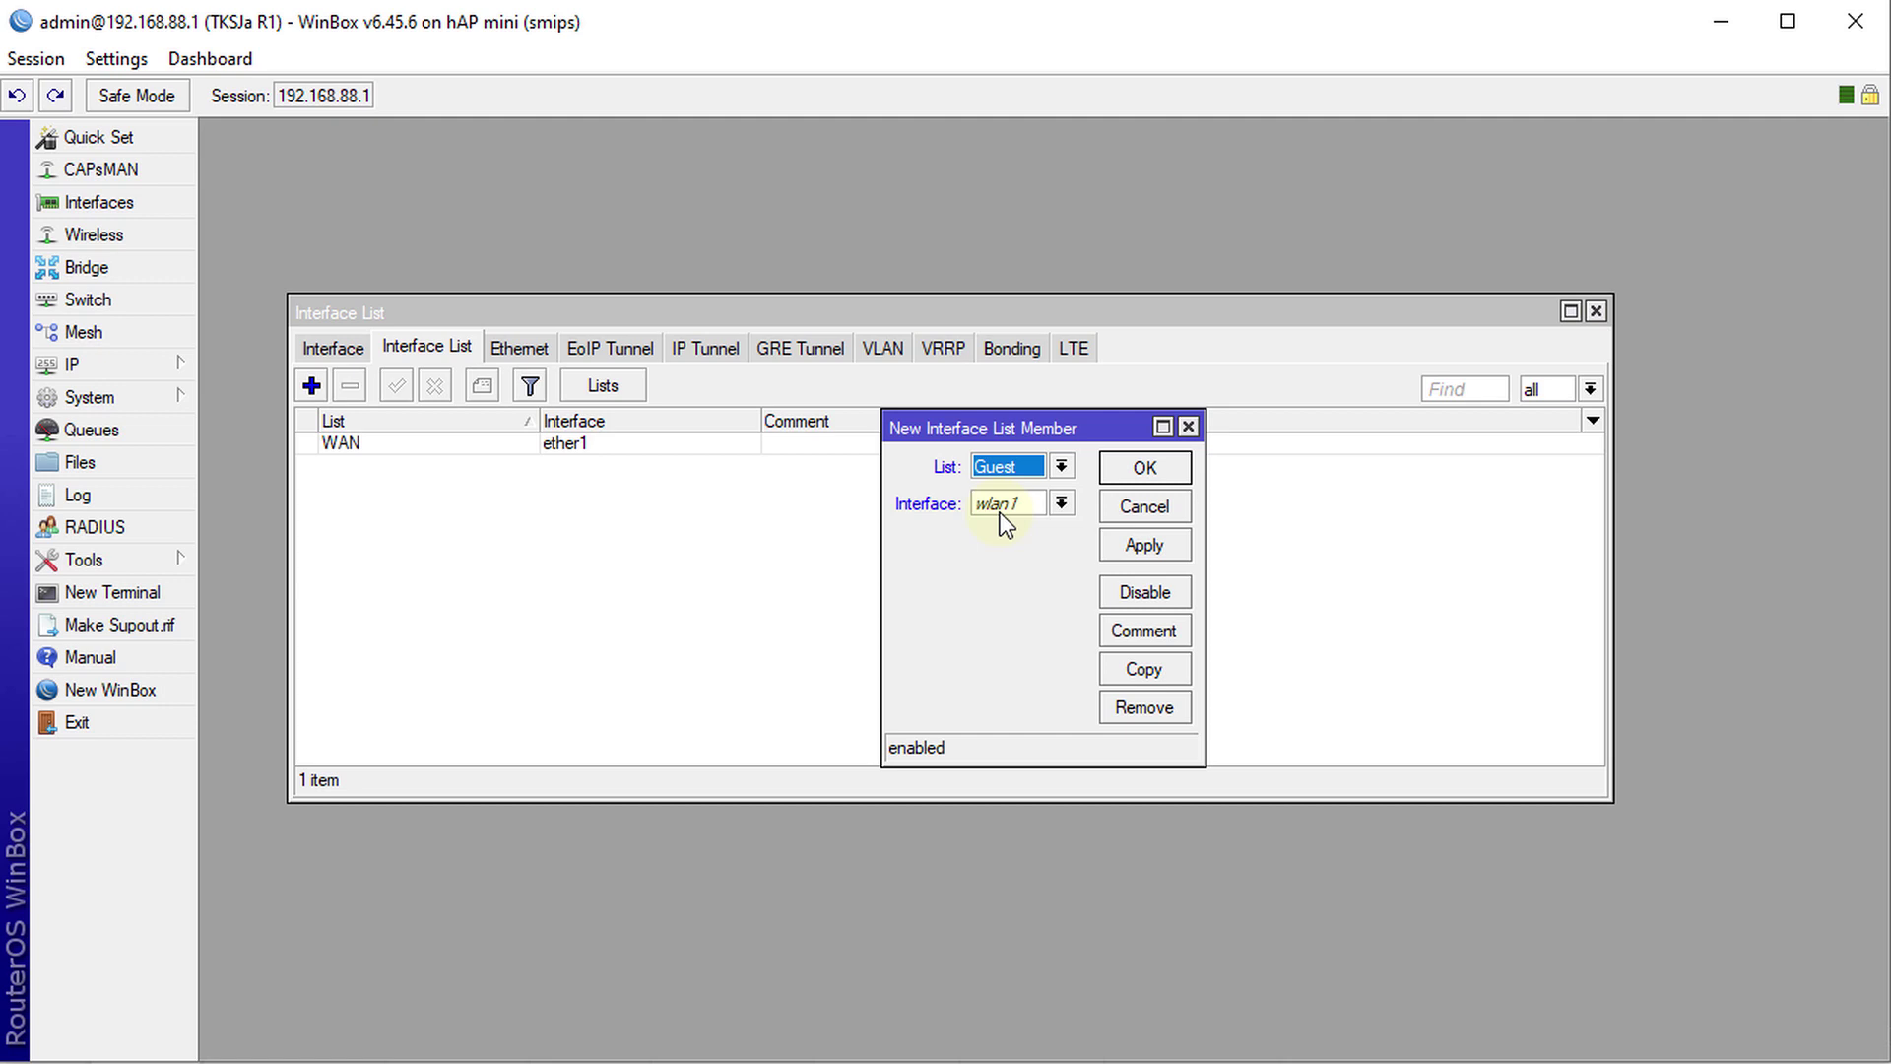
left_click(1062, 504)
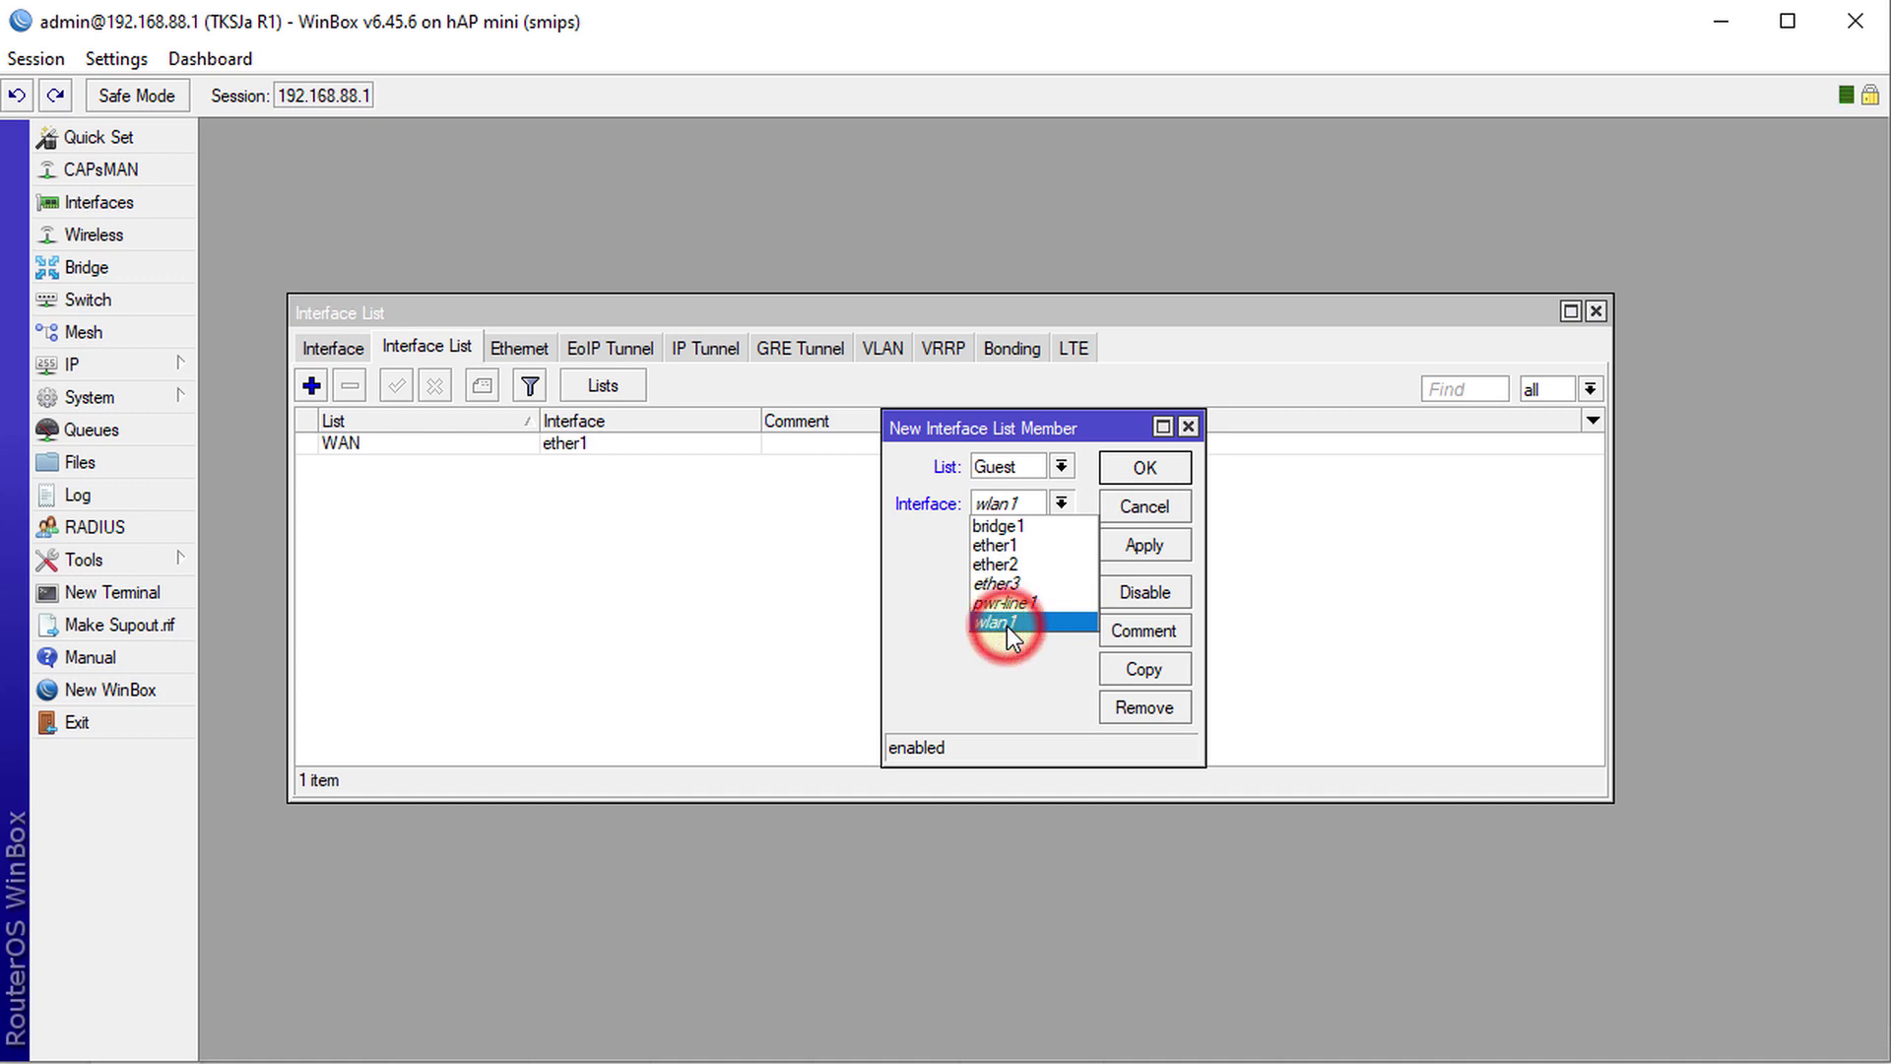
left_click(1005, 625)
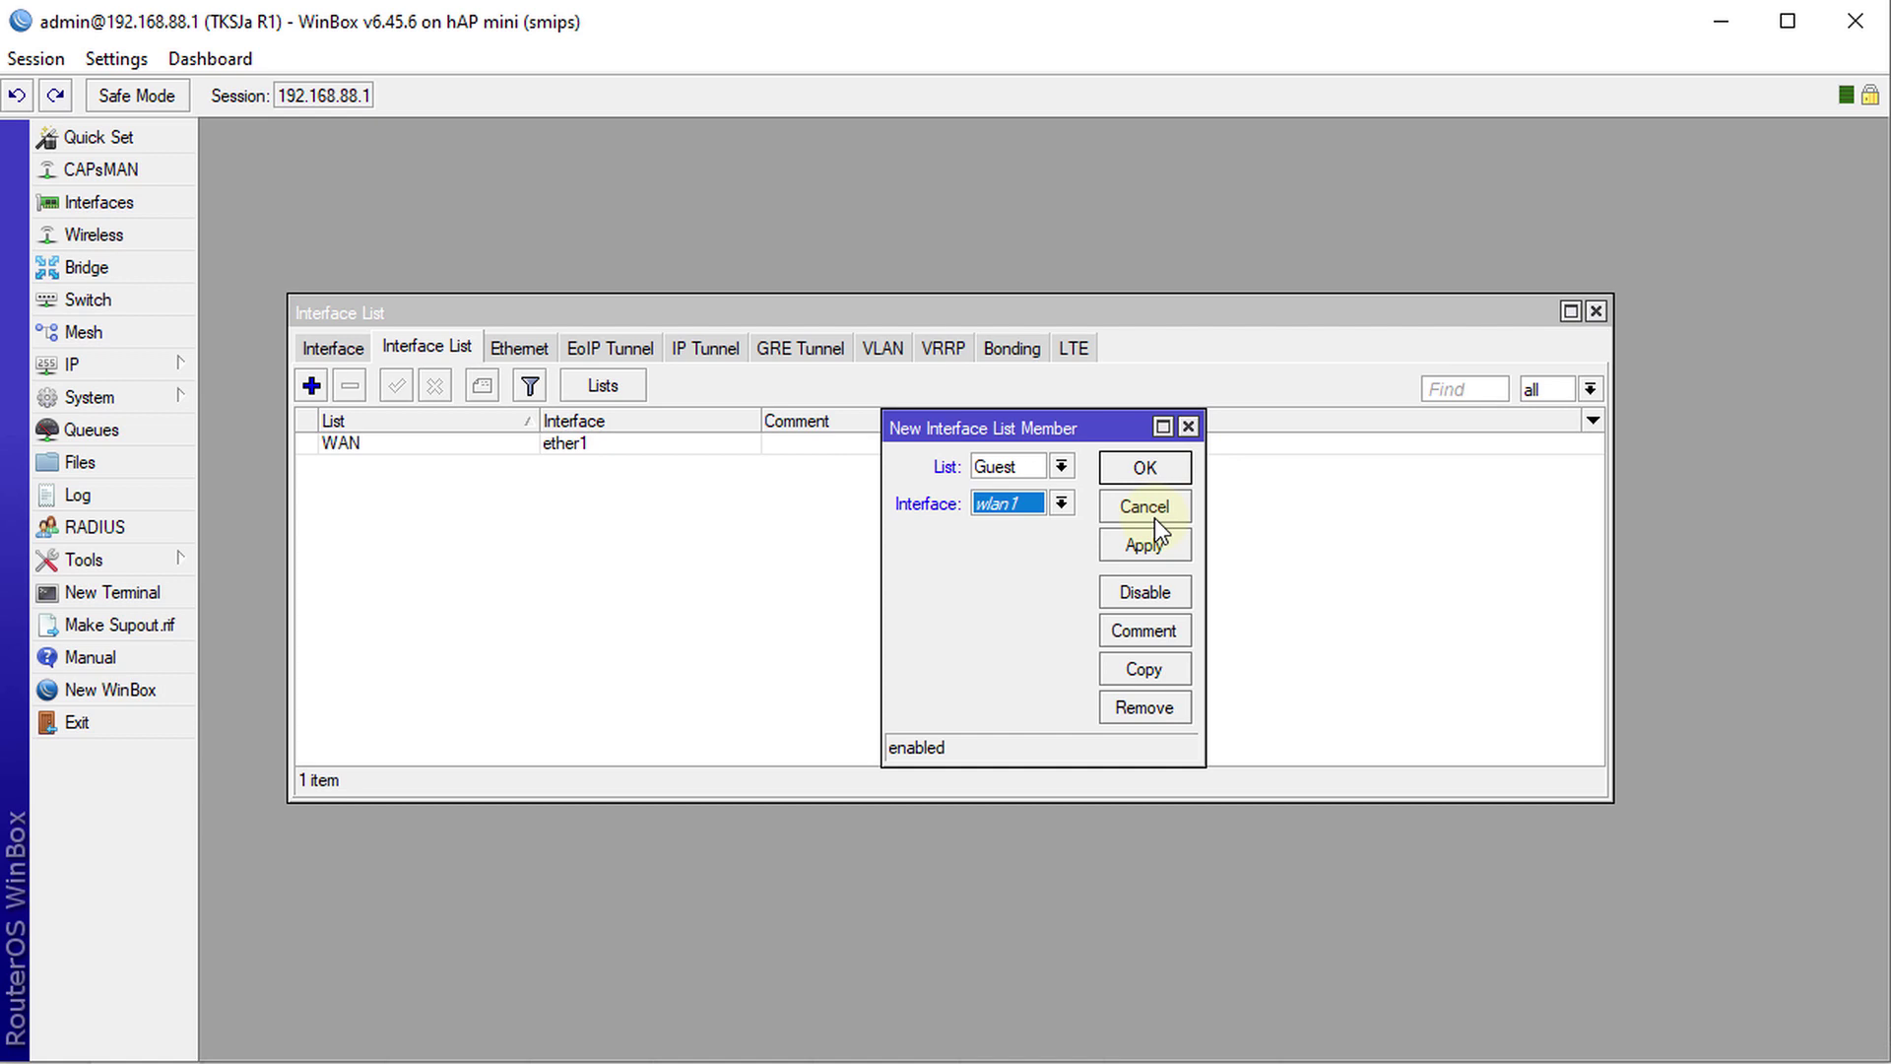
left_click(1137, 549)
left_click(1123, 471)
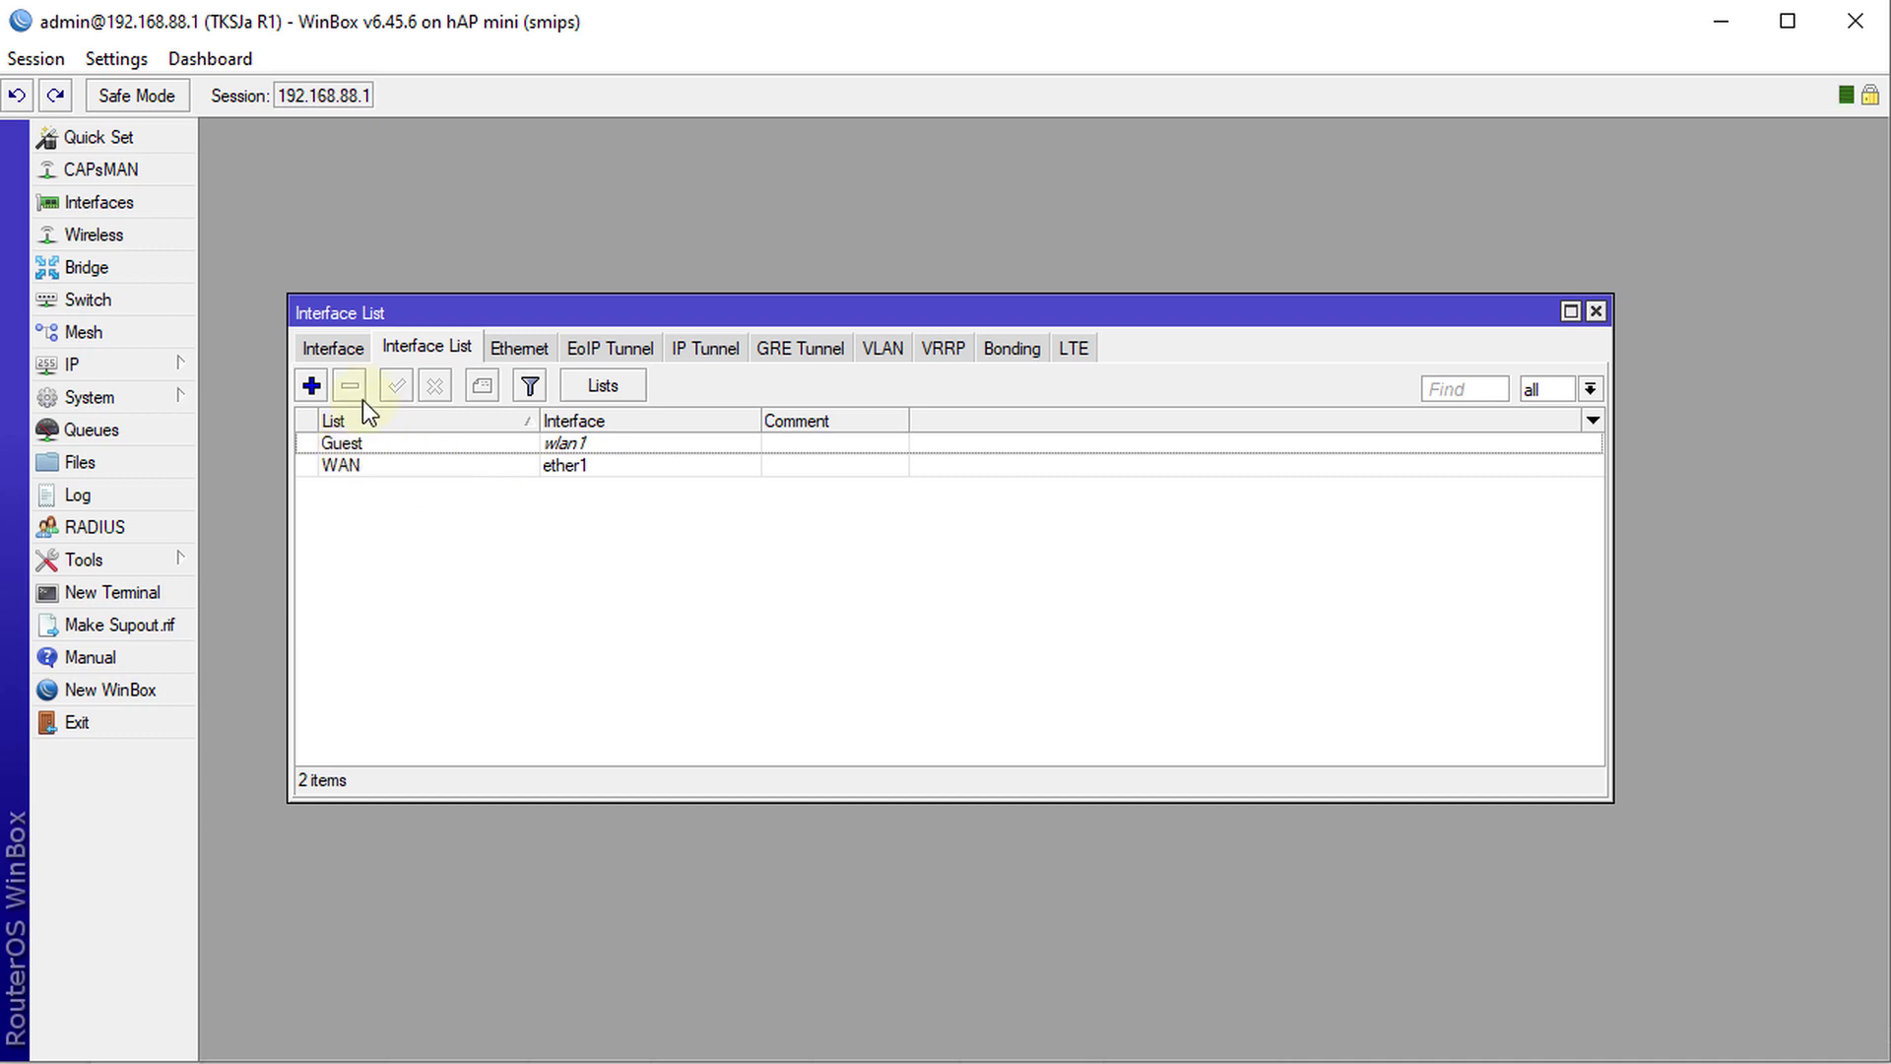
Open the IP > Firewall filter rules and place the Interface List window below them
left_click_drag(663, 315, 638, 547)
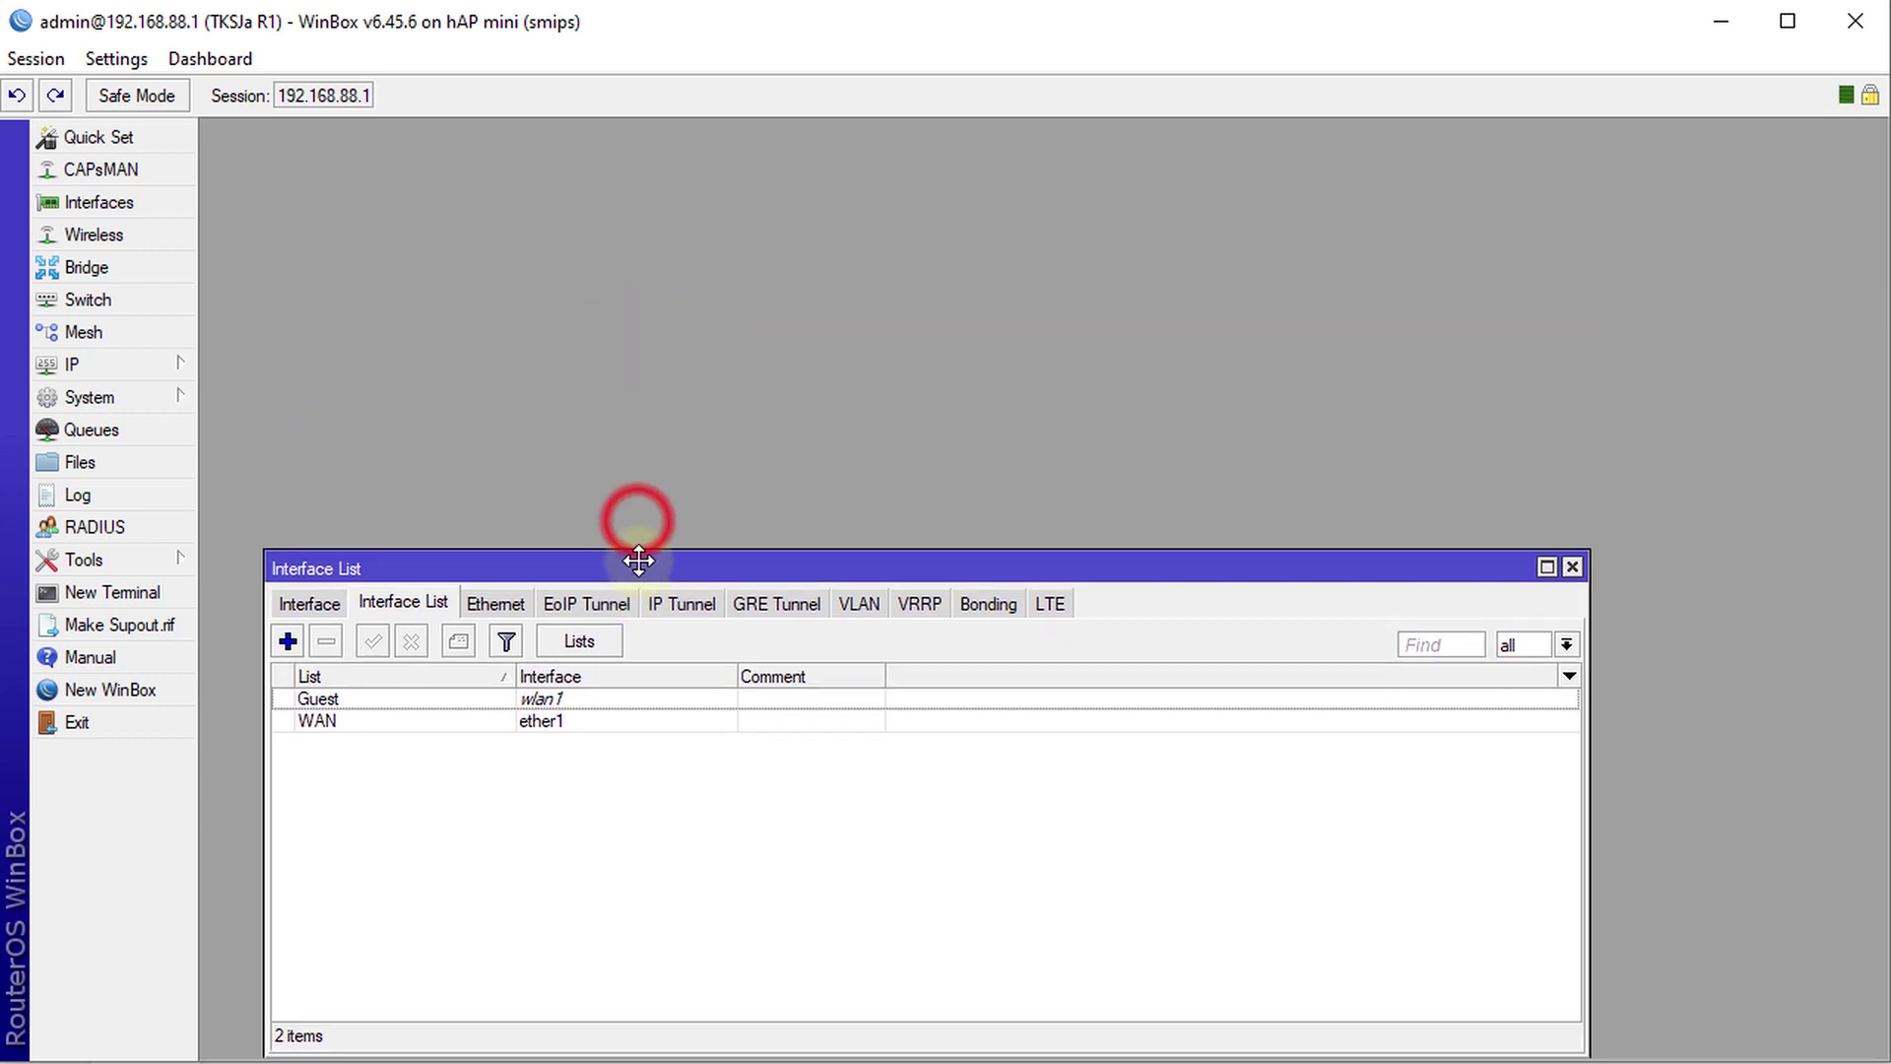
left_click(88, 365)
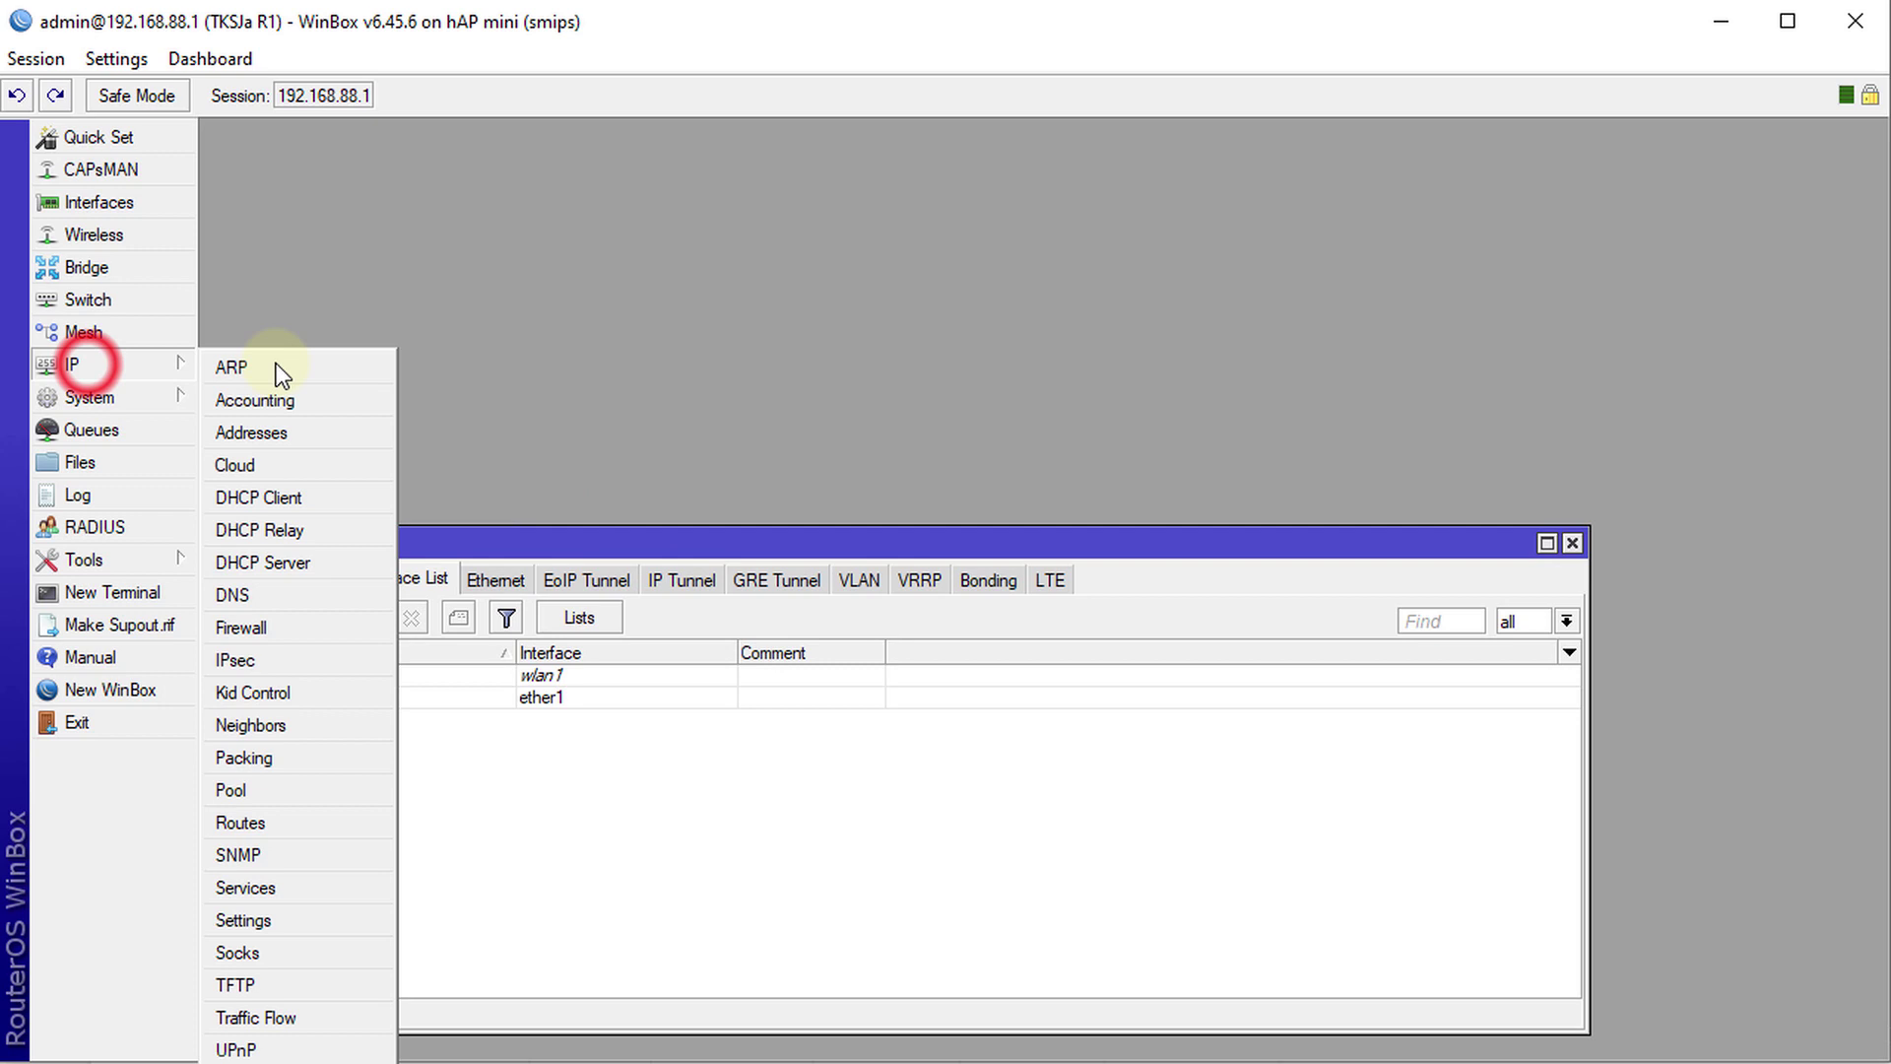
left_click(297, 625)
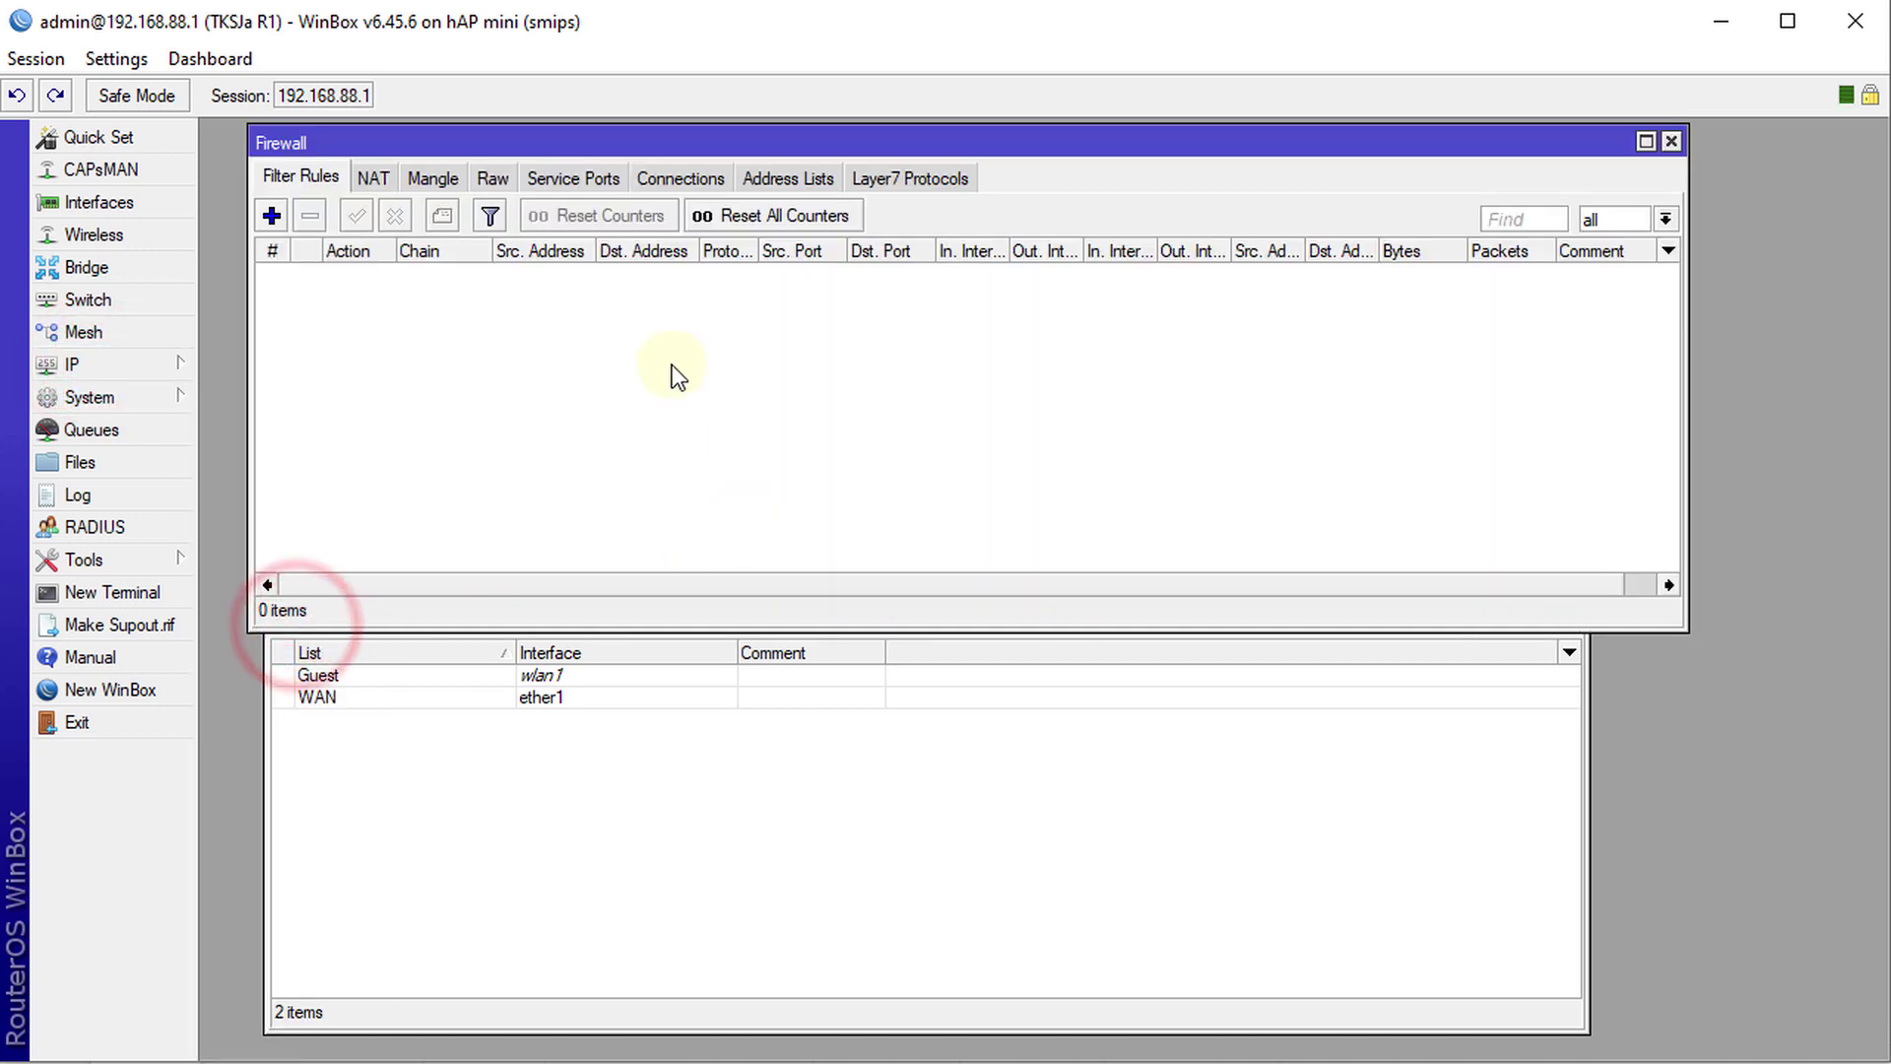
left_click(963, 757)
mouse_move(965, 550)
left_mouse_down()
mouse_move(928, 625)
mouse_move(945, 652)
left_mouse_up()
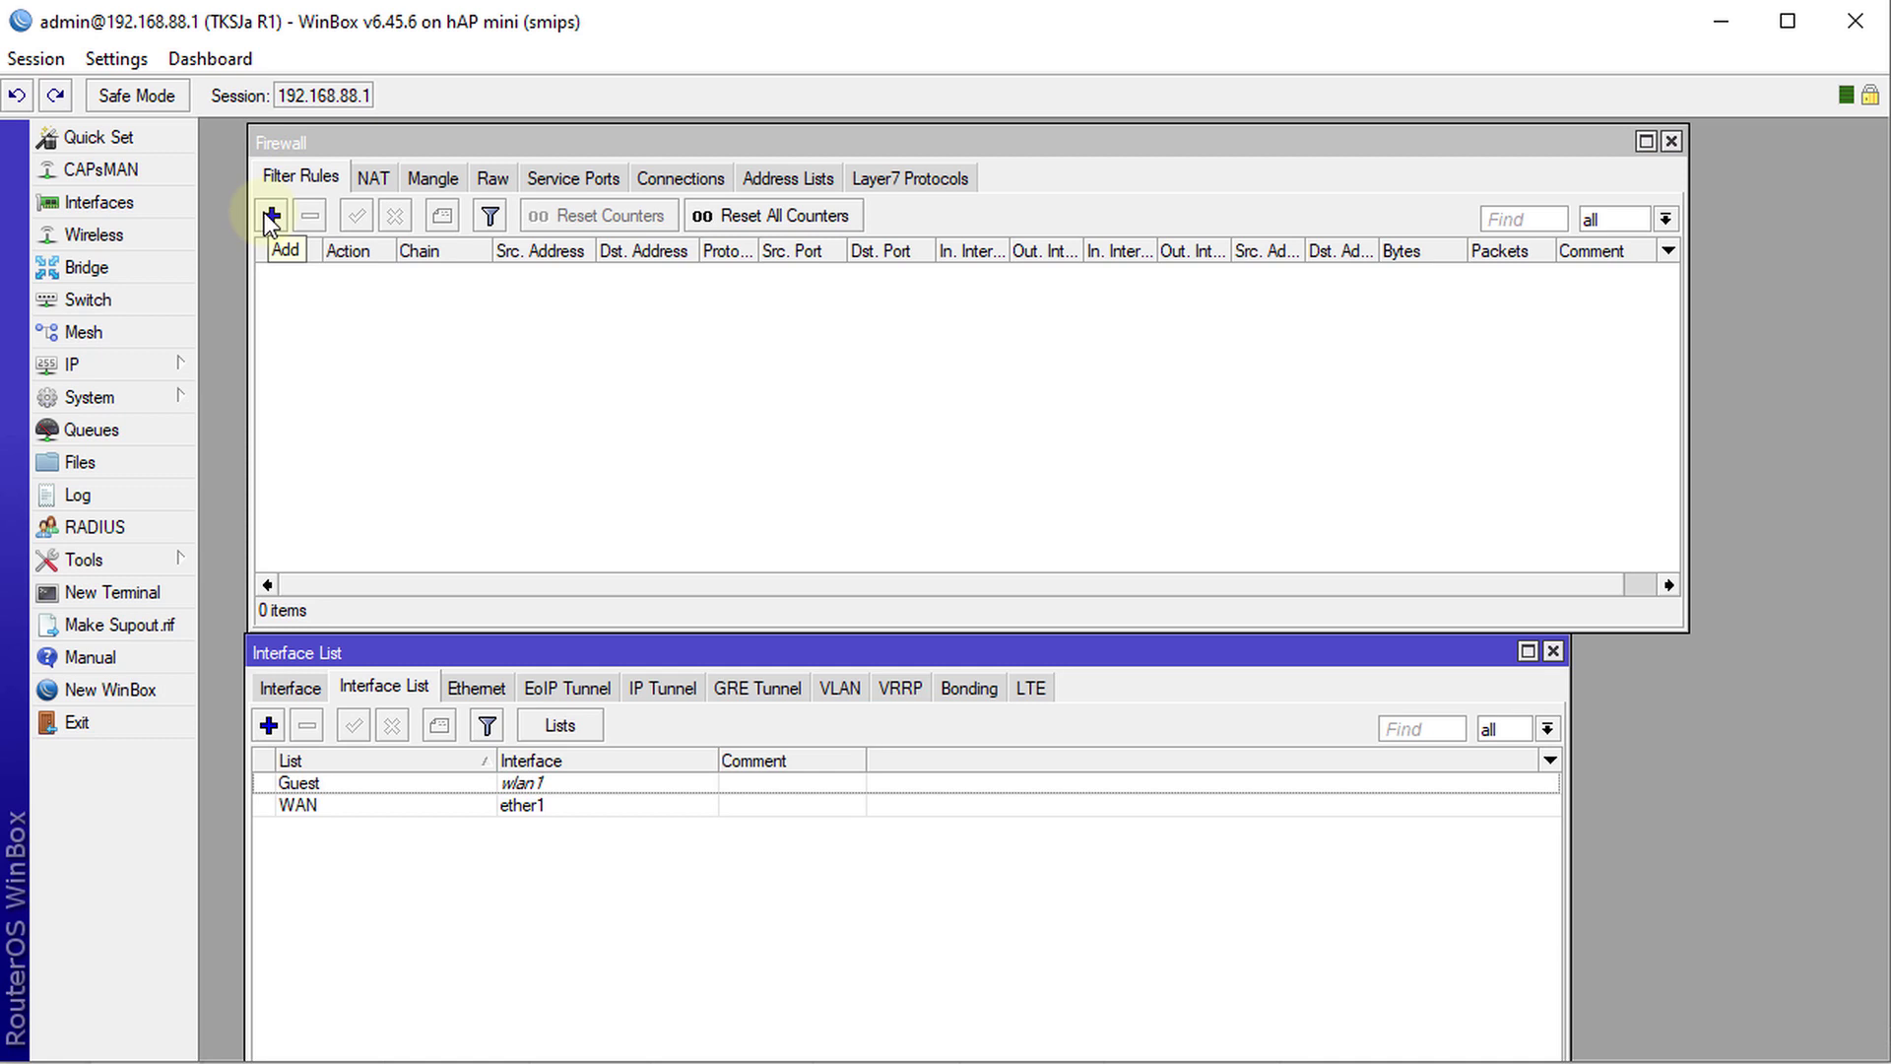
Start a new filter rule matching traffic whose outgoing interface list is Guest
left_click(270, 217)
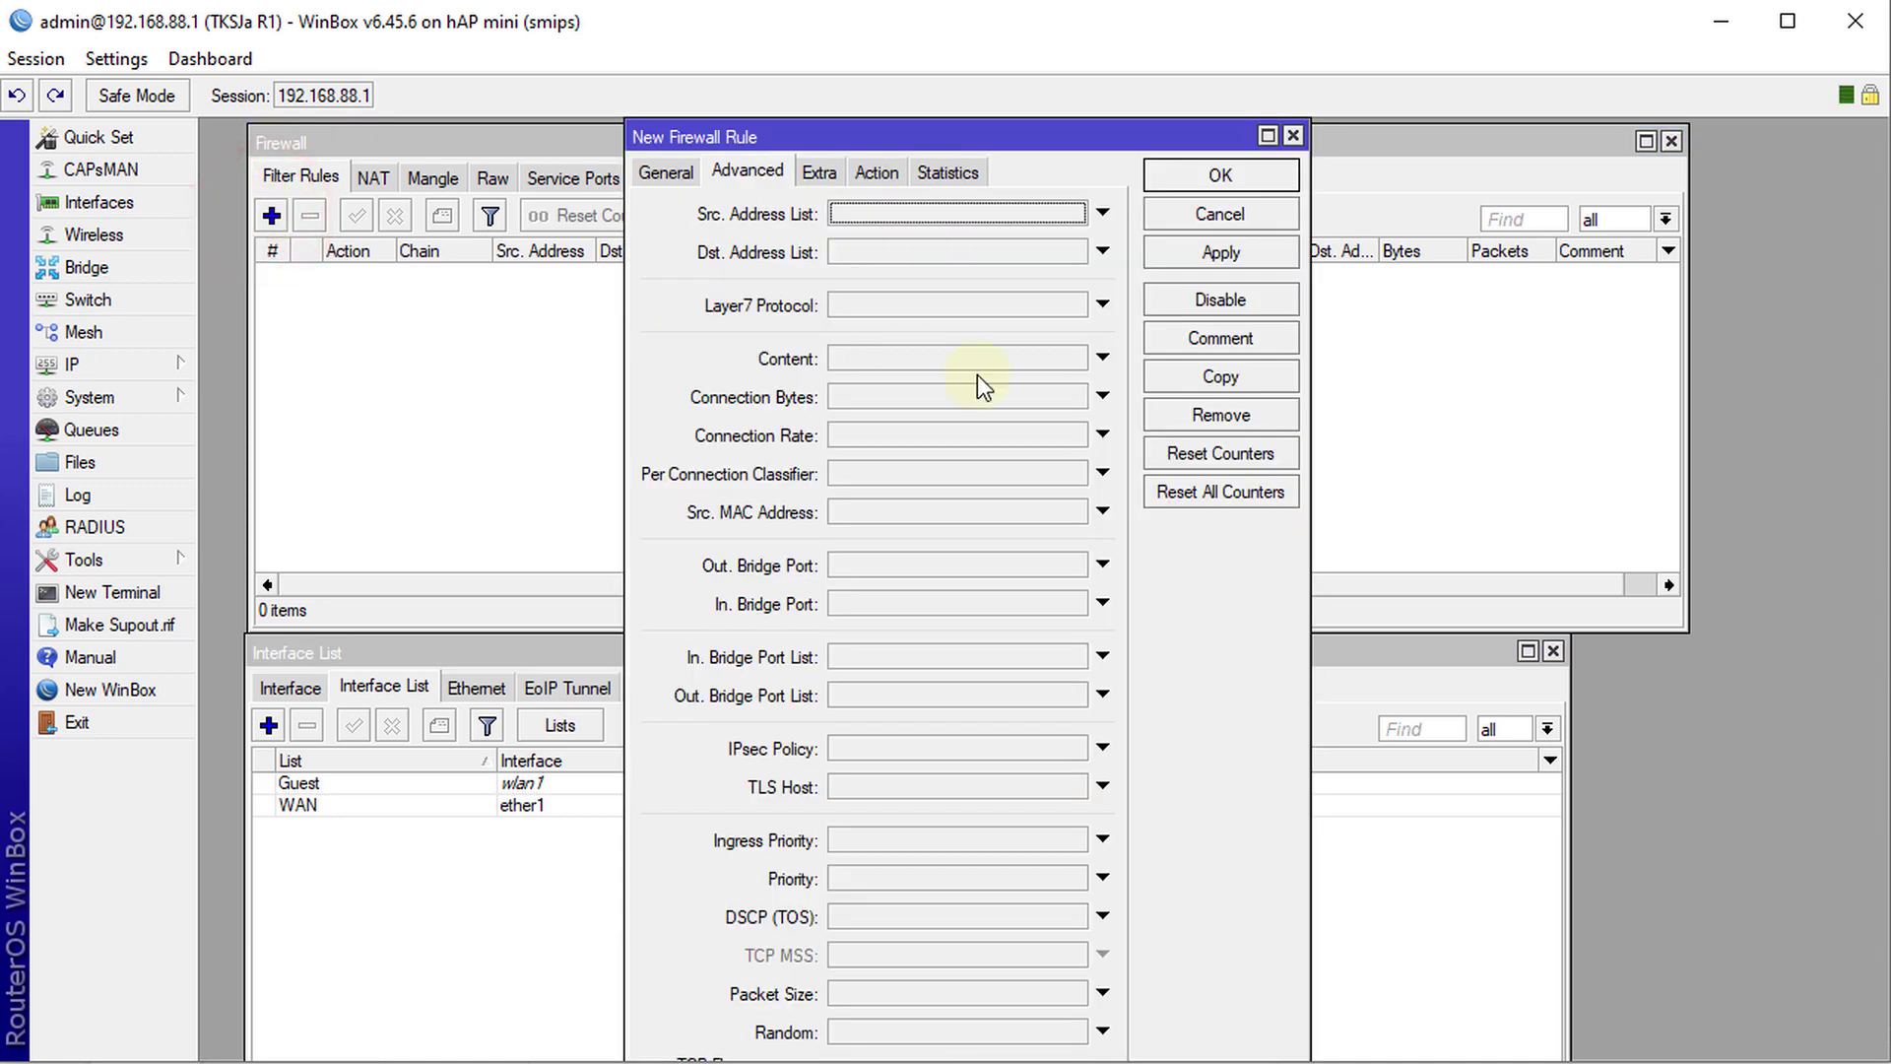
left_click(667, 173)
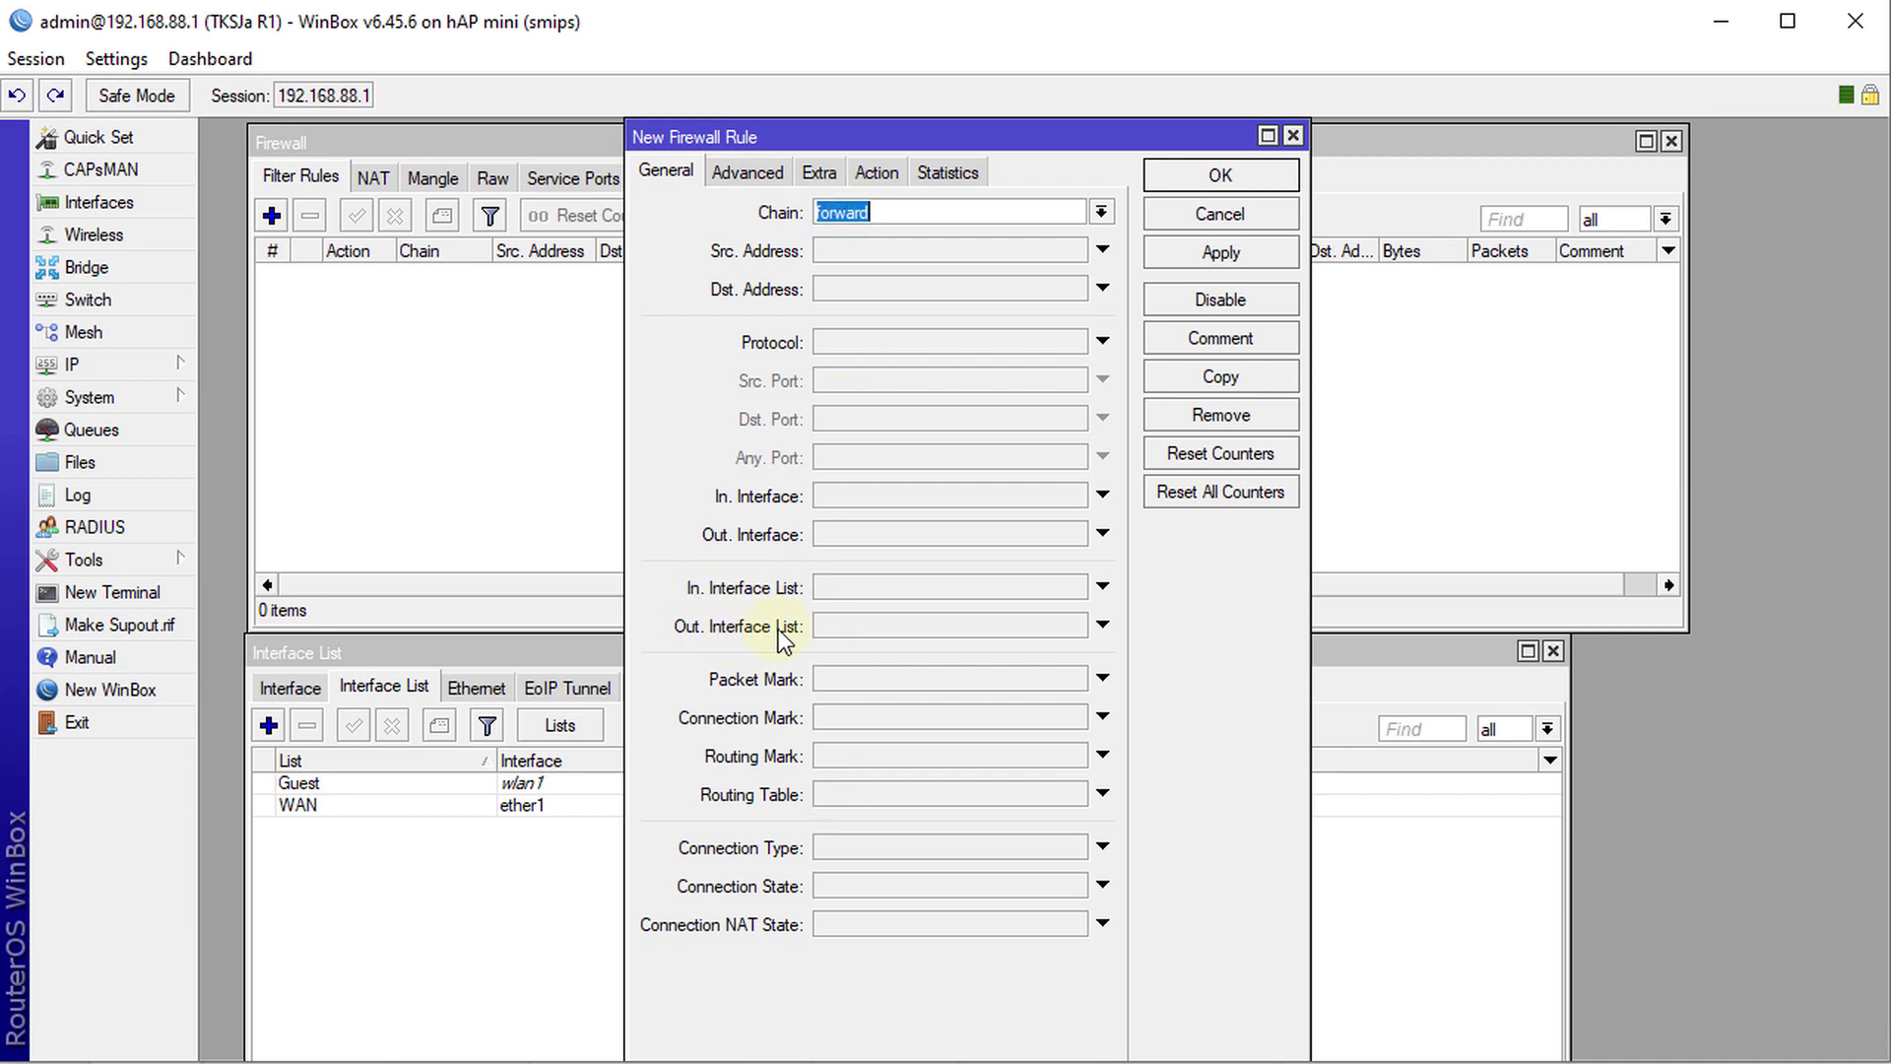
left_click(876, 587)
left_click(1024, 587)
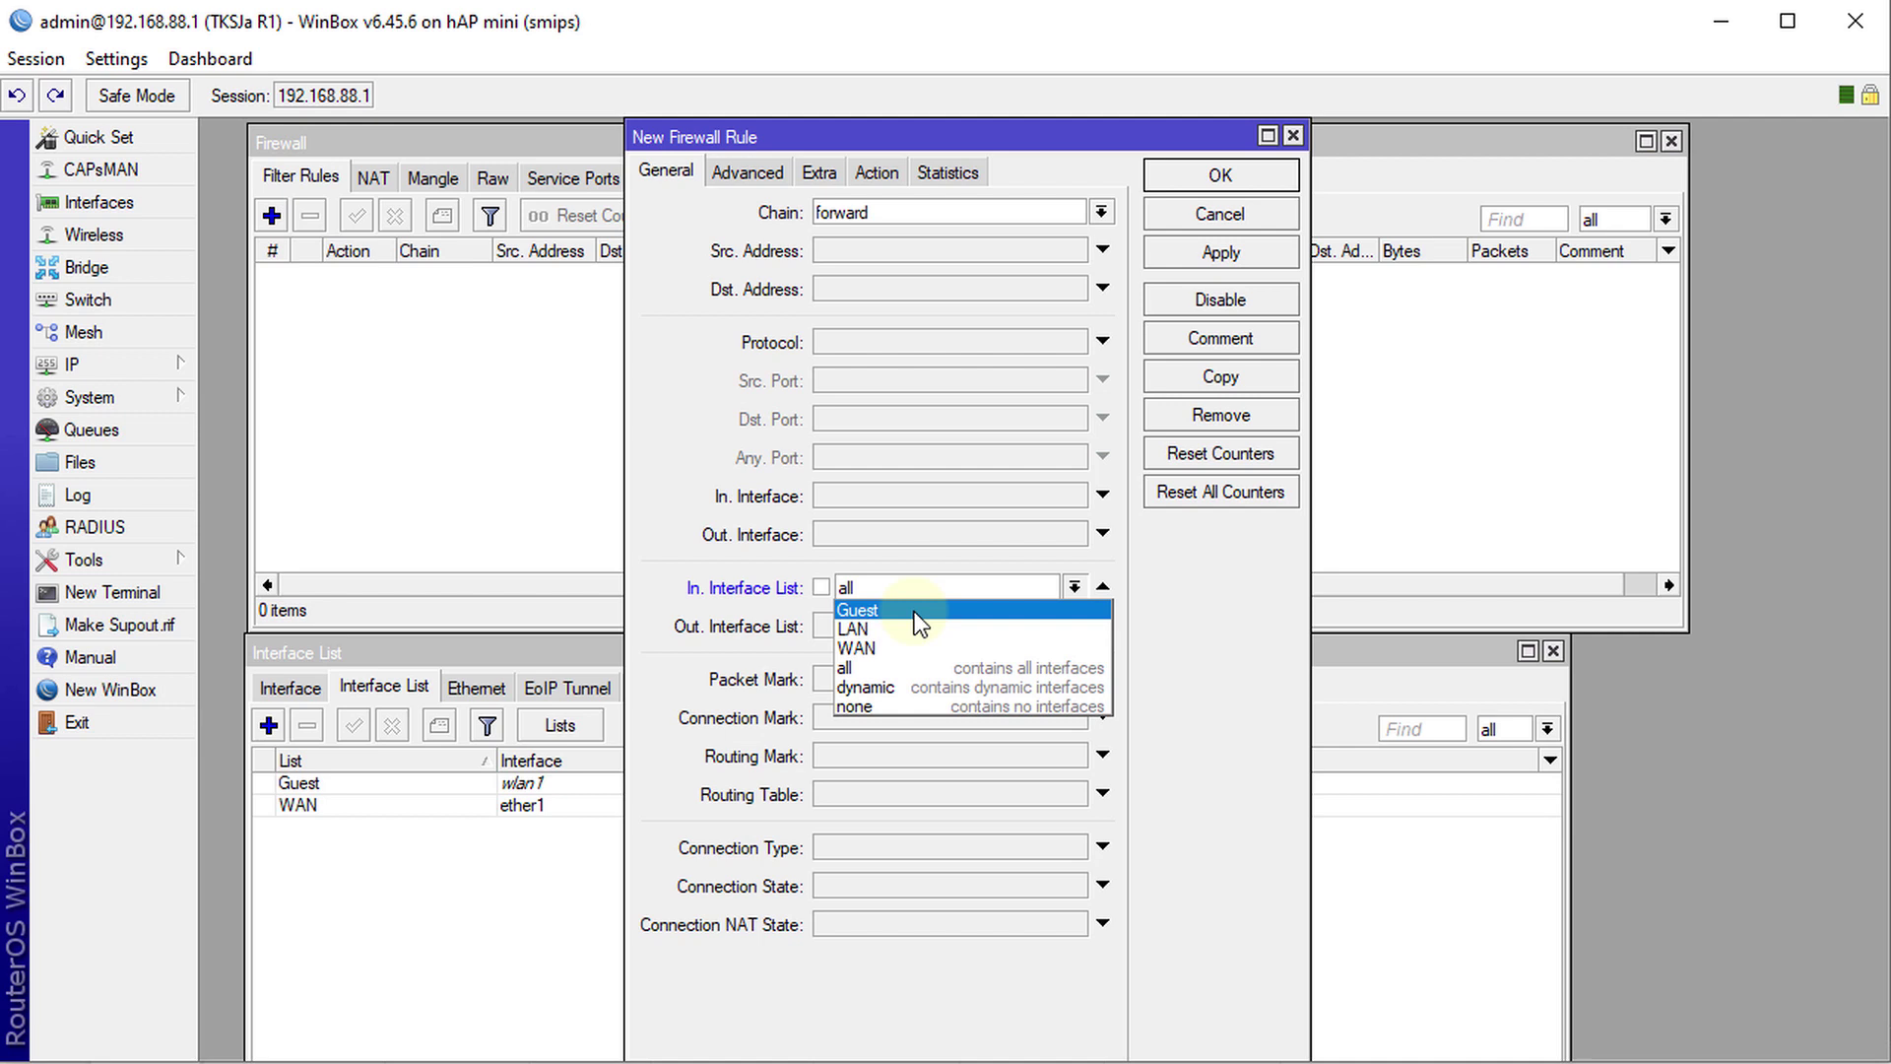
left_click(662, 582)
left_click(1105, 589)
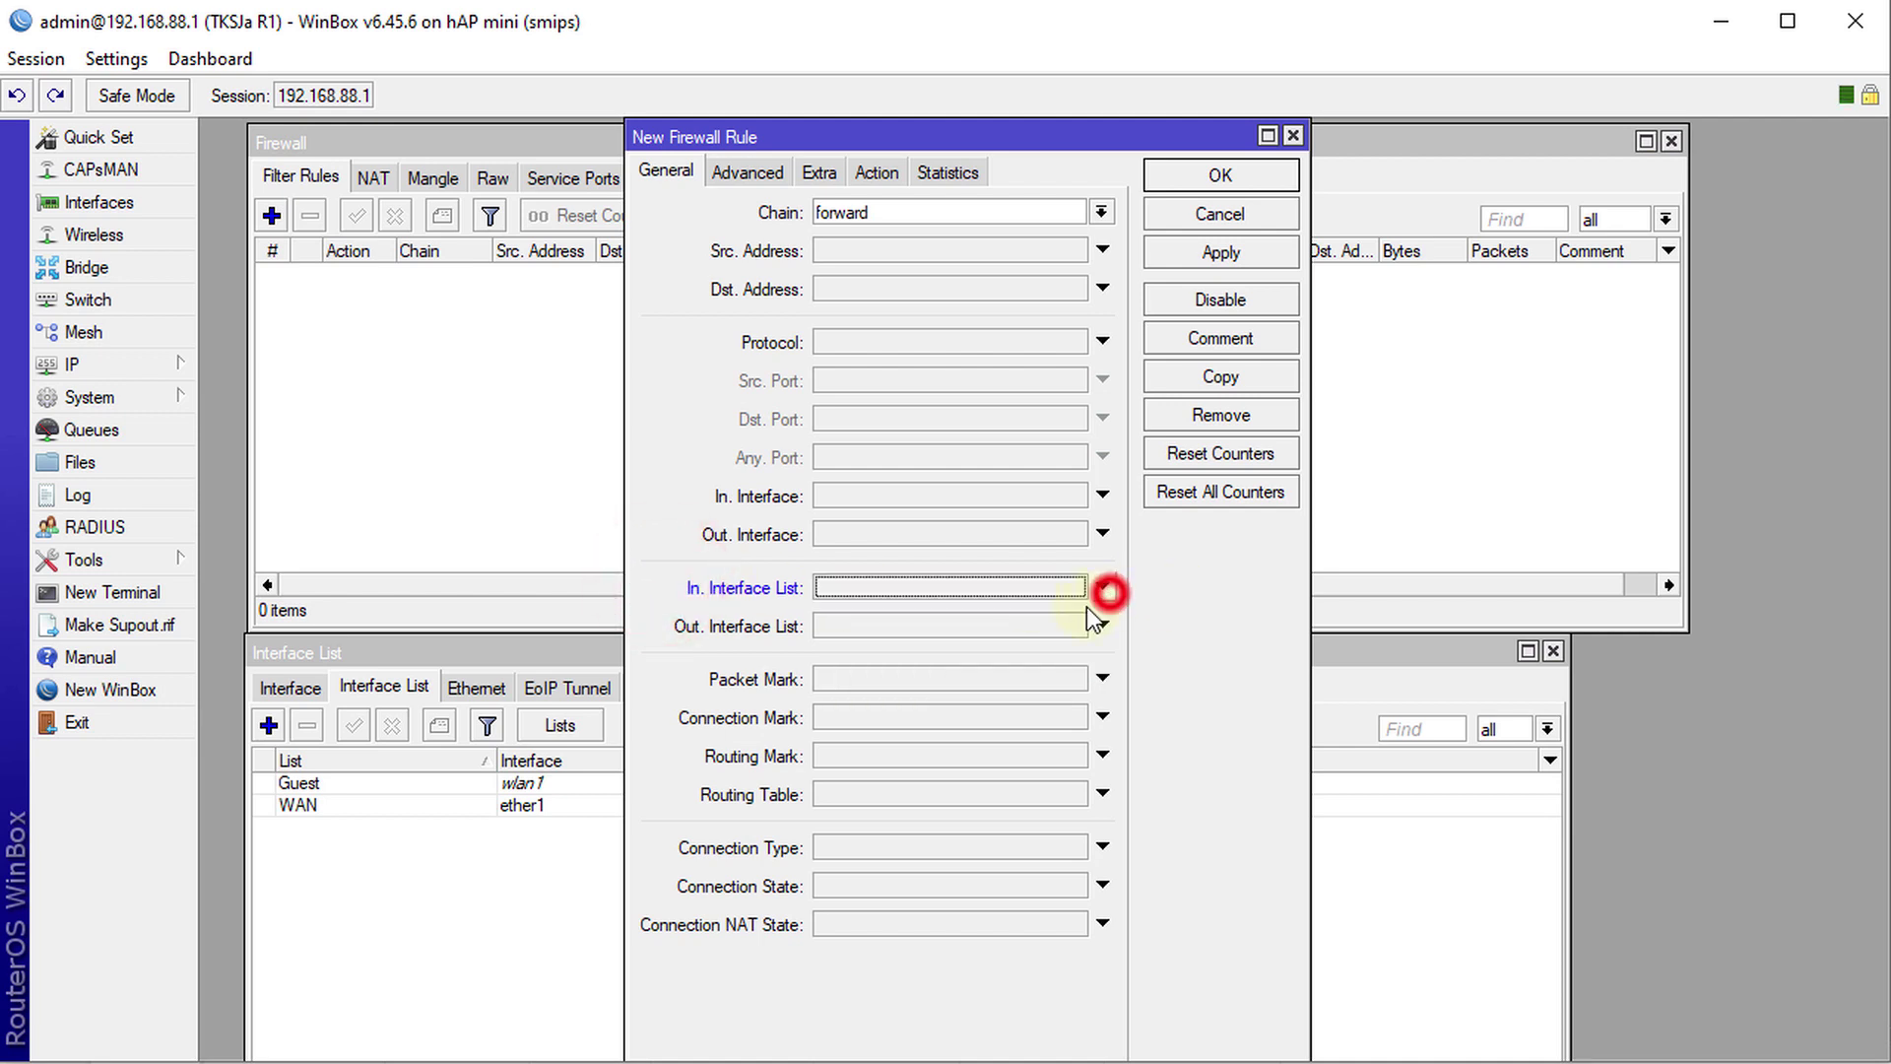
left_click(928, 628)
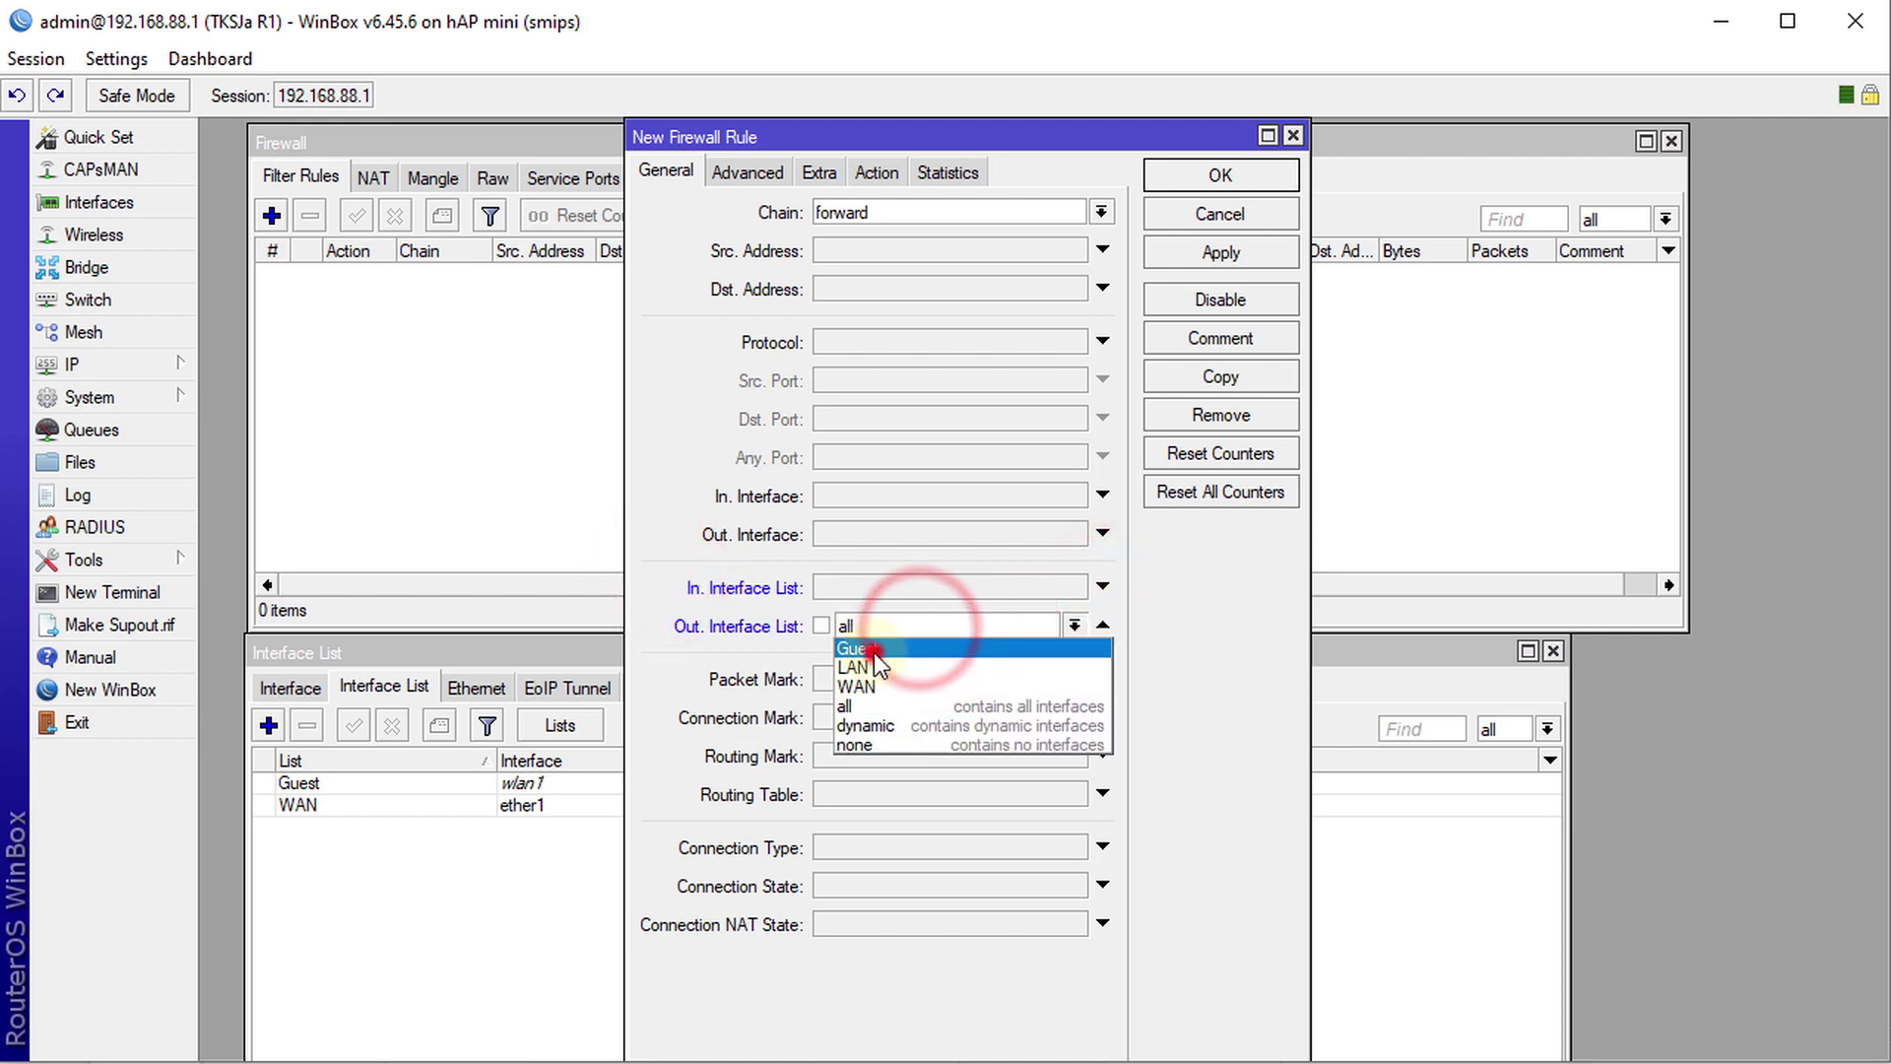
left_click(873, 652)
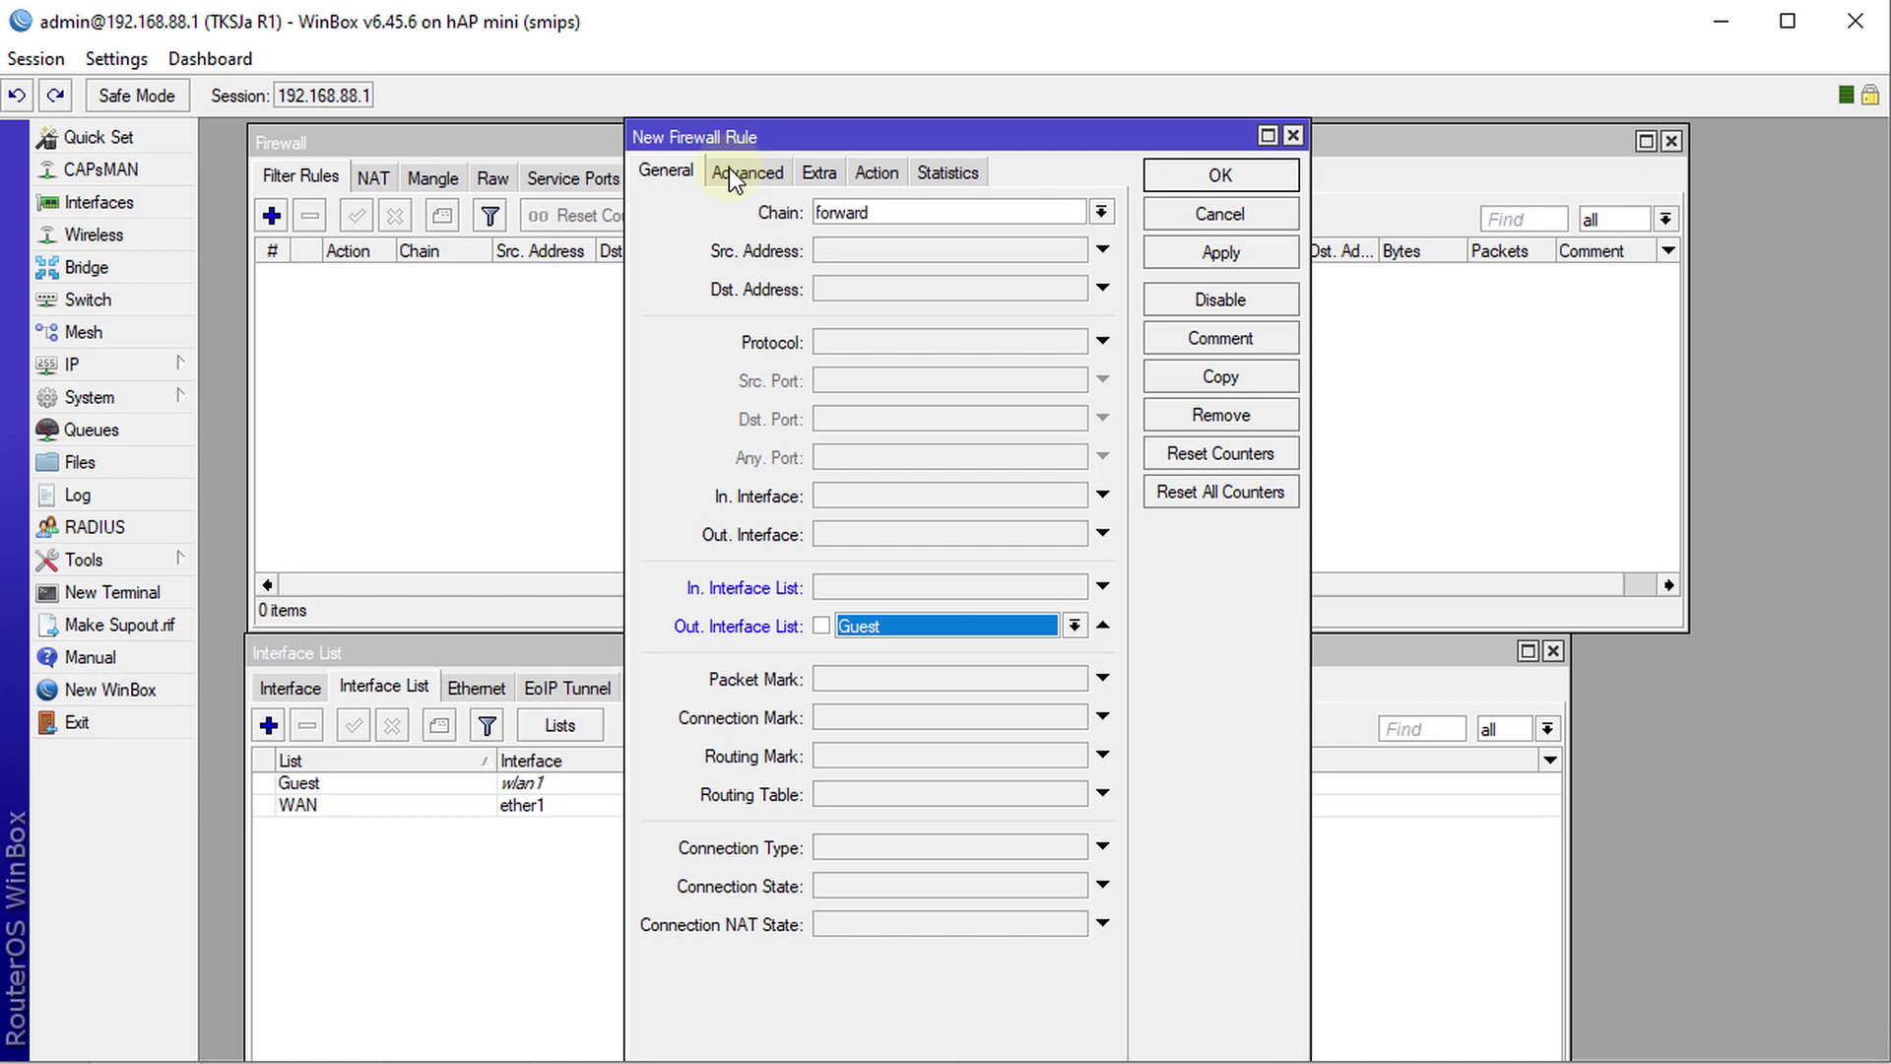
Set the rule's action to log with logging enabled, and save the rule
left_click(873, 175)
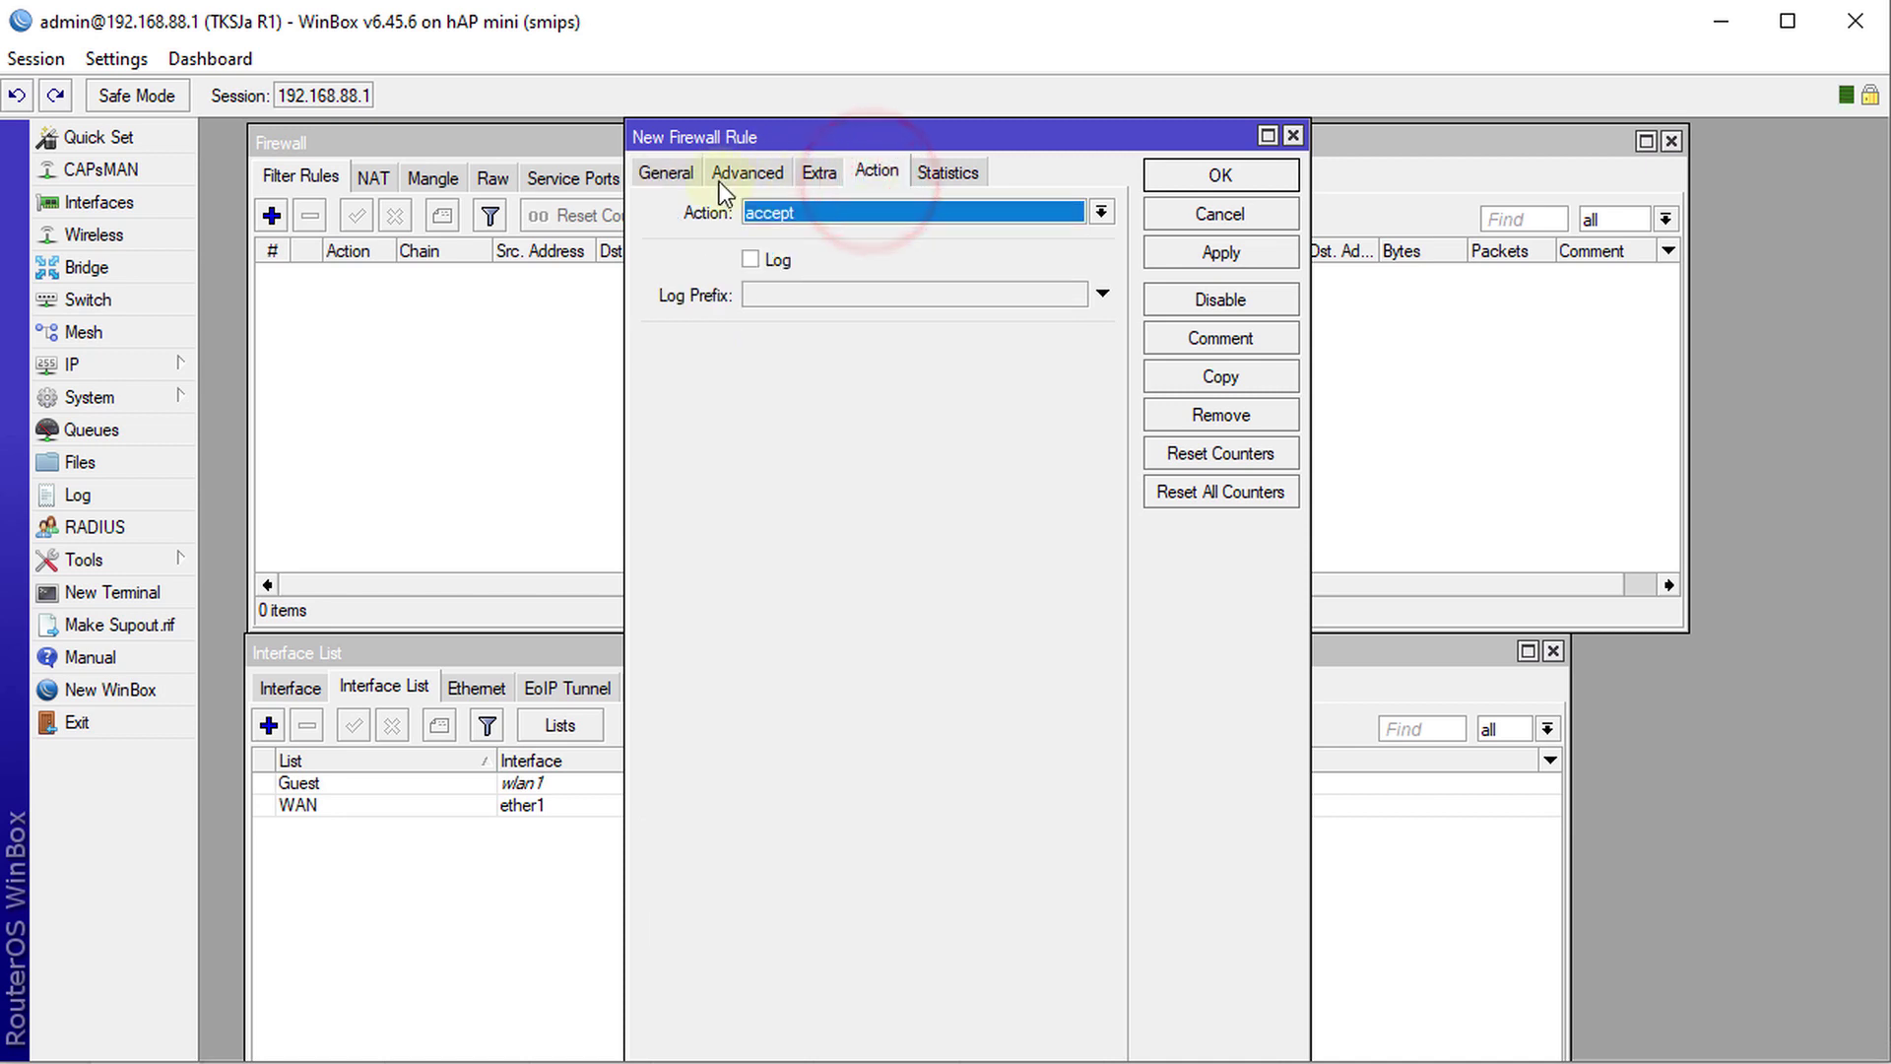
left_click(929, 214)
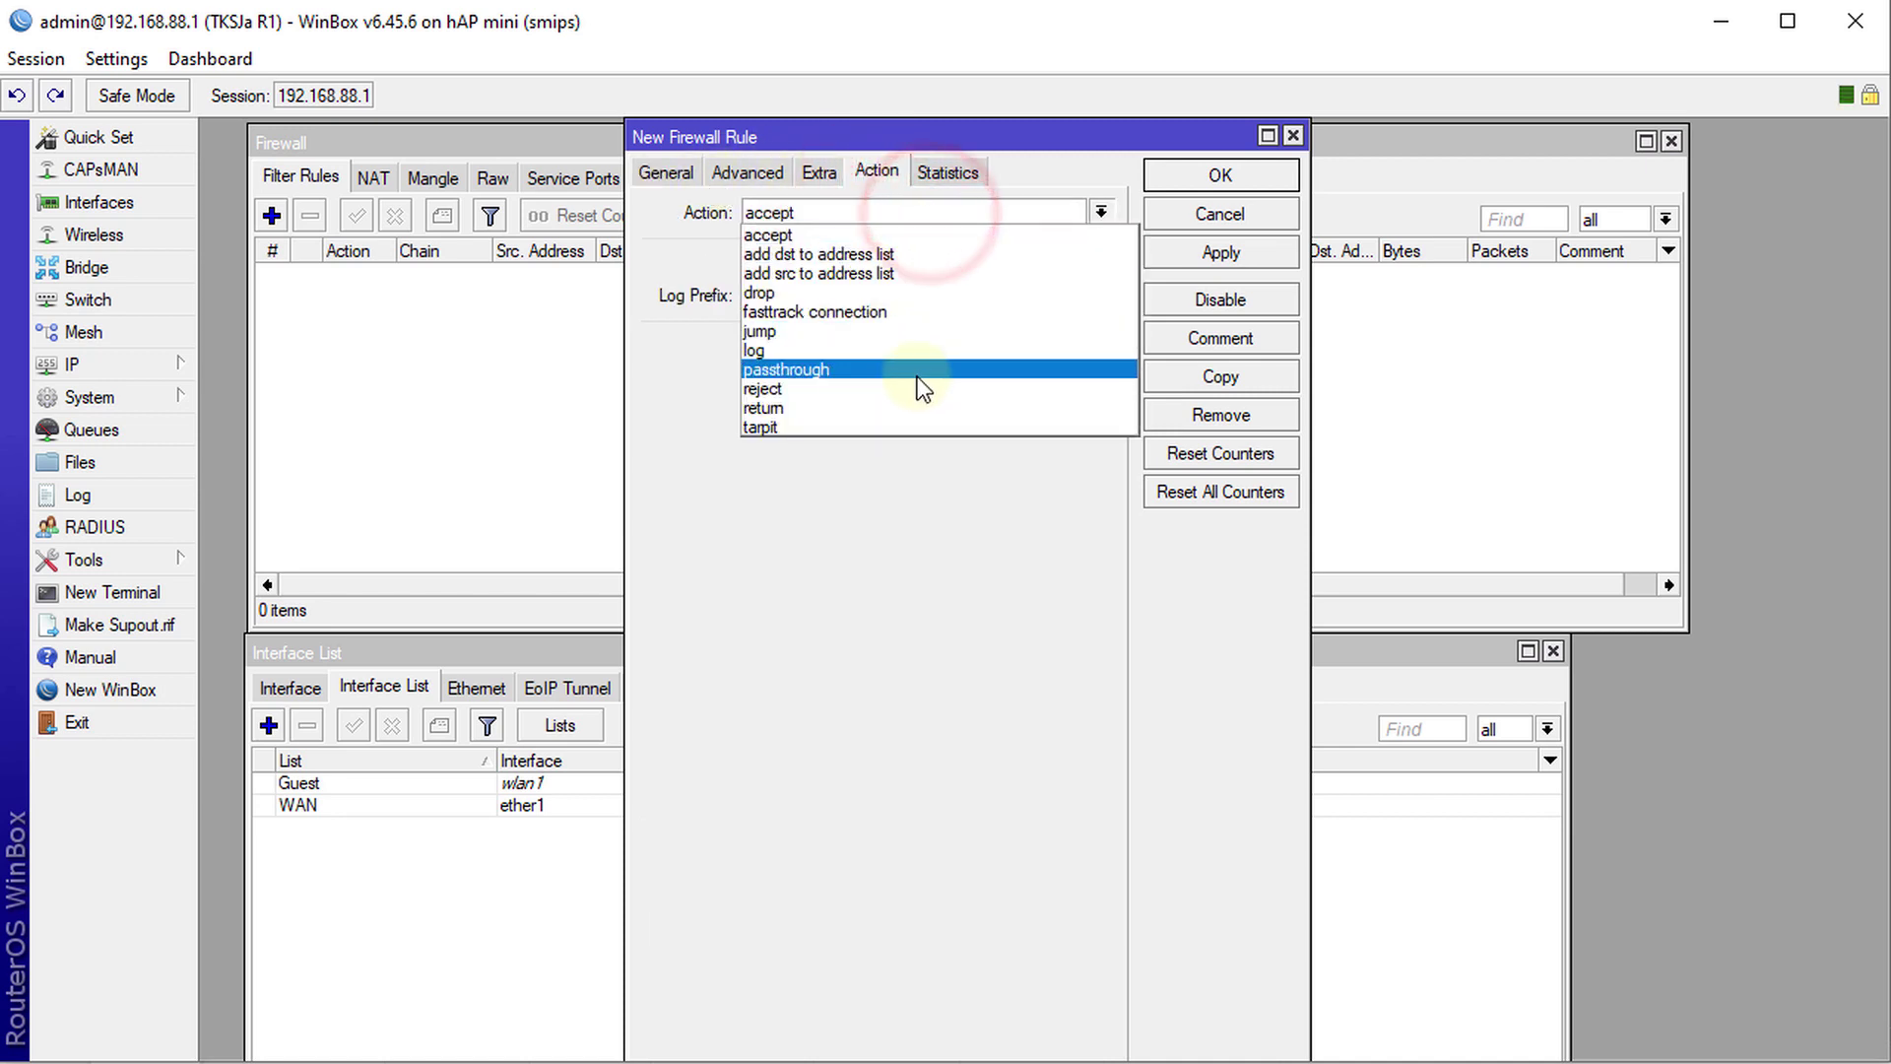
left_click(898, 349)
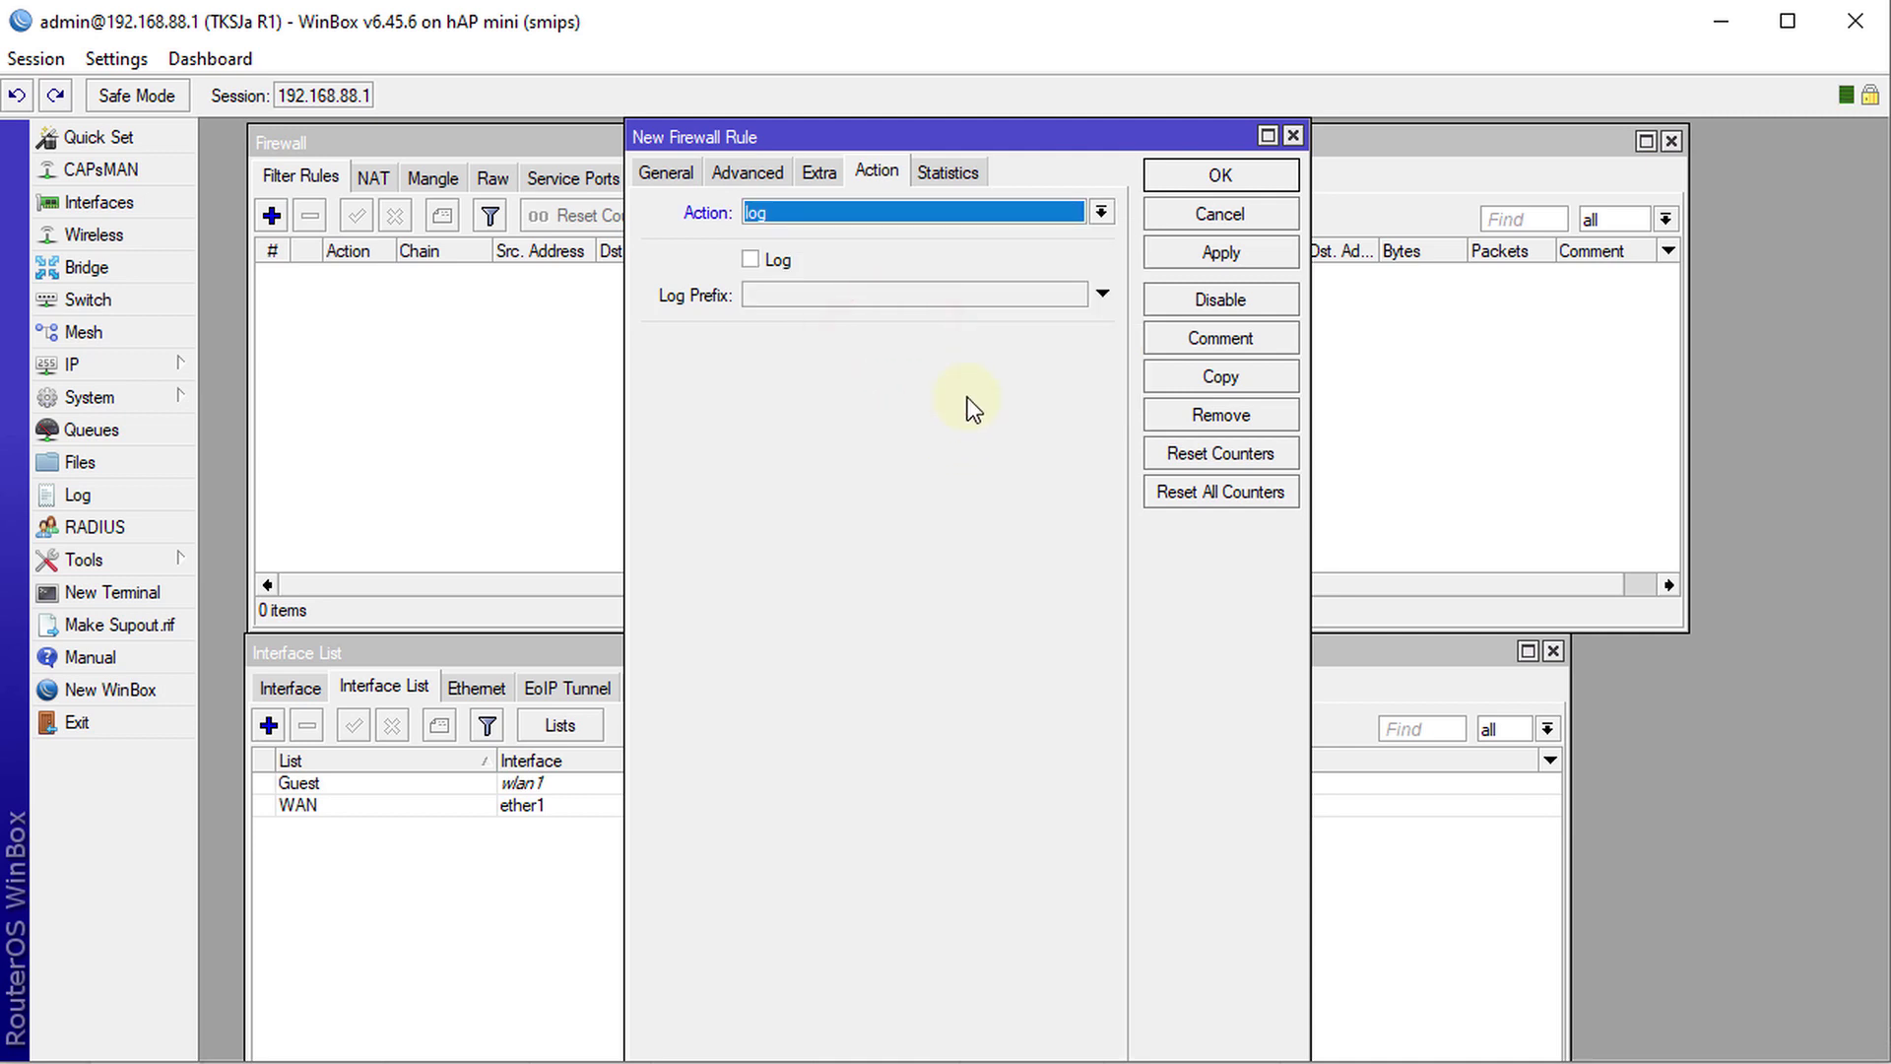
left_click(751, 260)
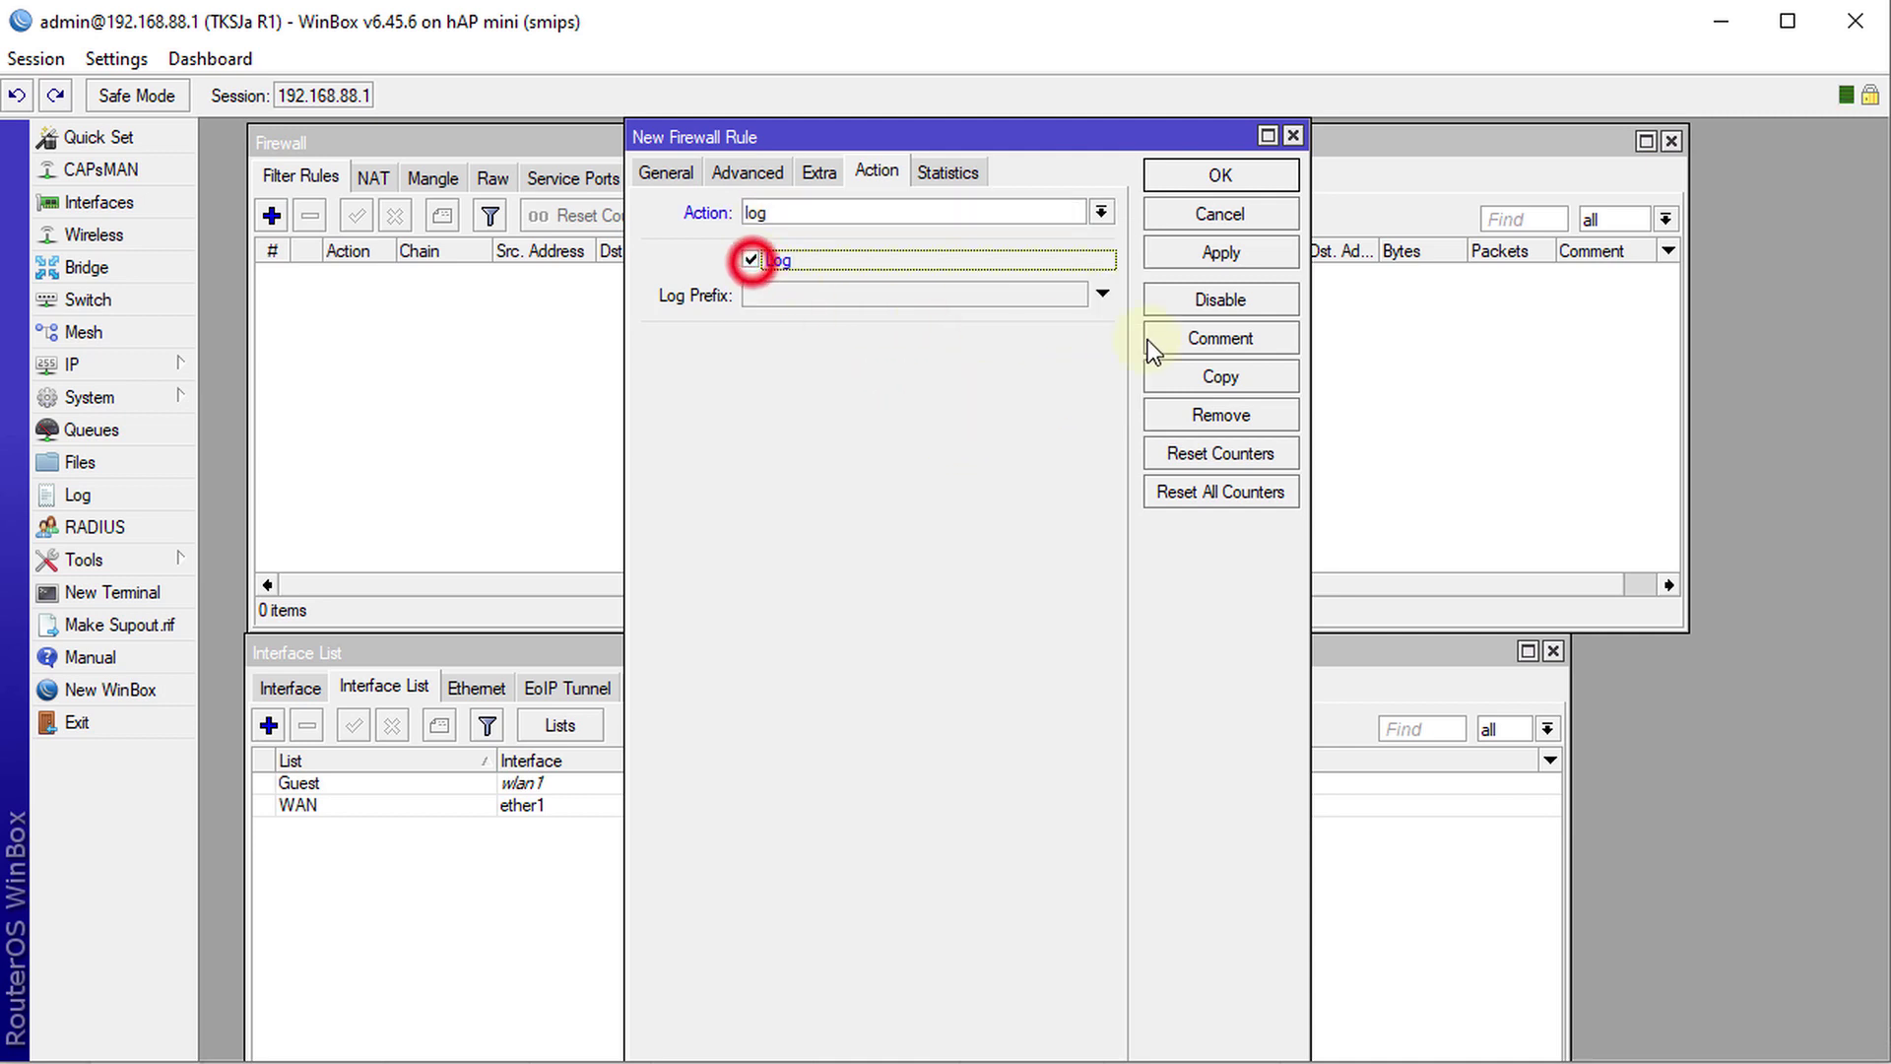
left_click(1190, 252)
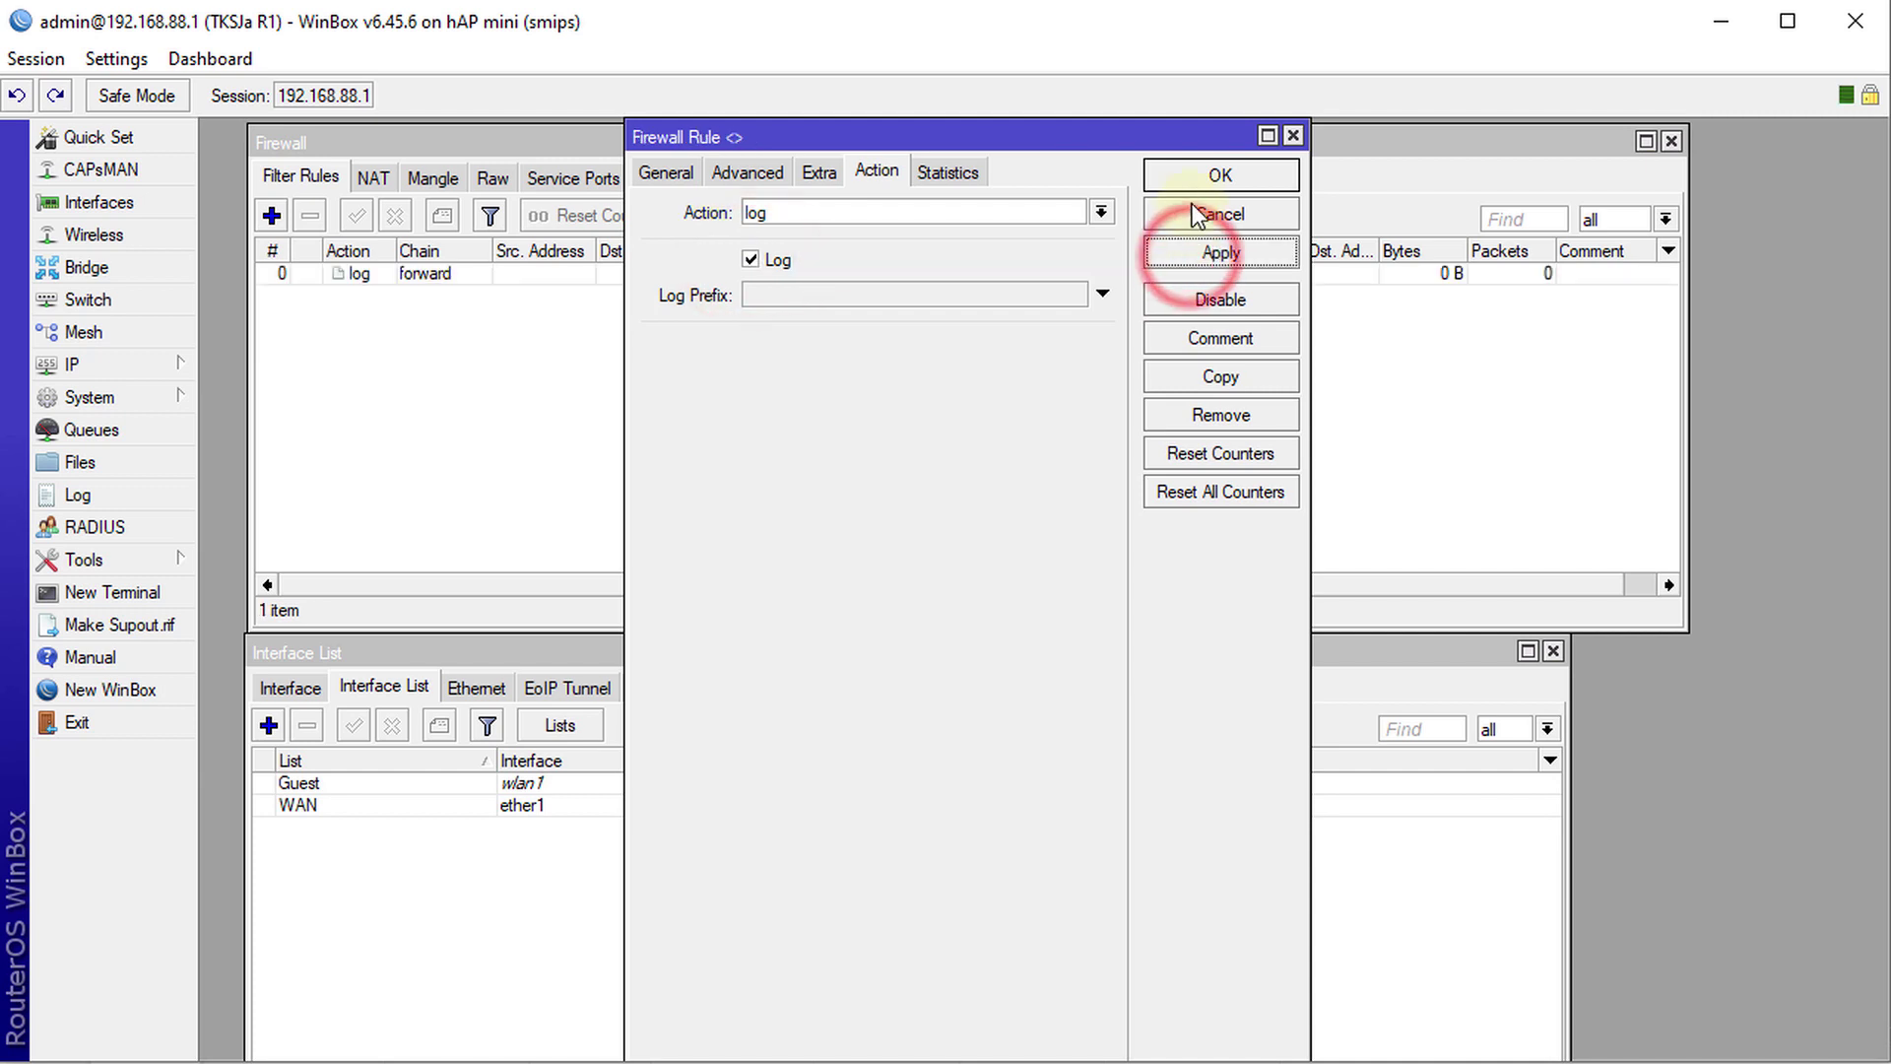
left_click(1194, 174)
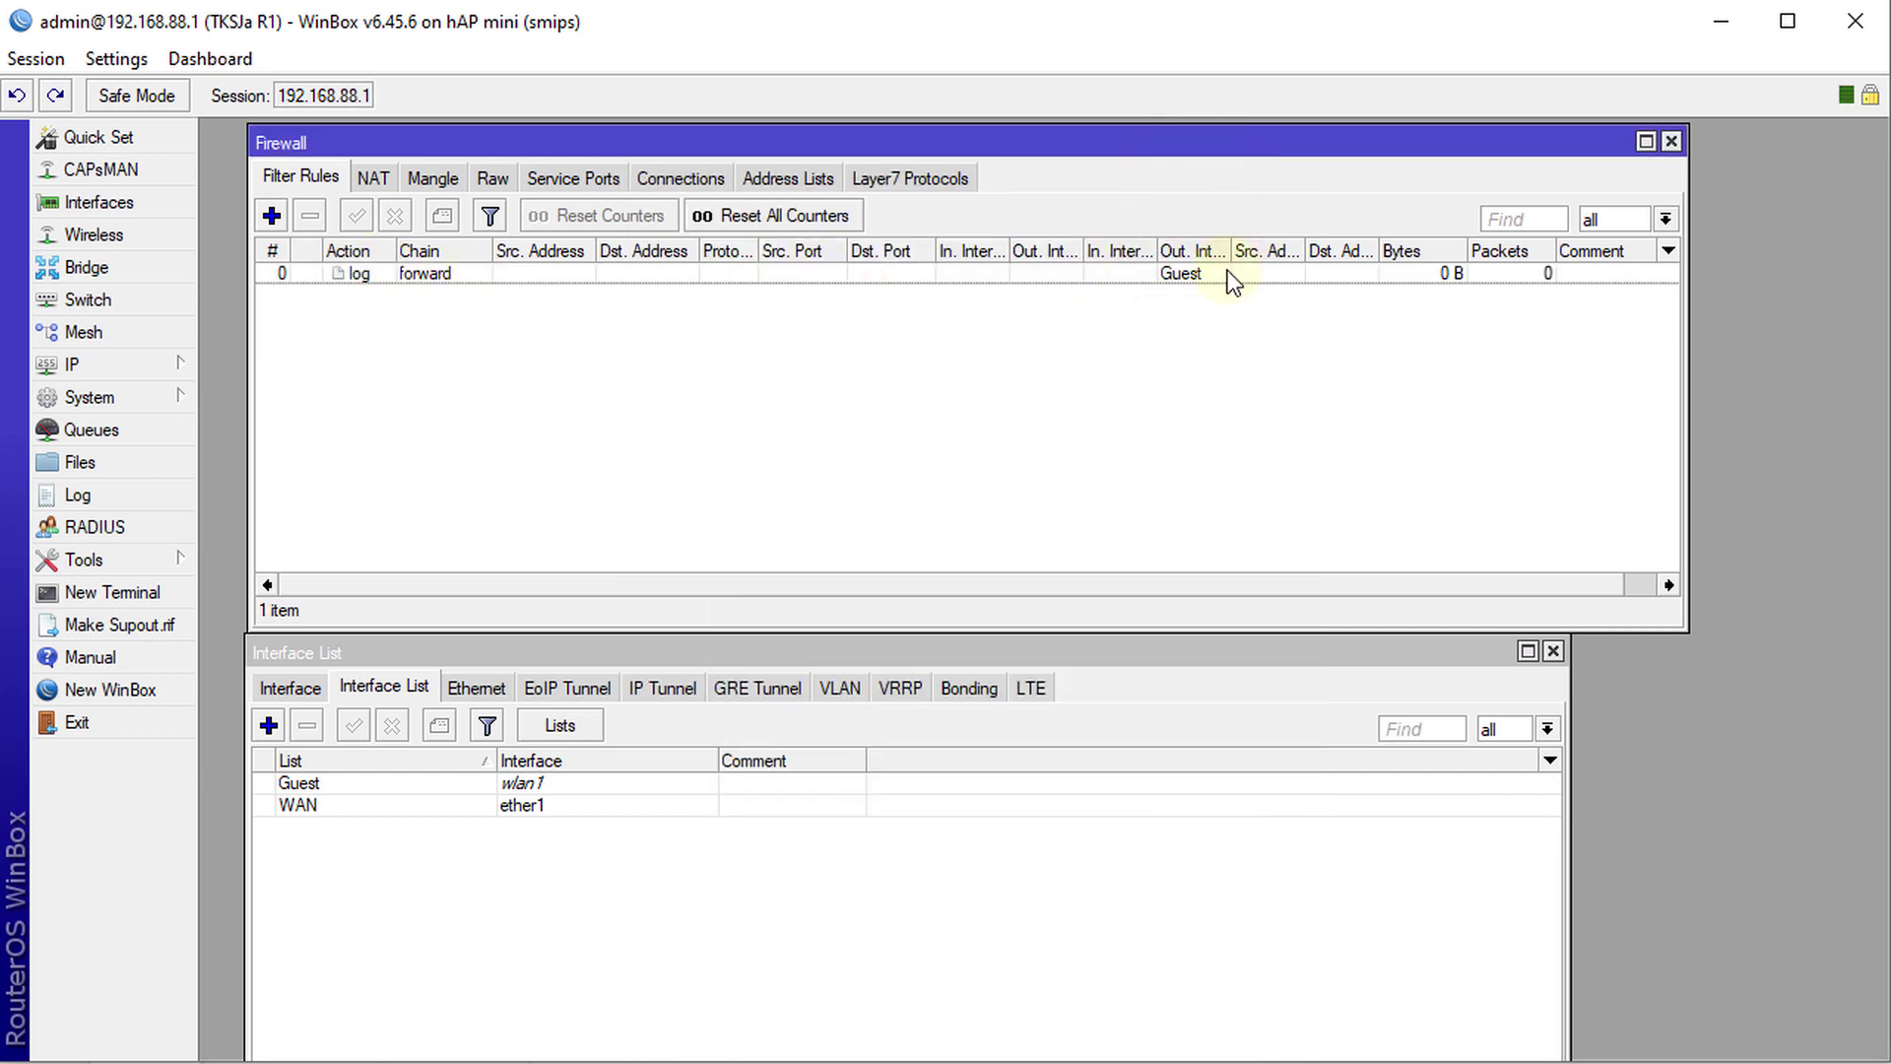
Add bridge1 as a member of the LAN interface list and select the new entry
left_click(269, 725)
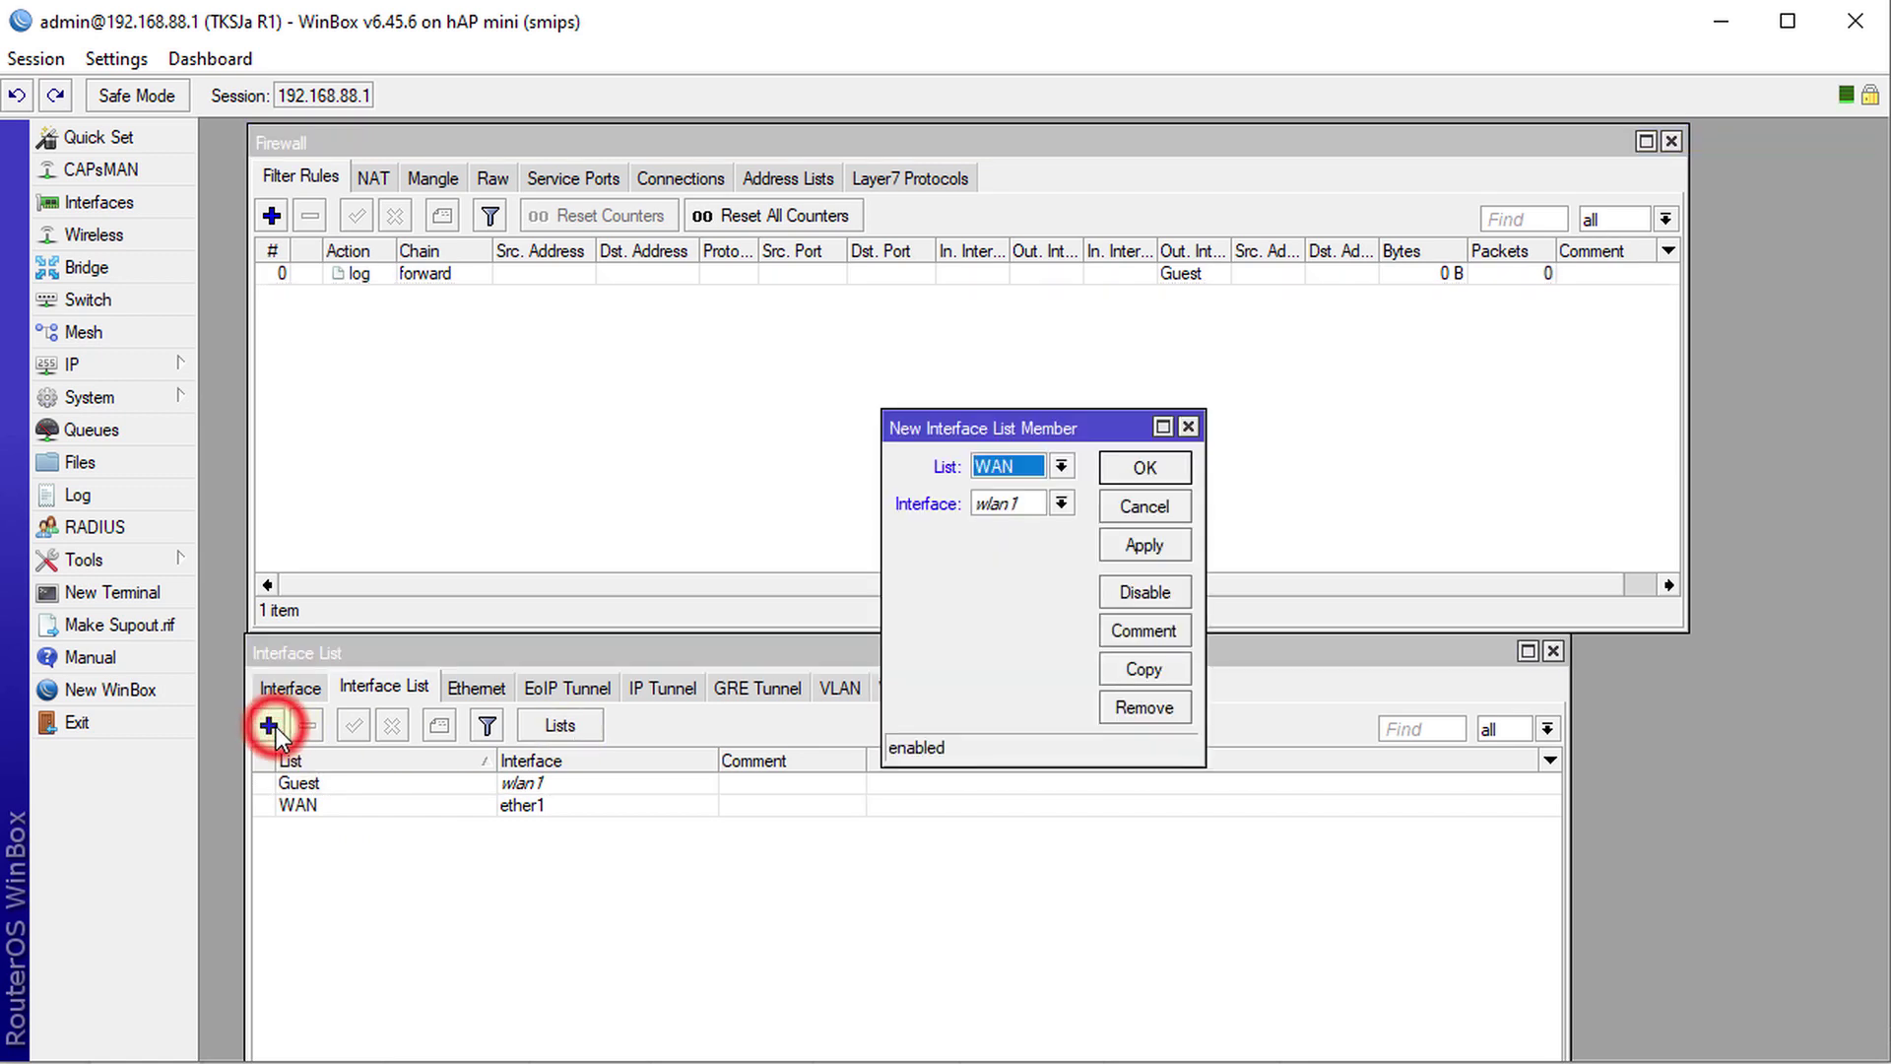
left_click(1059, 470)
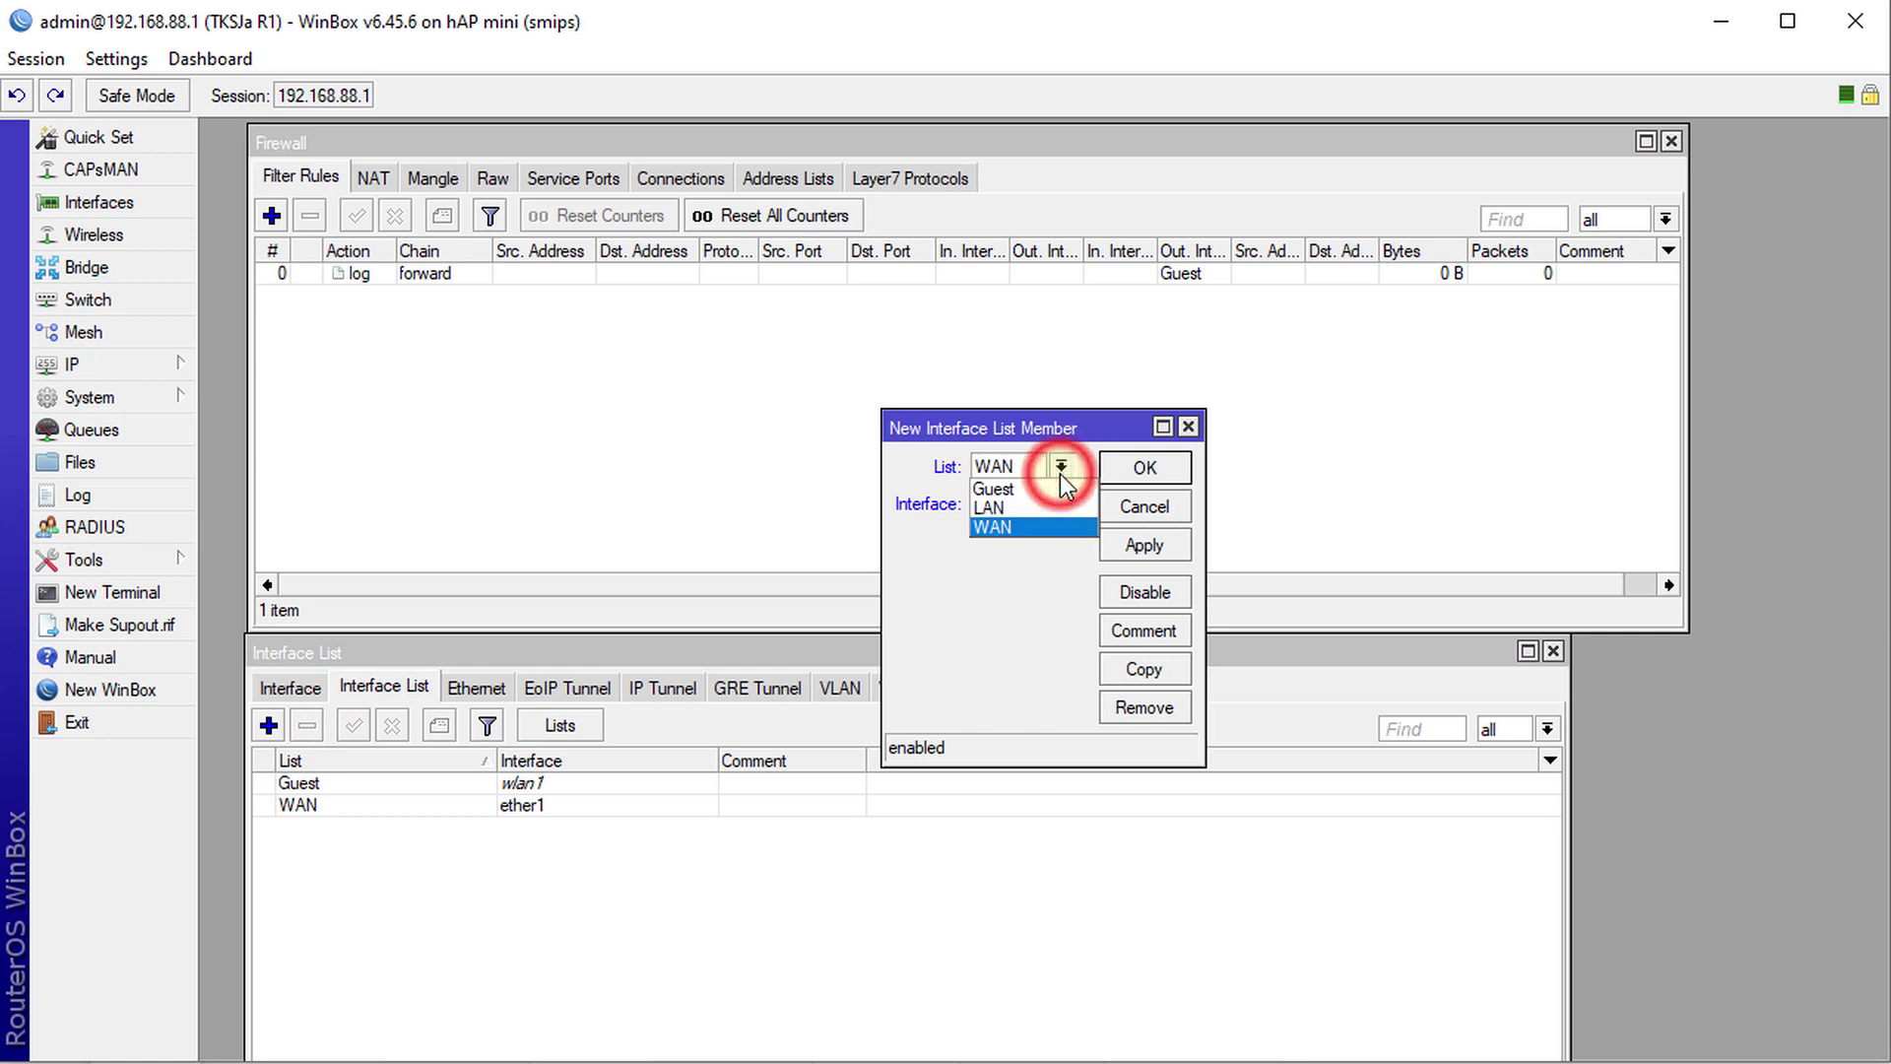
left_click(1006, 507)
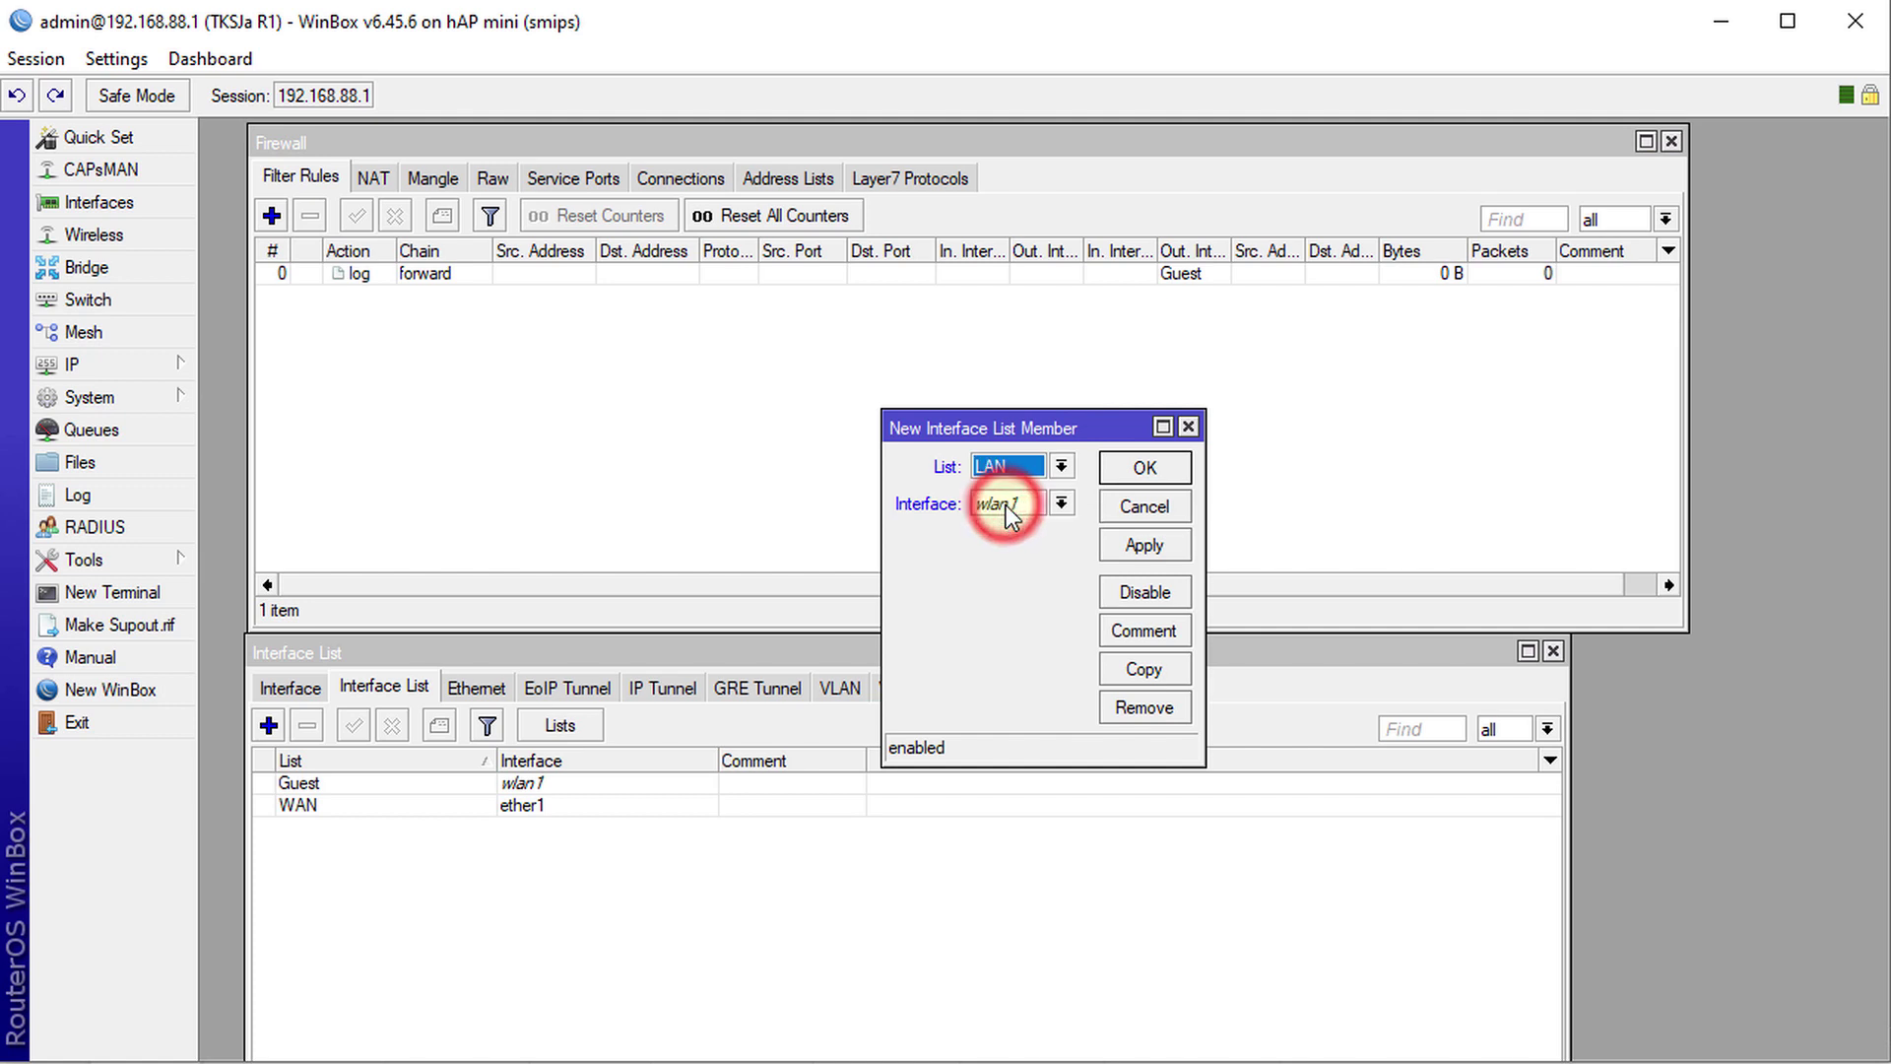
left_click(1062, 504)
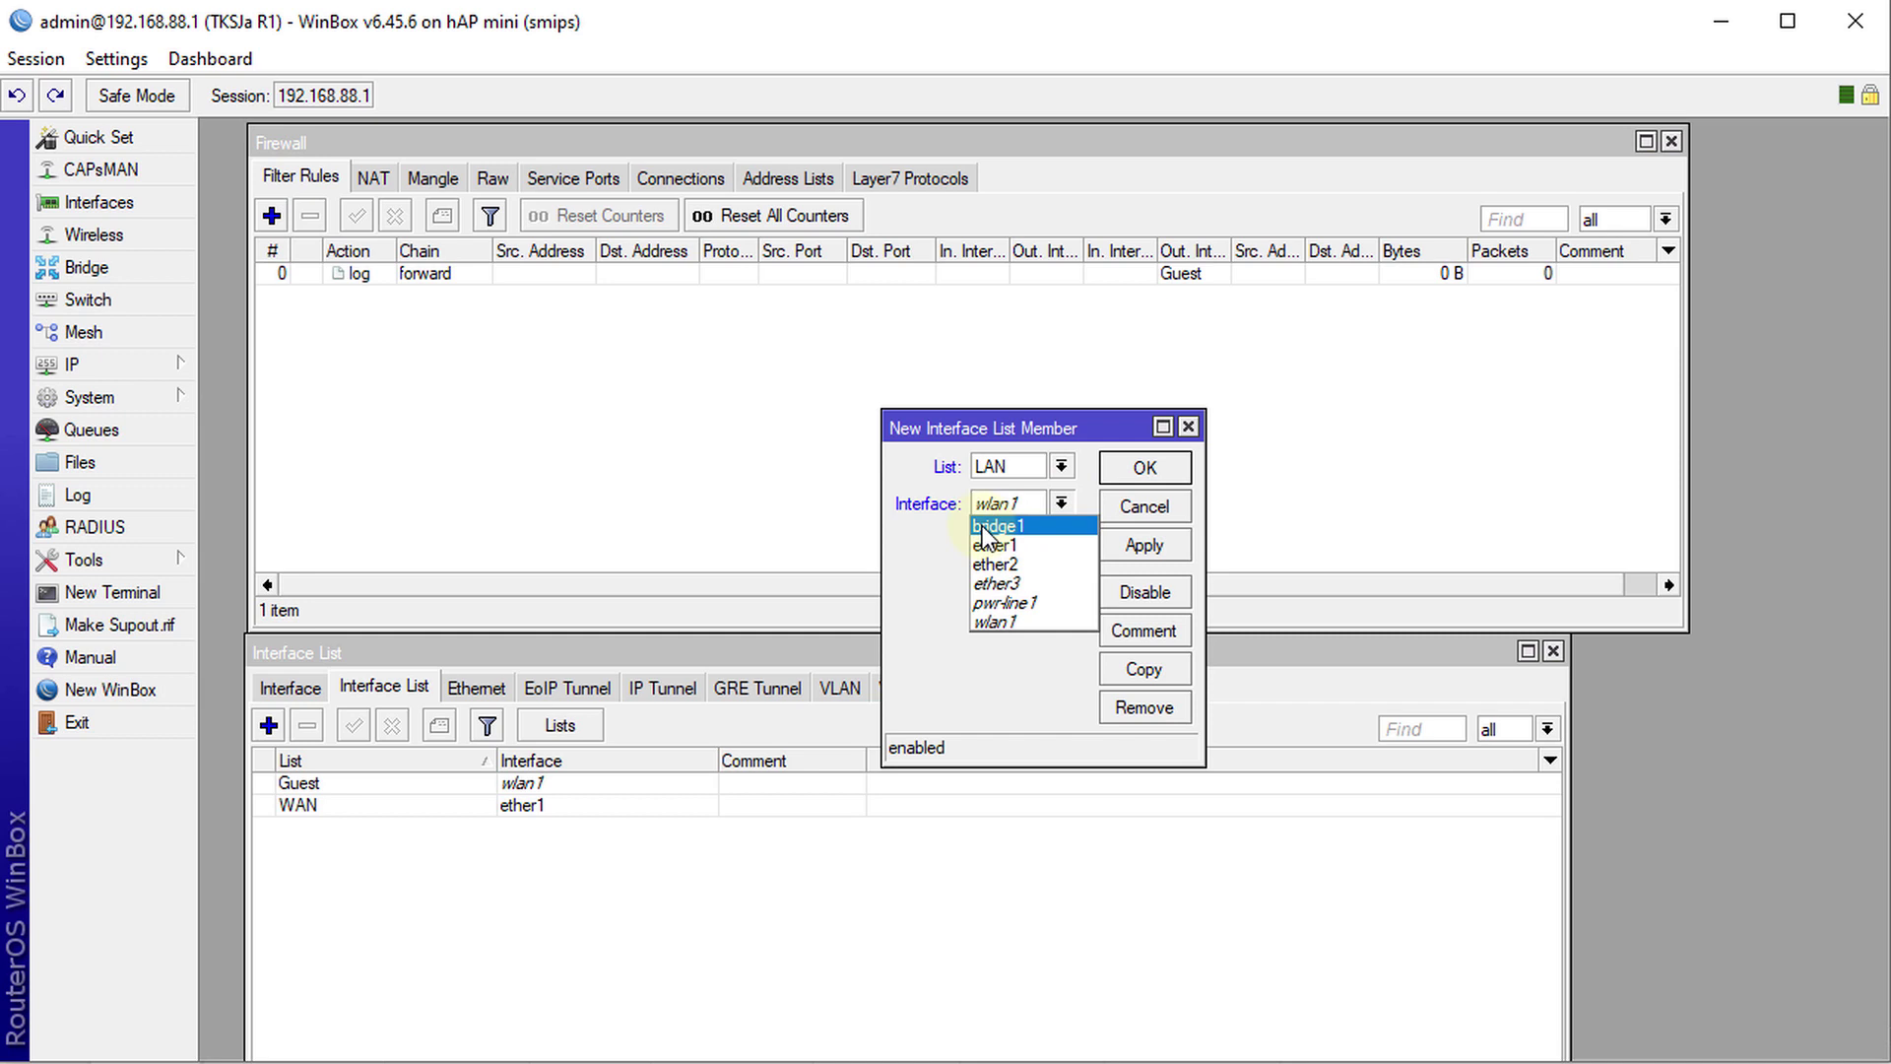
left_click(995, 532)
left_click(994, 533)
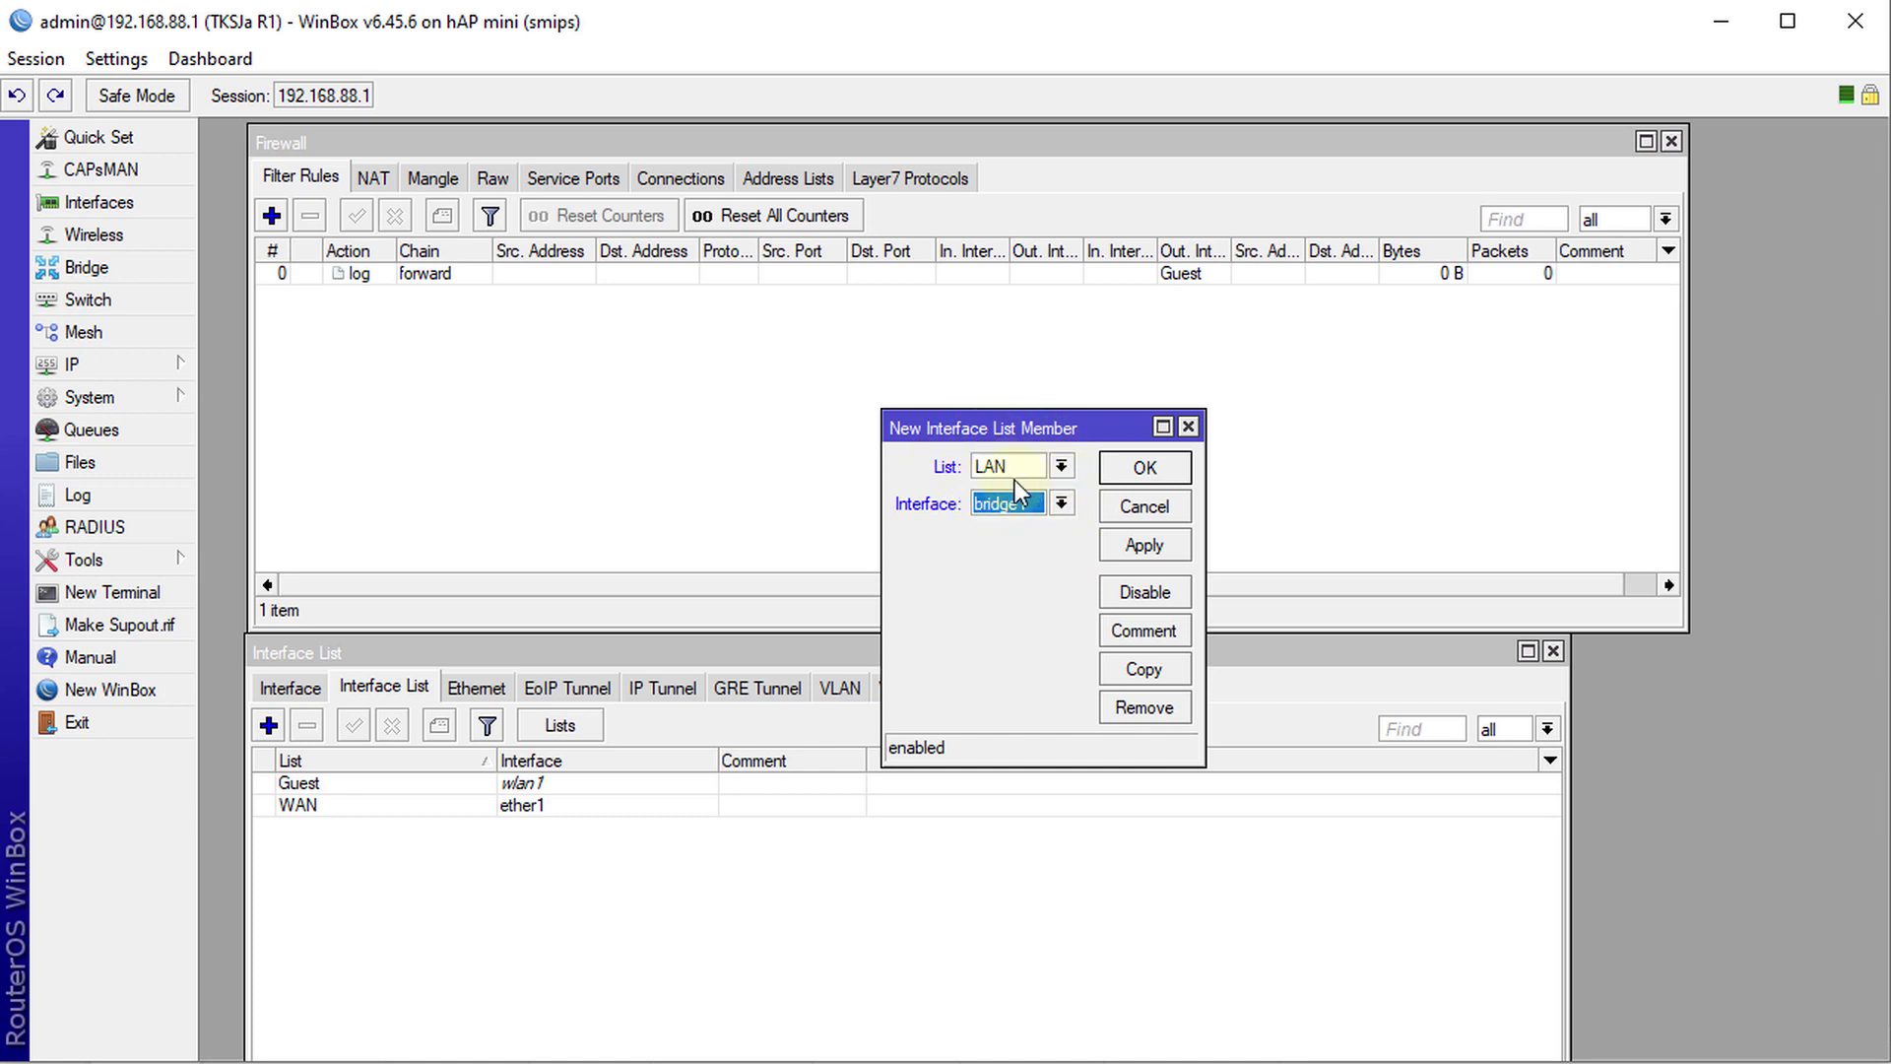
left_click(1145, 468)
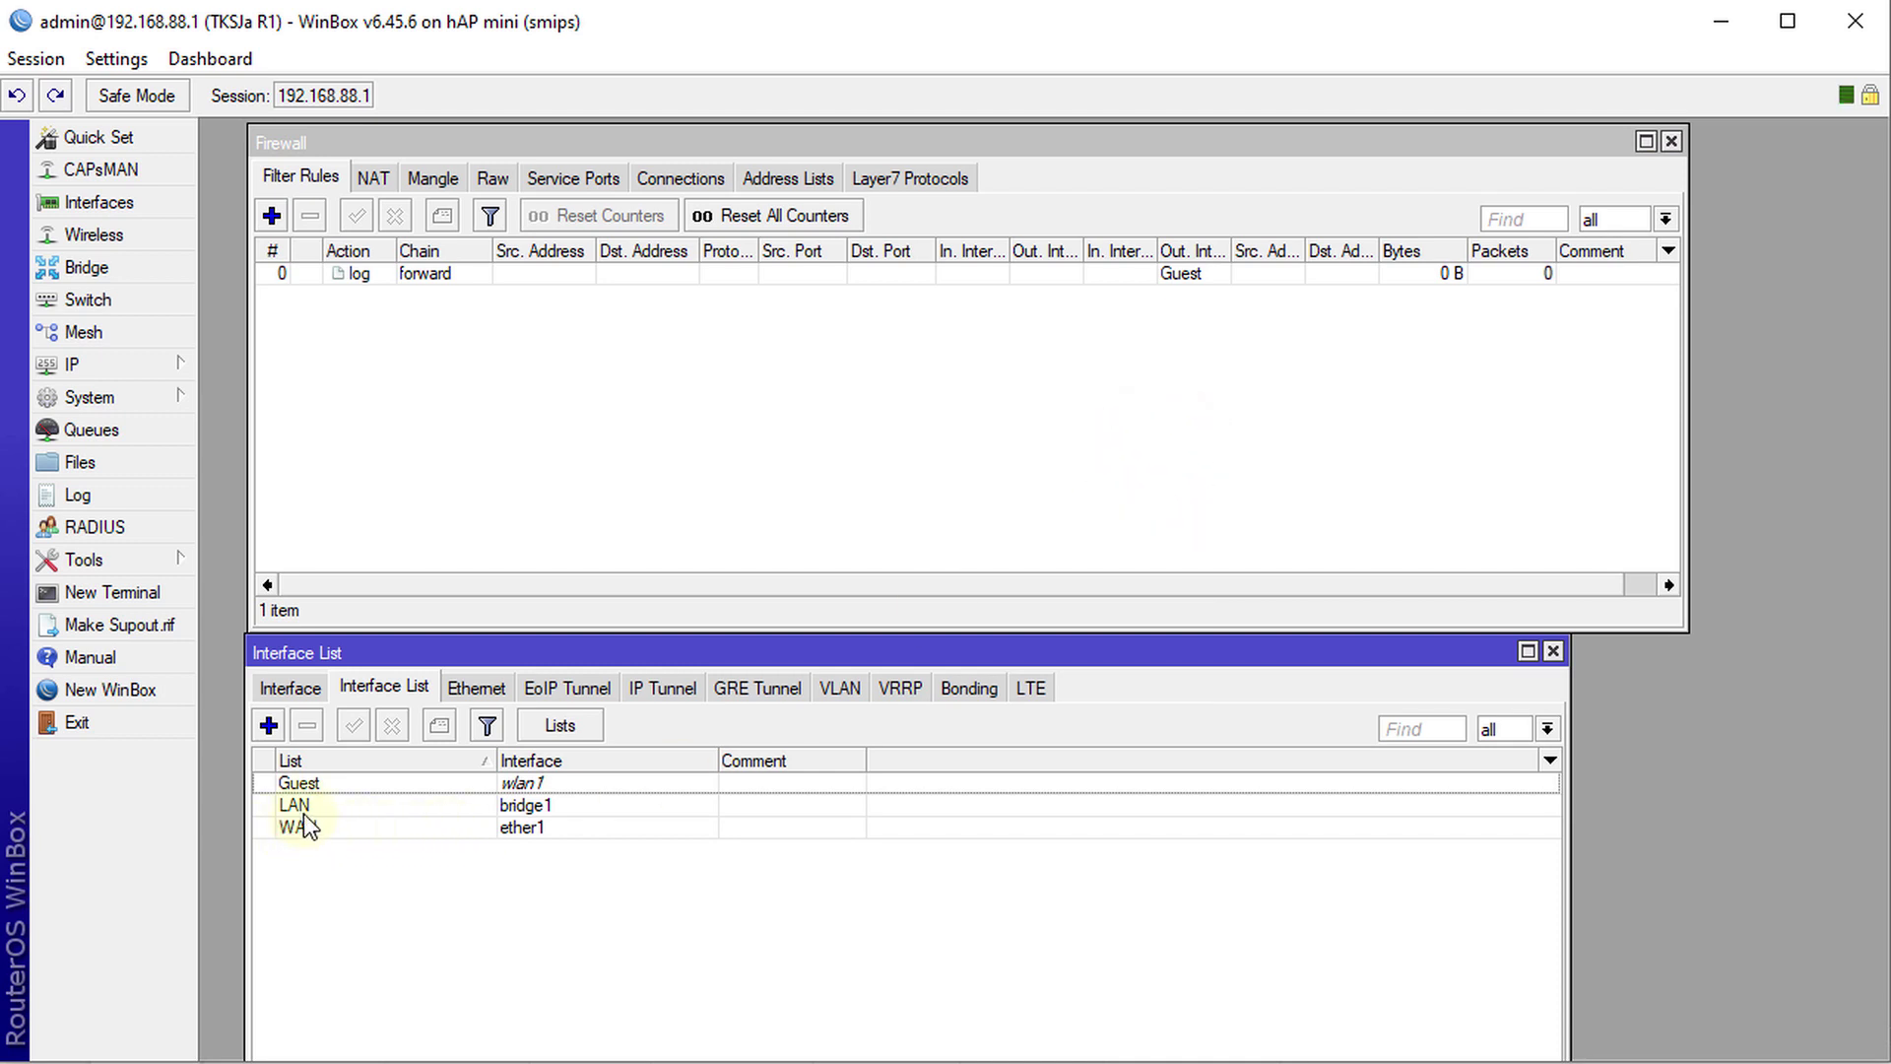
left_click(301, 805)
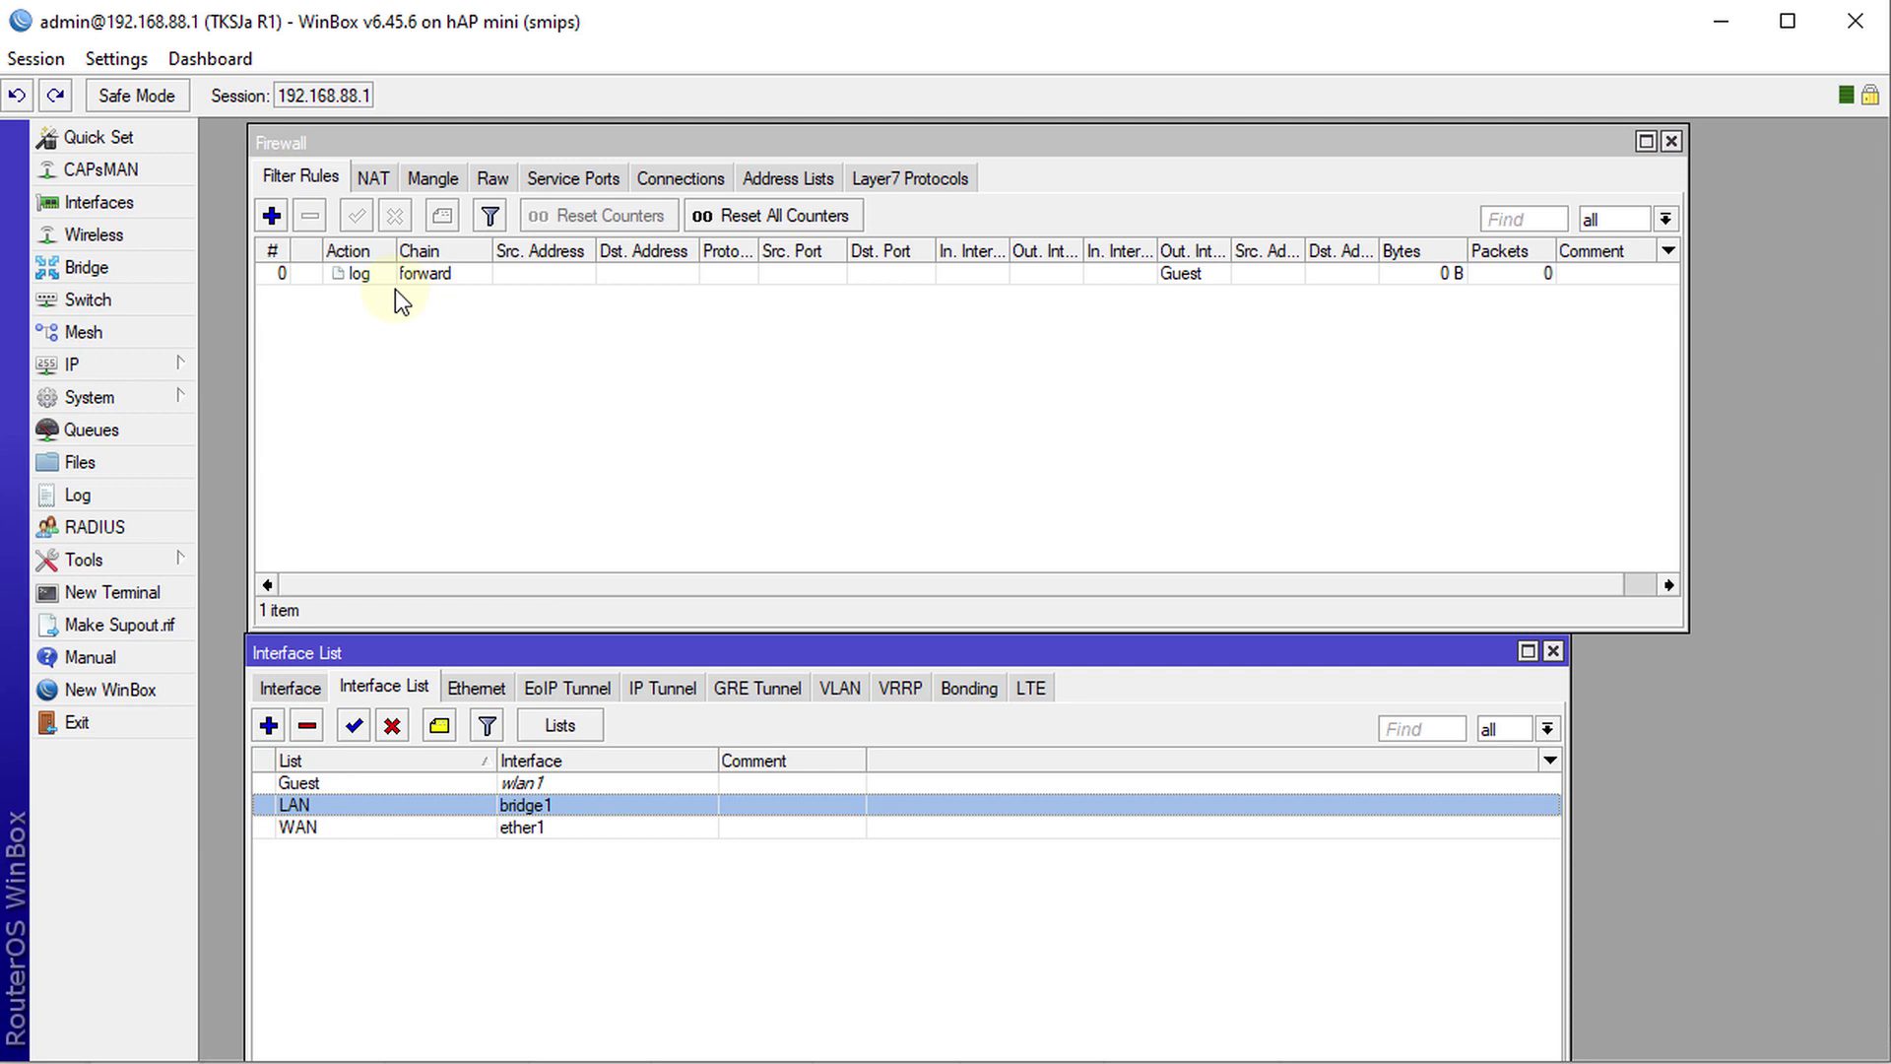
Start a new filter rule matching traffic whose outgoing interface list is LAN
left_click(268, 215)
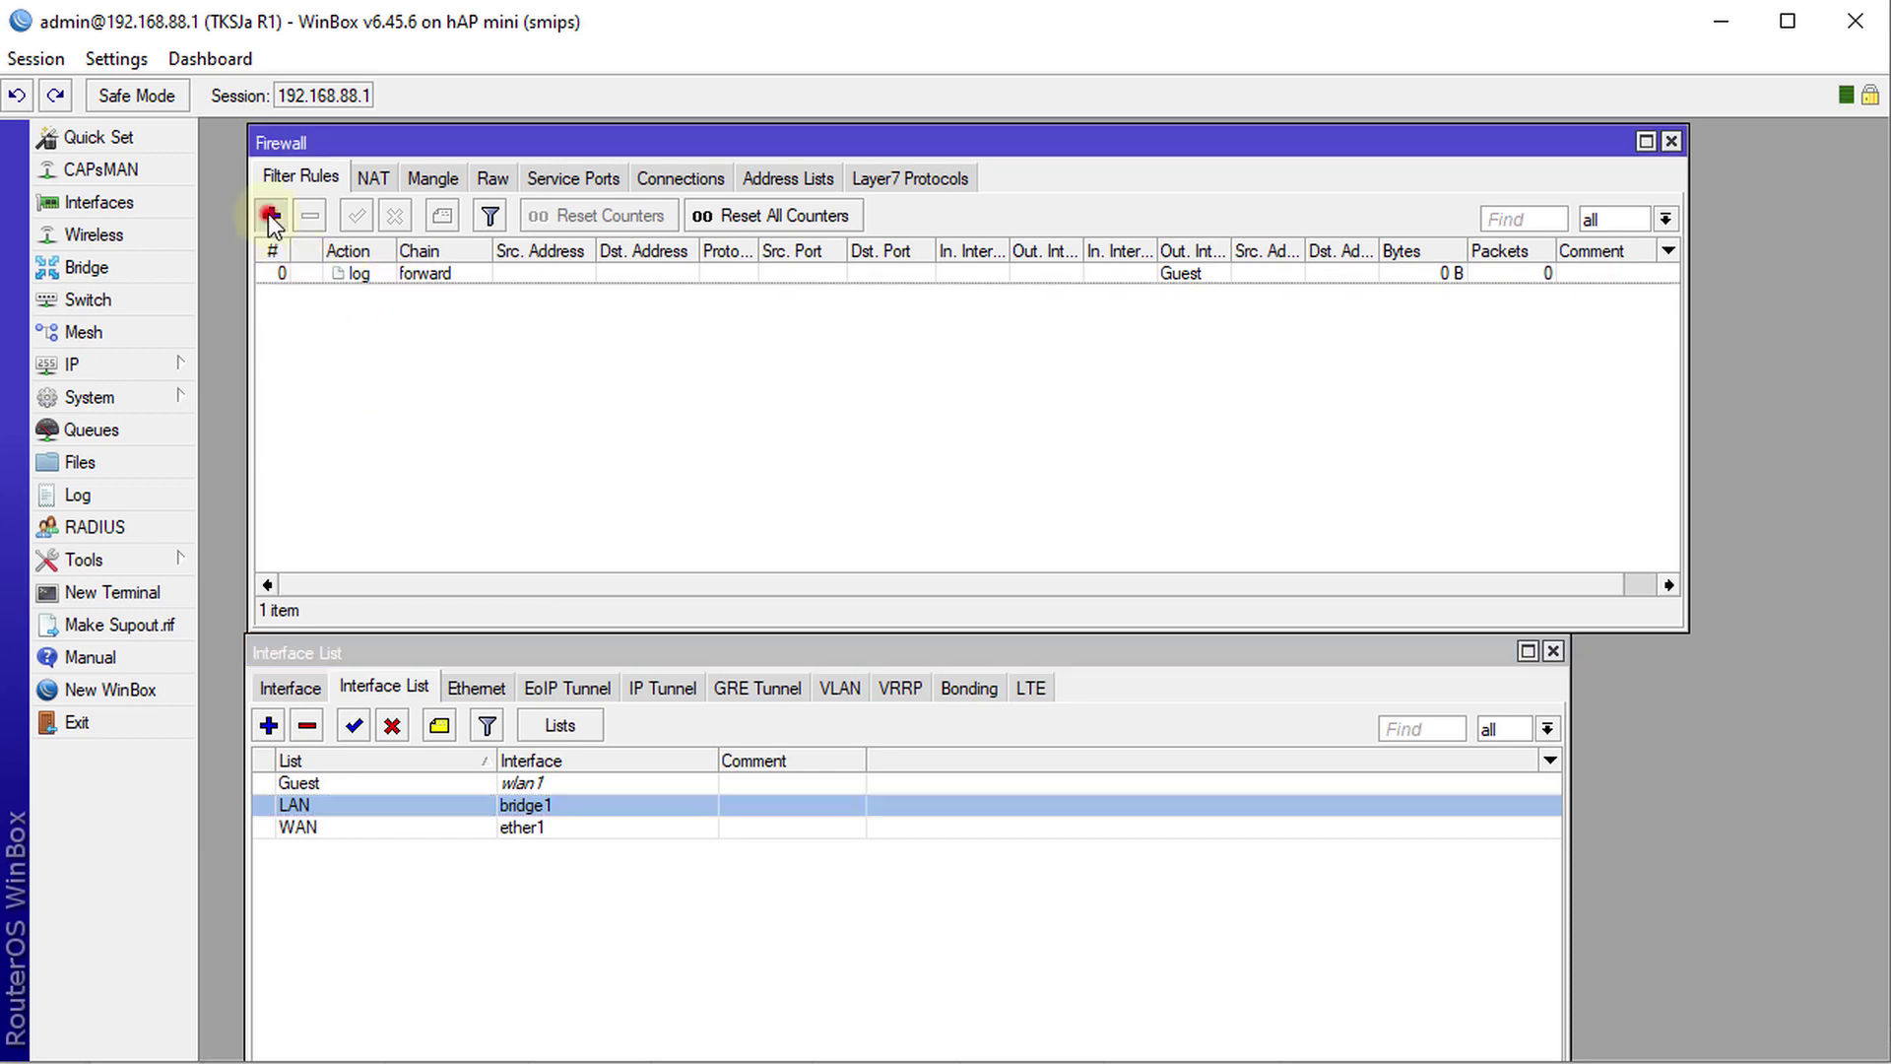
left_click(669, 177)
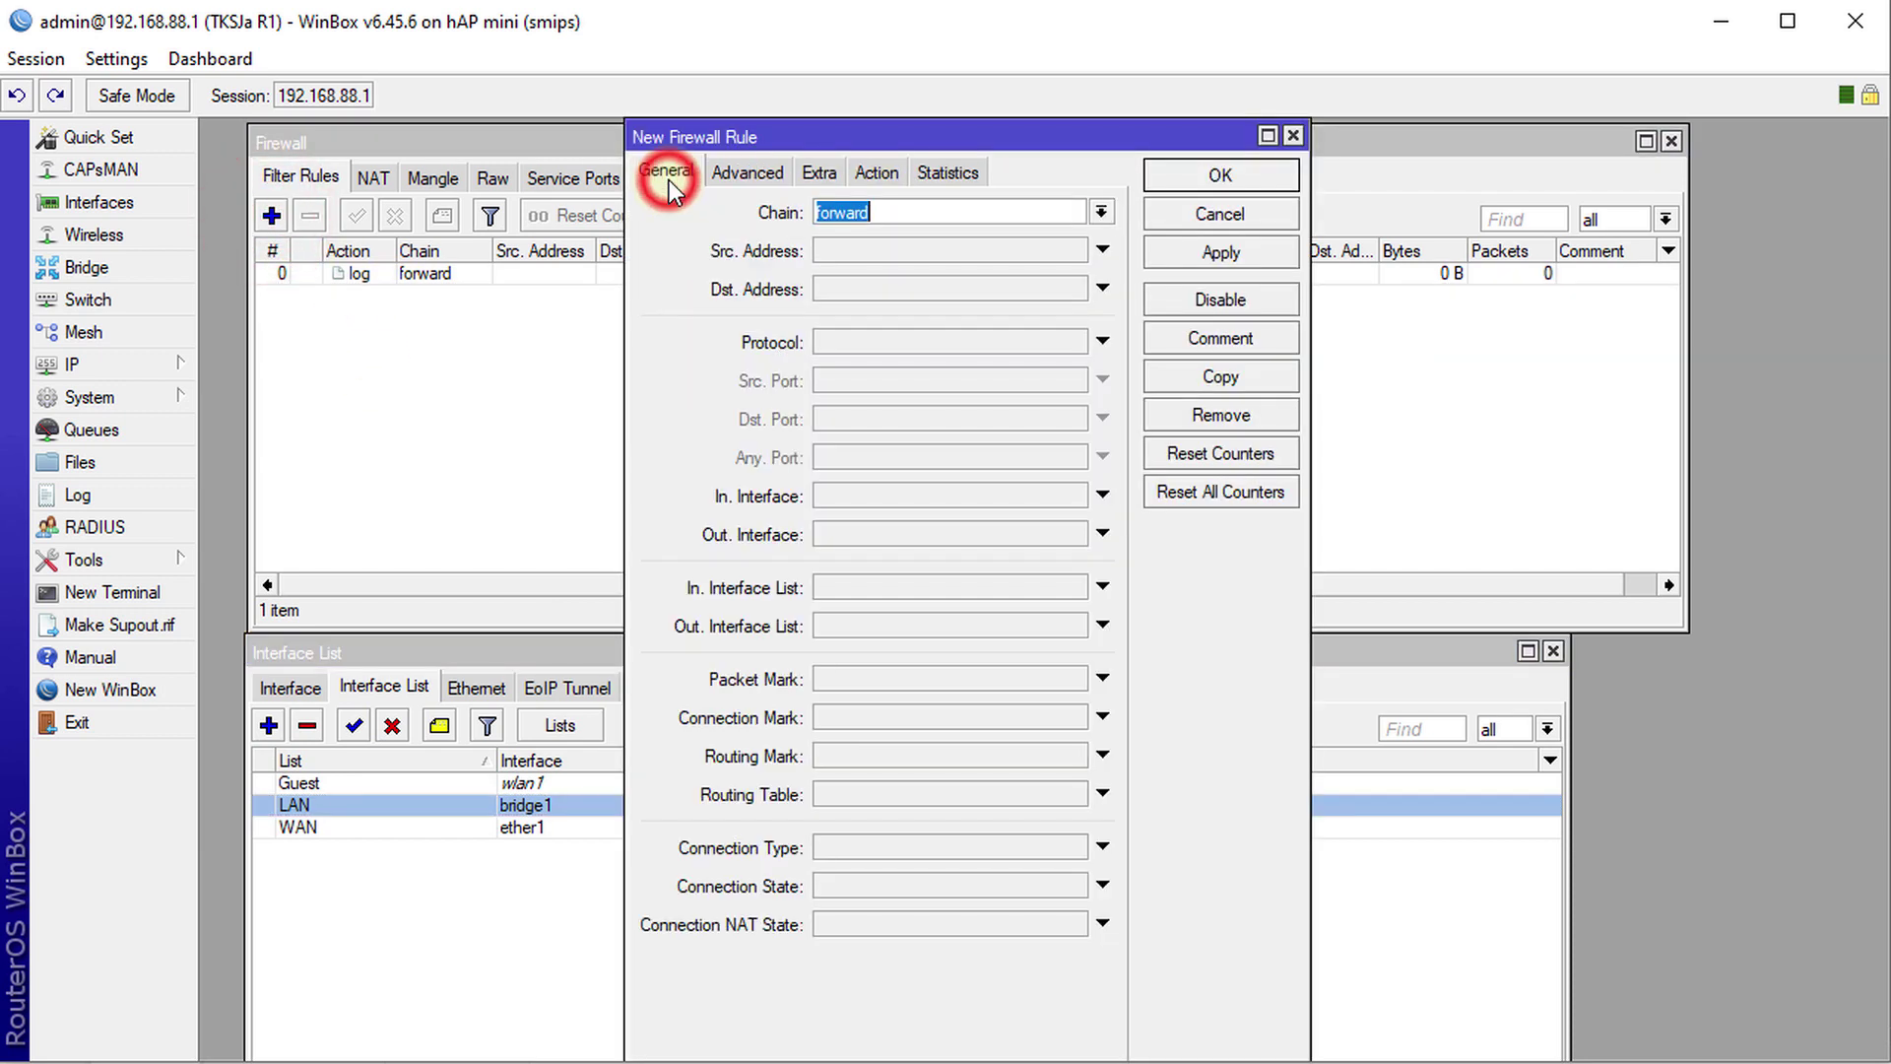
left_click(947, 626)
left_click(1013, 623)
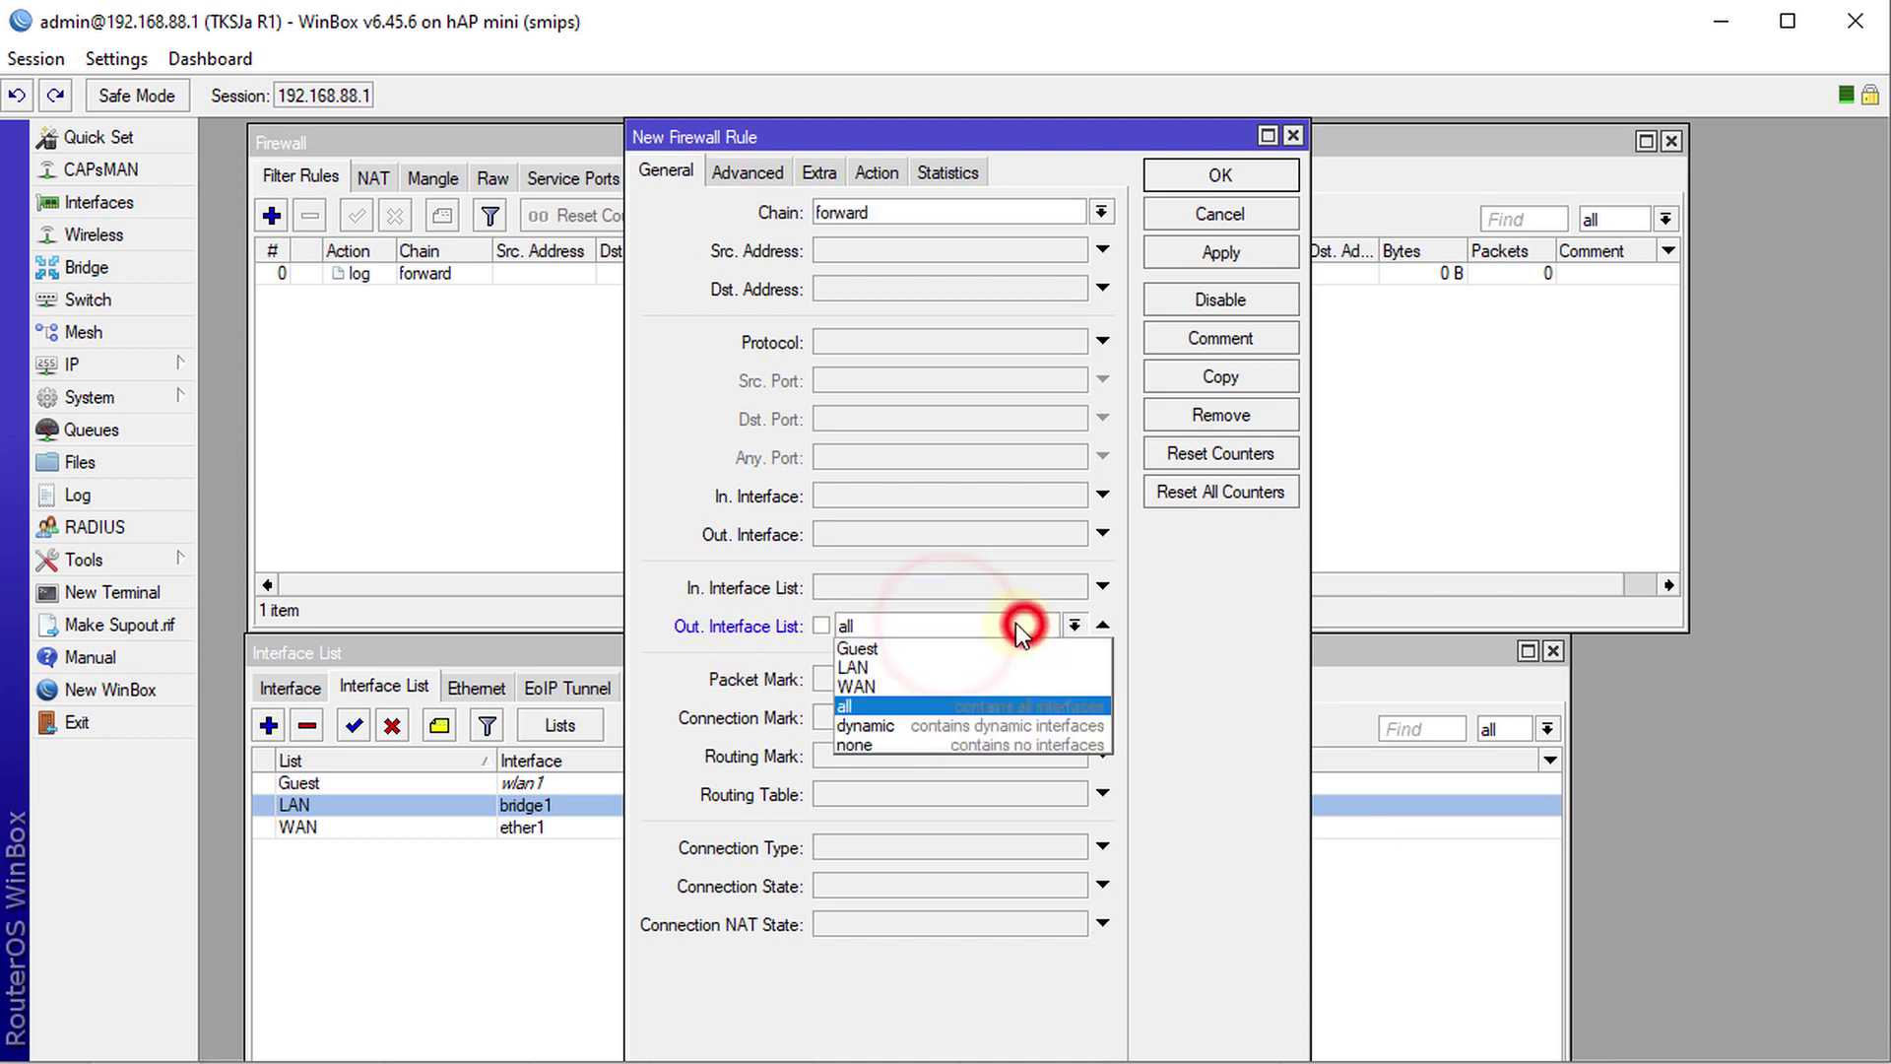
left_click(948, 670)
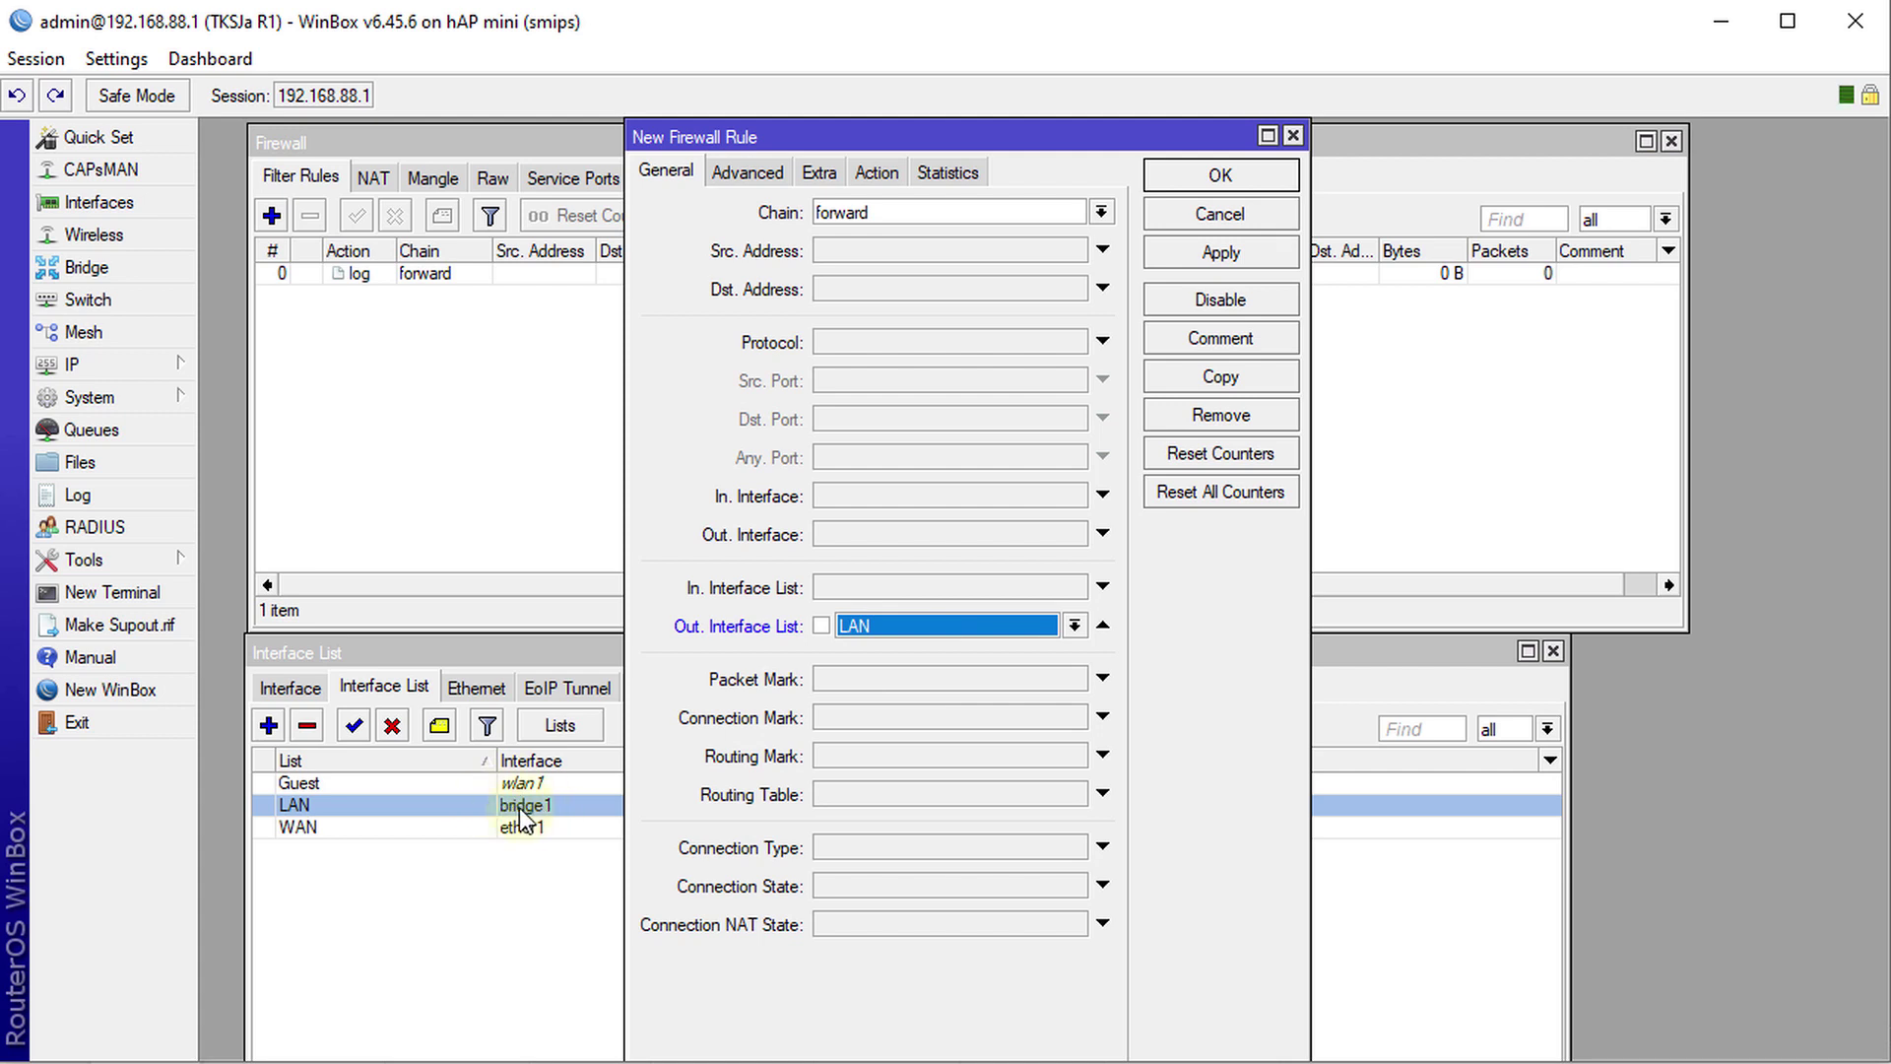
Set the rule's action to passthrough, then apply and save the rule
left_click(876, 174)
left_click(876, 208)
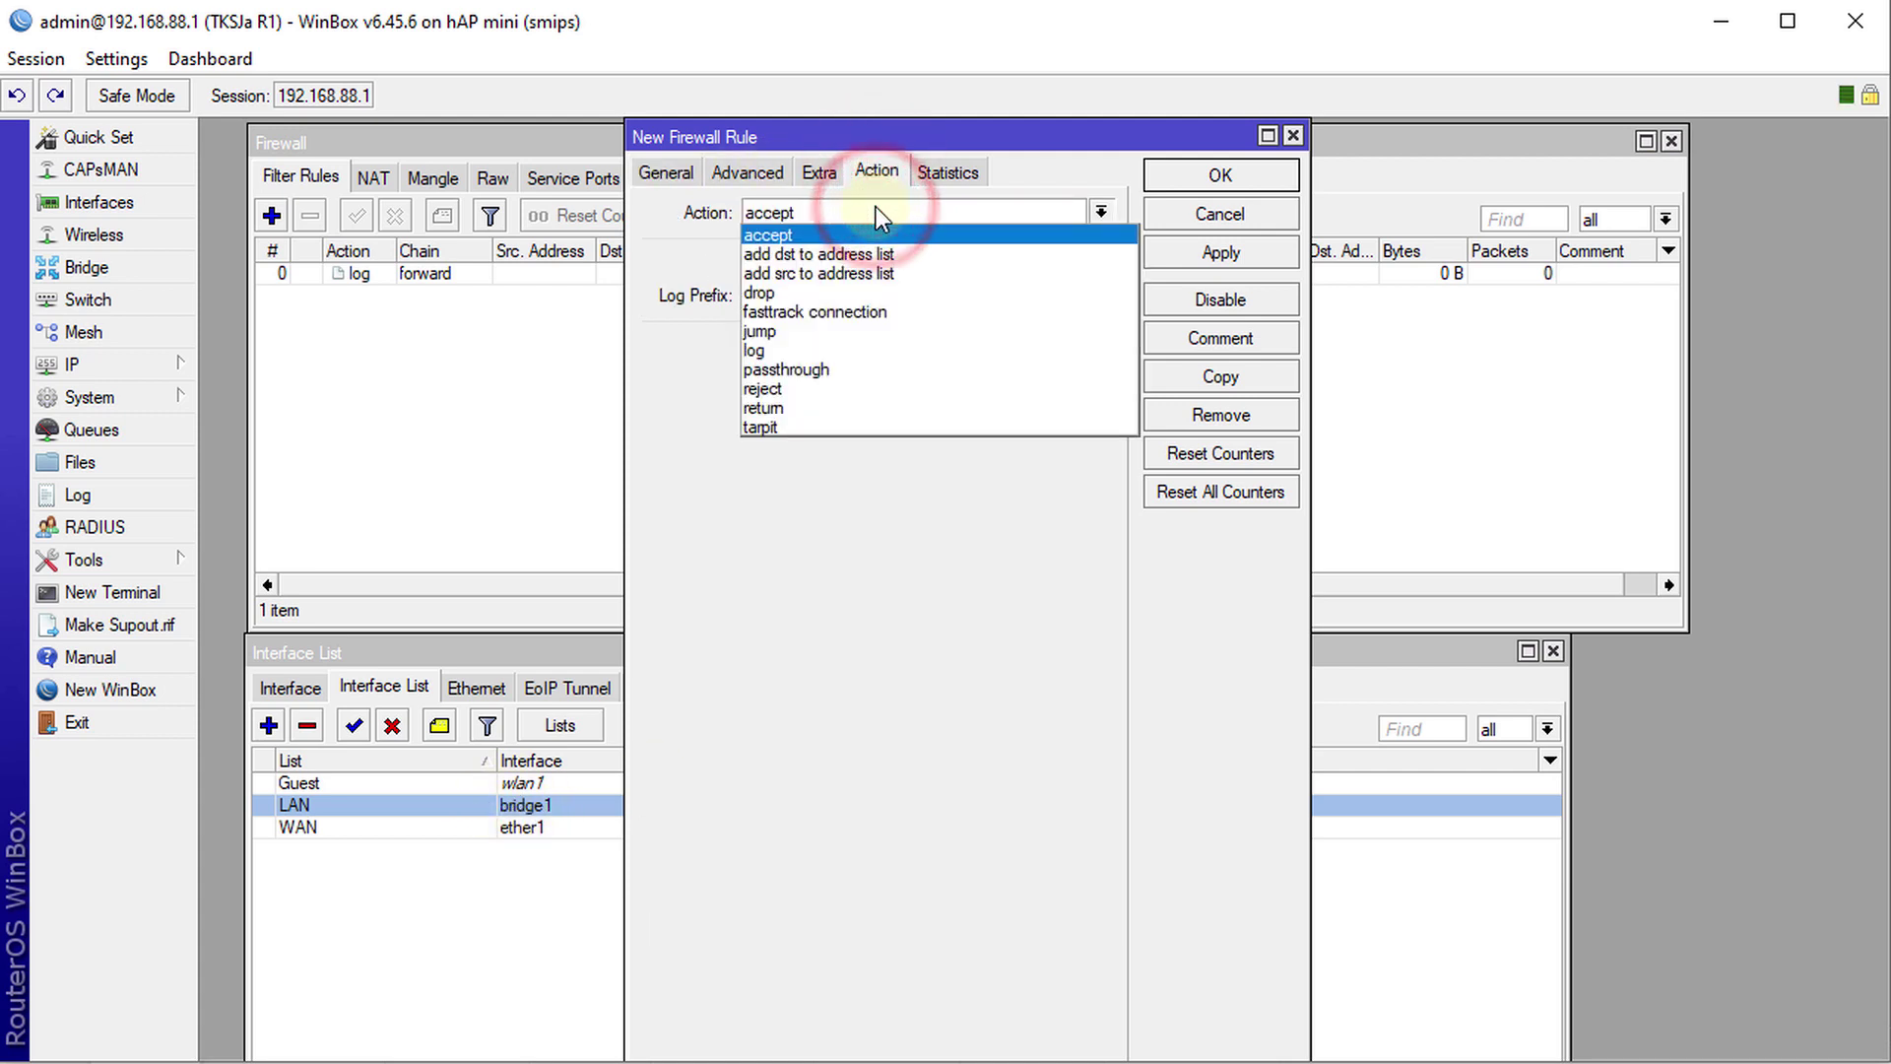
left_click(856, 369)
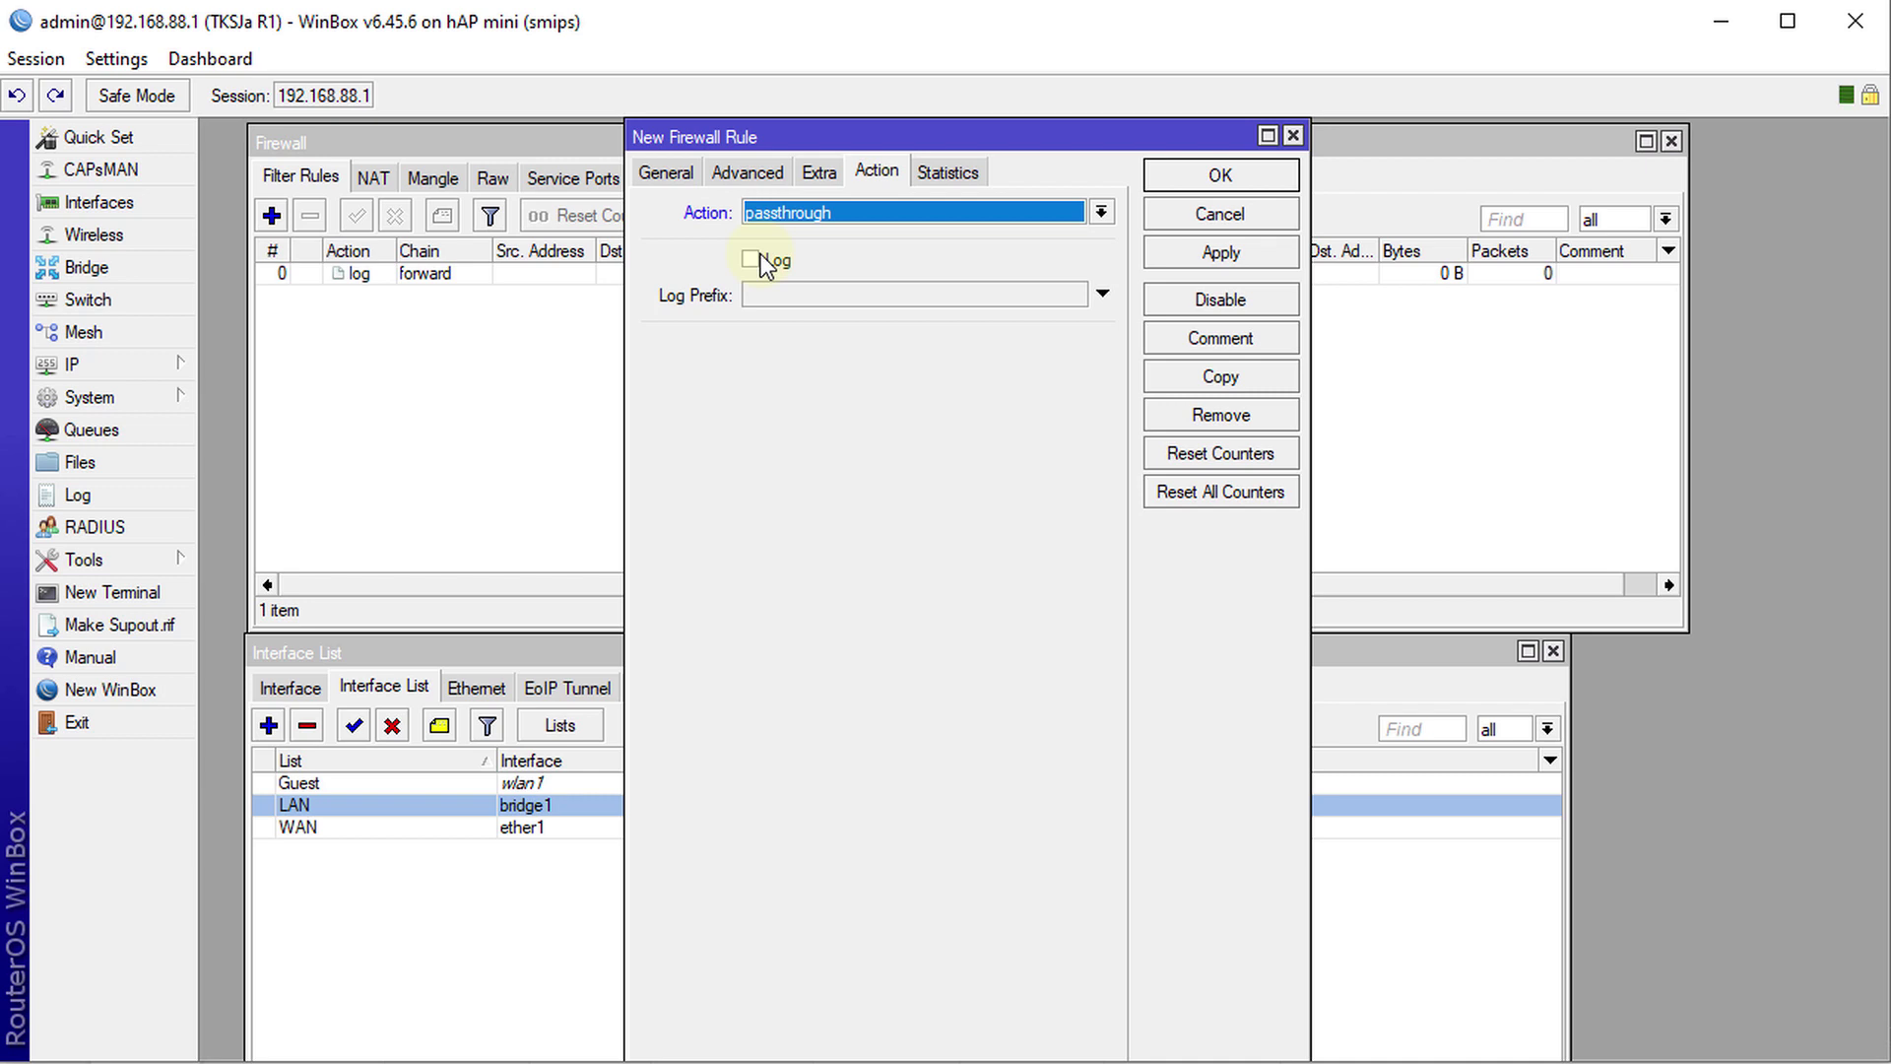
left_click(945, 181)
left_click(866, 172)
left_click(1175, 255)
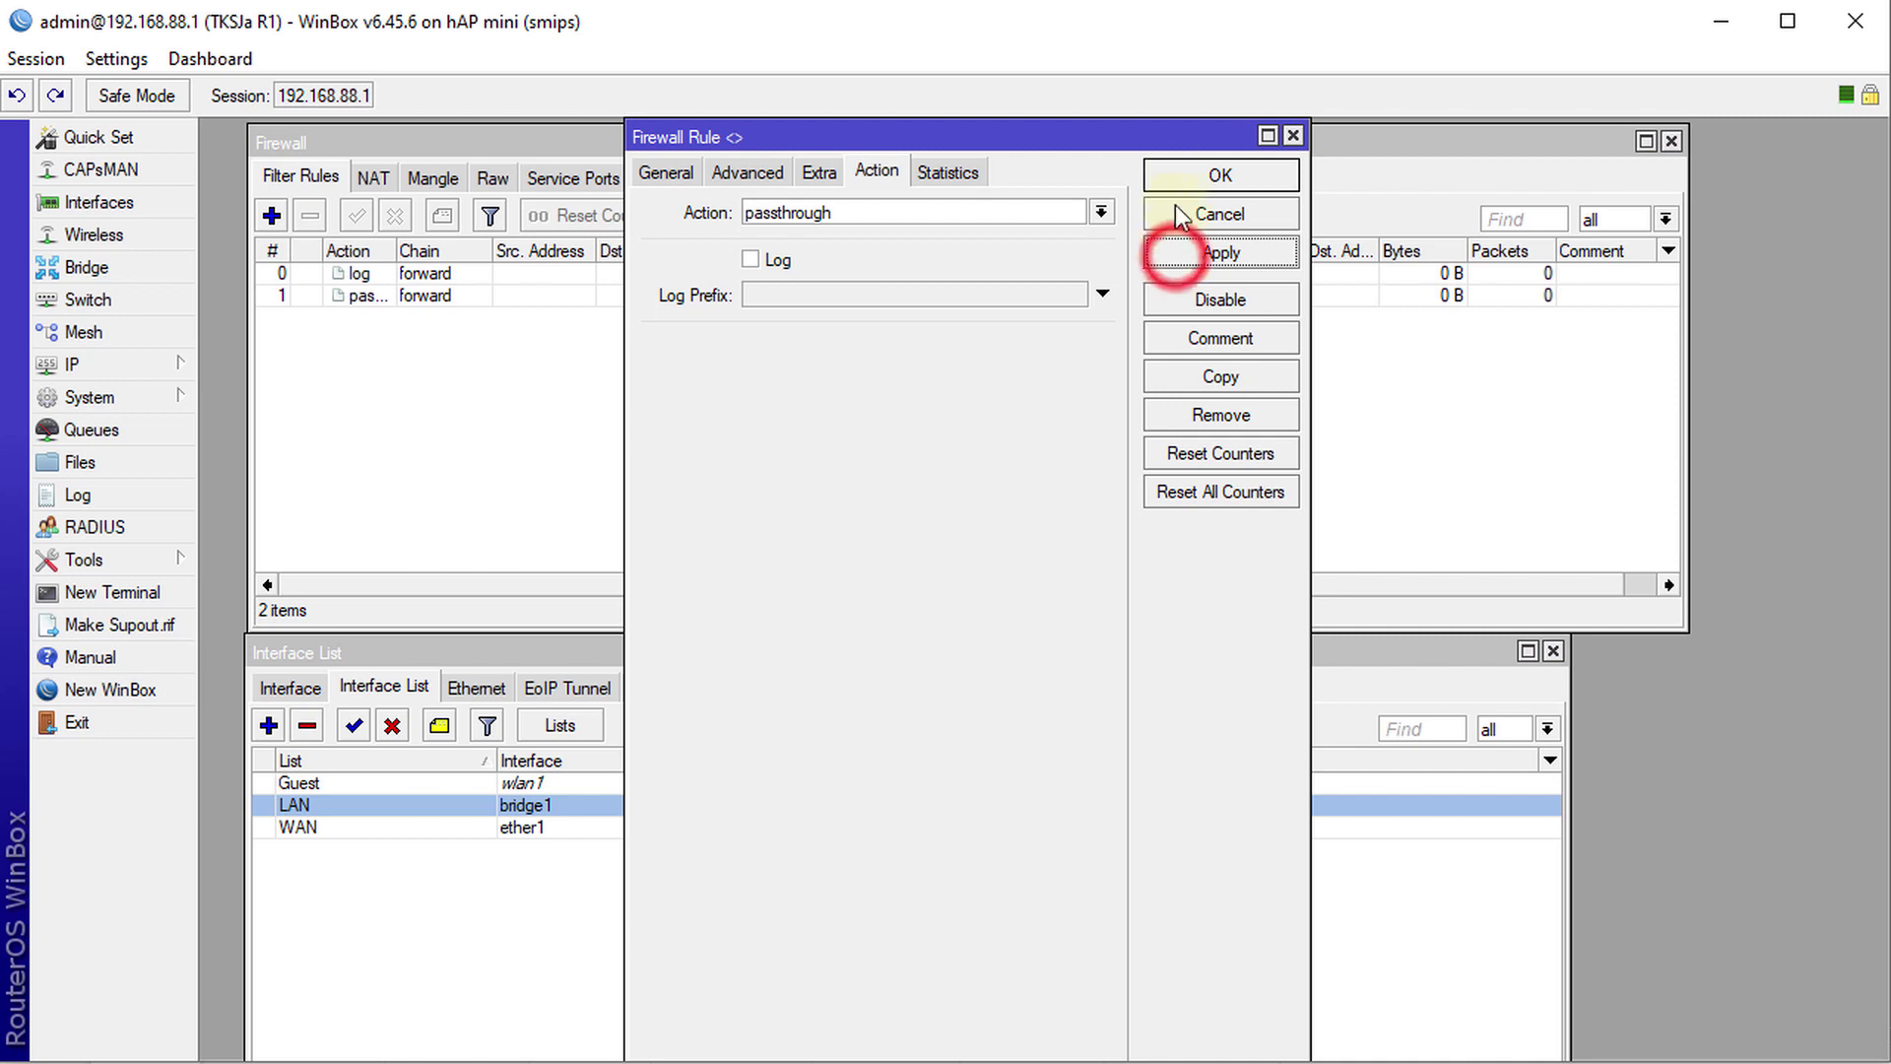
left_click(1177, 176)
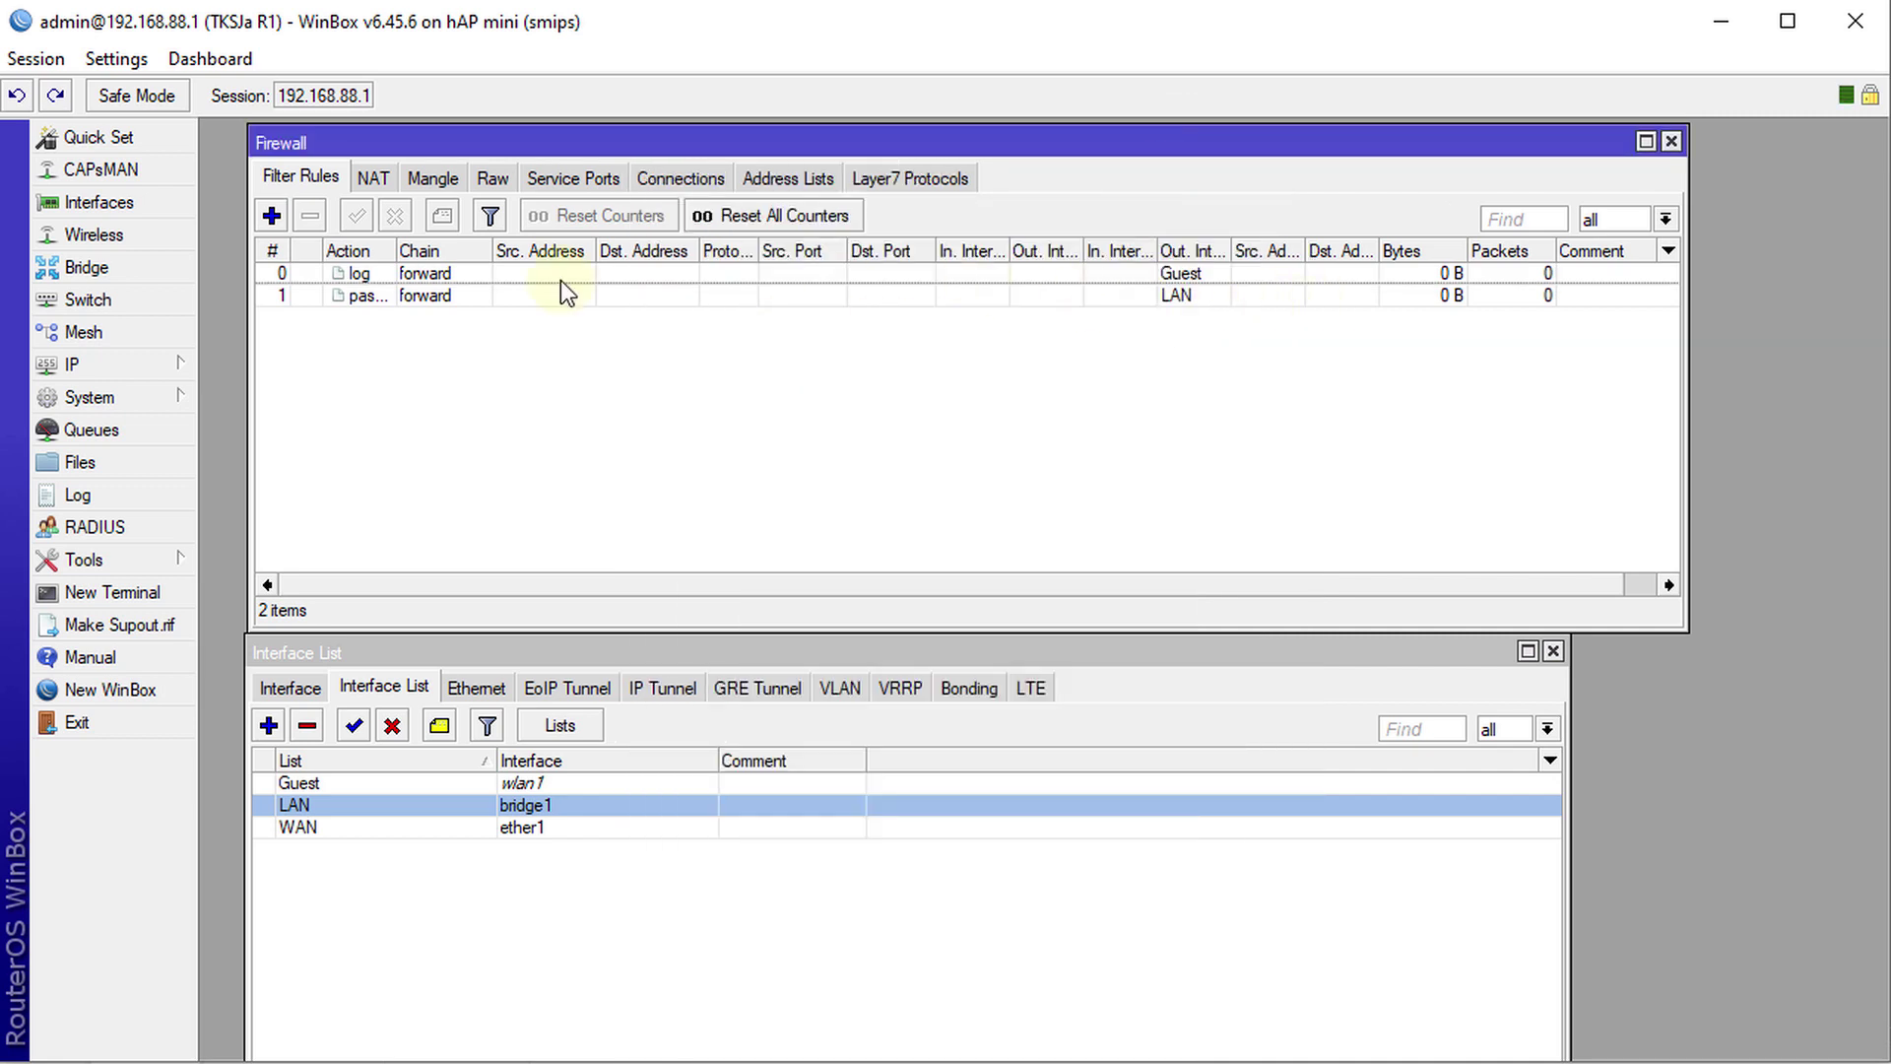
left_click(406, 295)
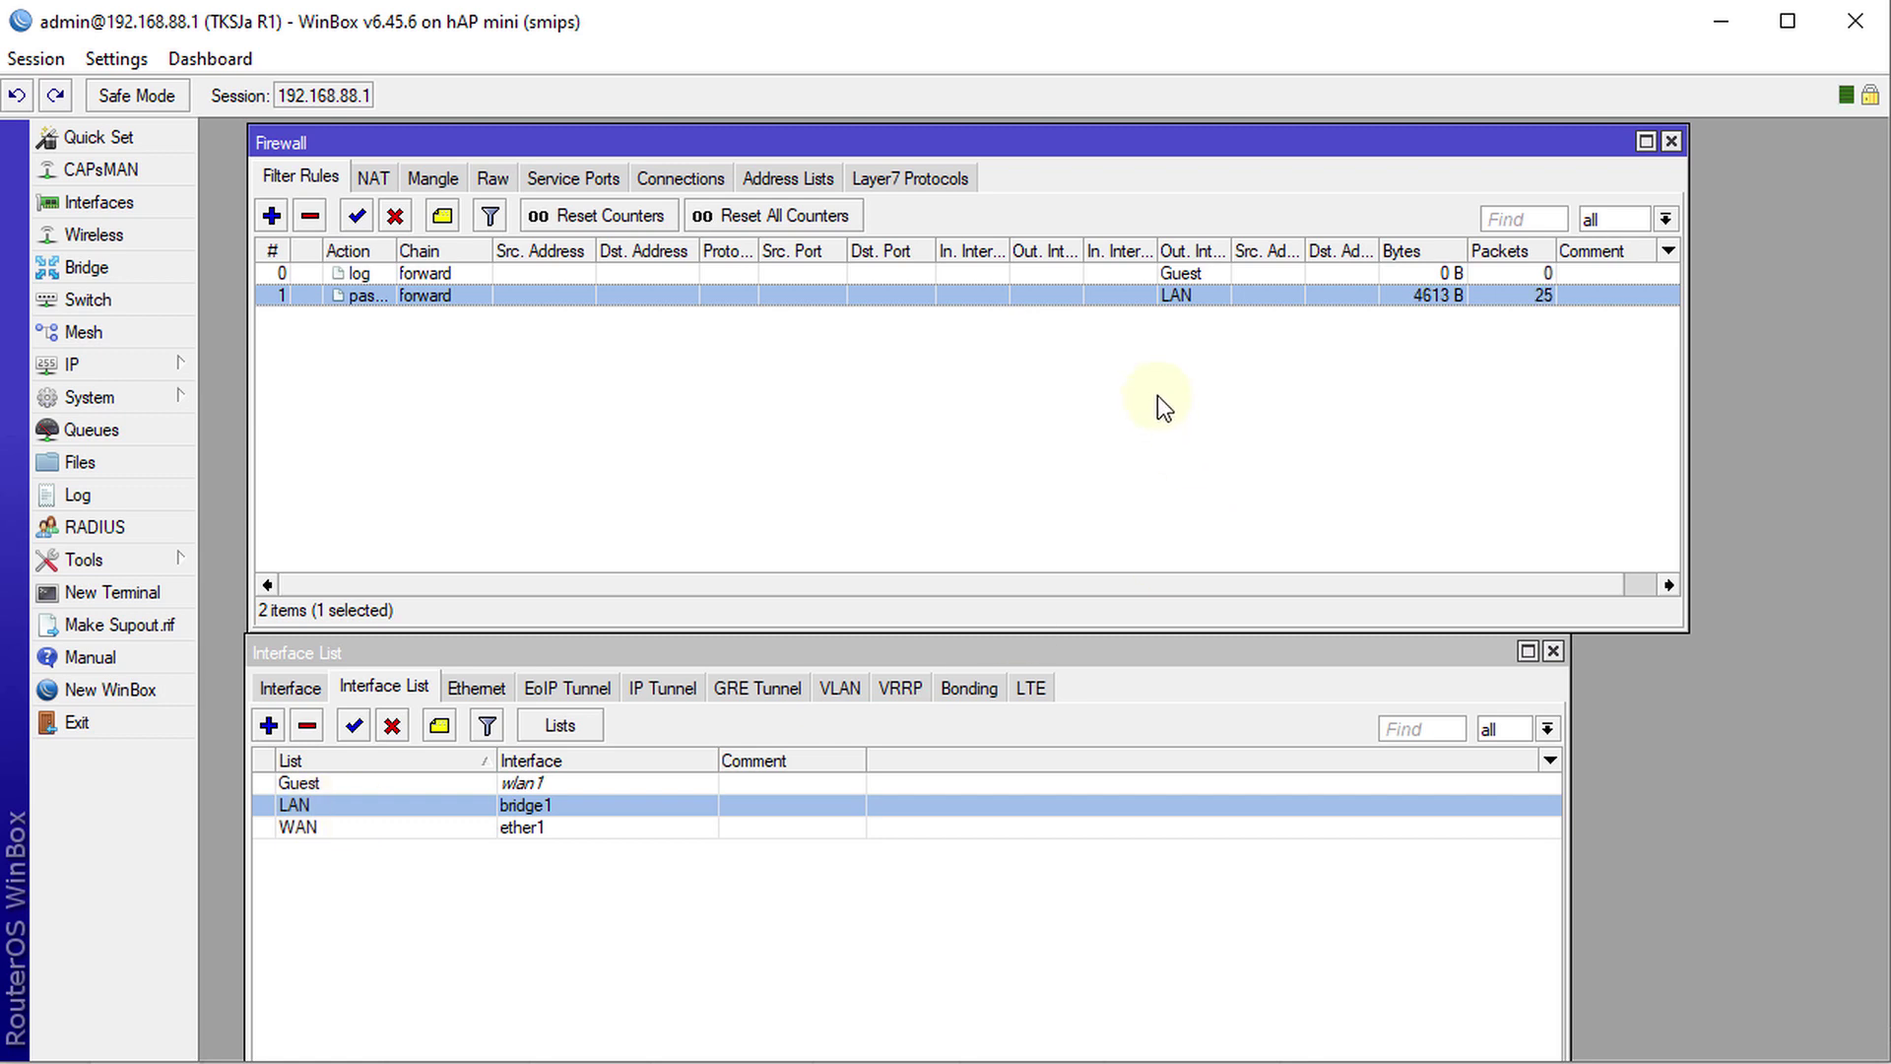
In NAT, switch the masquerade rule from Out. Interface ether1 to Out. Interface List WAN
left_click(379, 183)
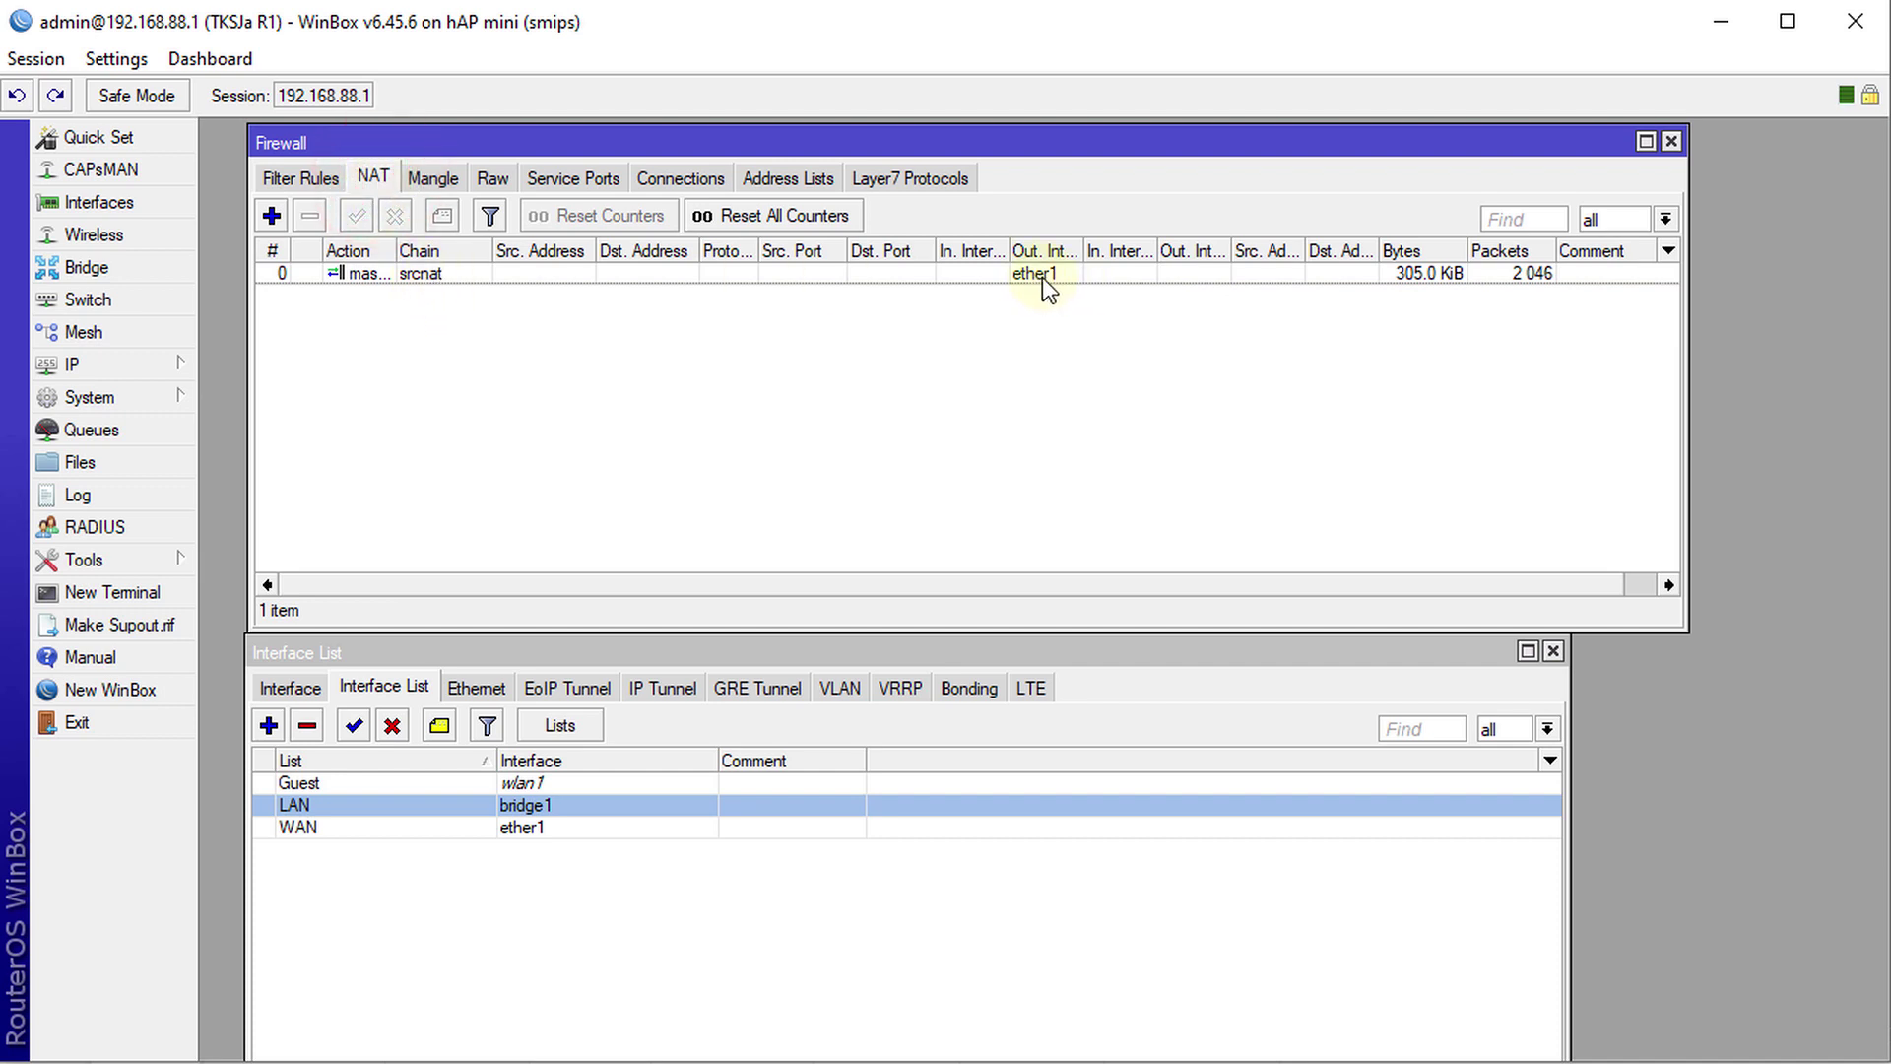
left_click_drag(1084, 253, 1134, 254)
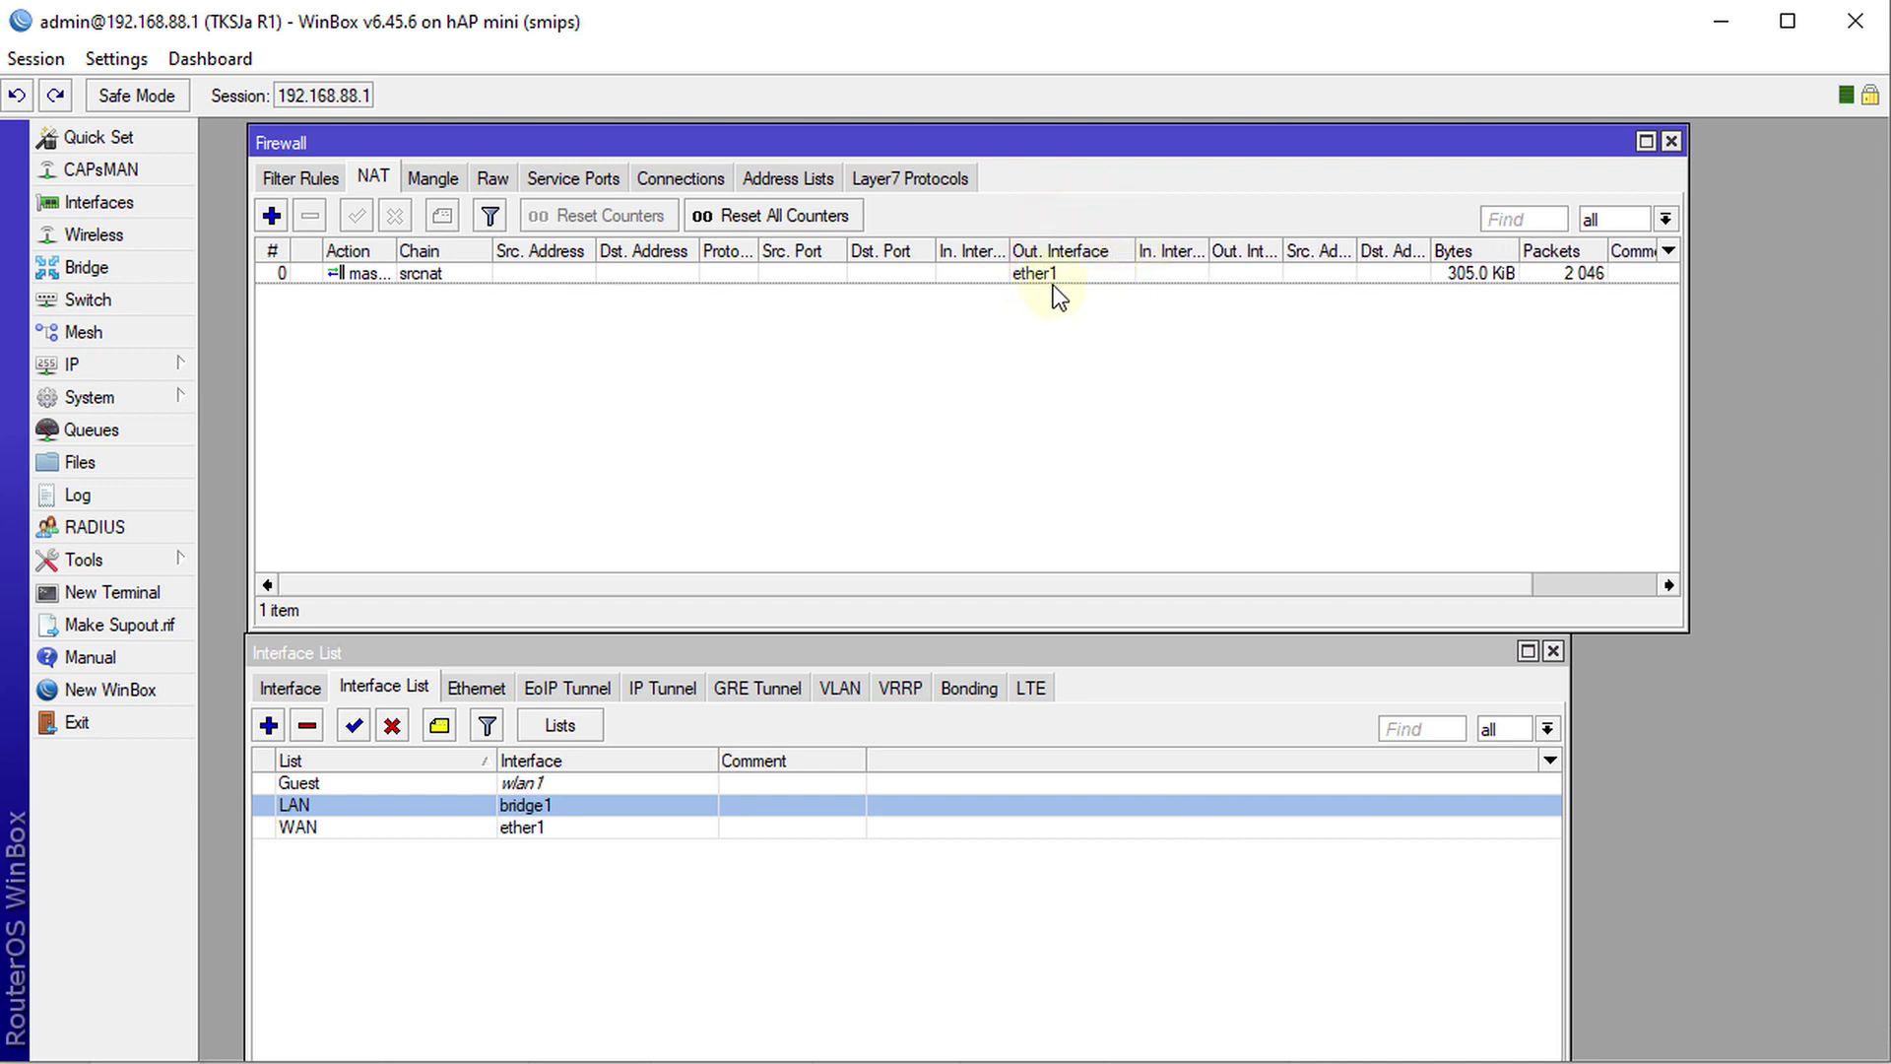
double_click(444, 273)
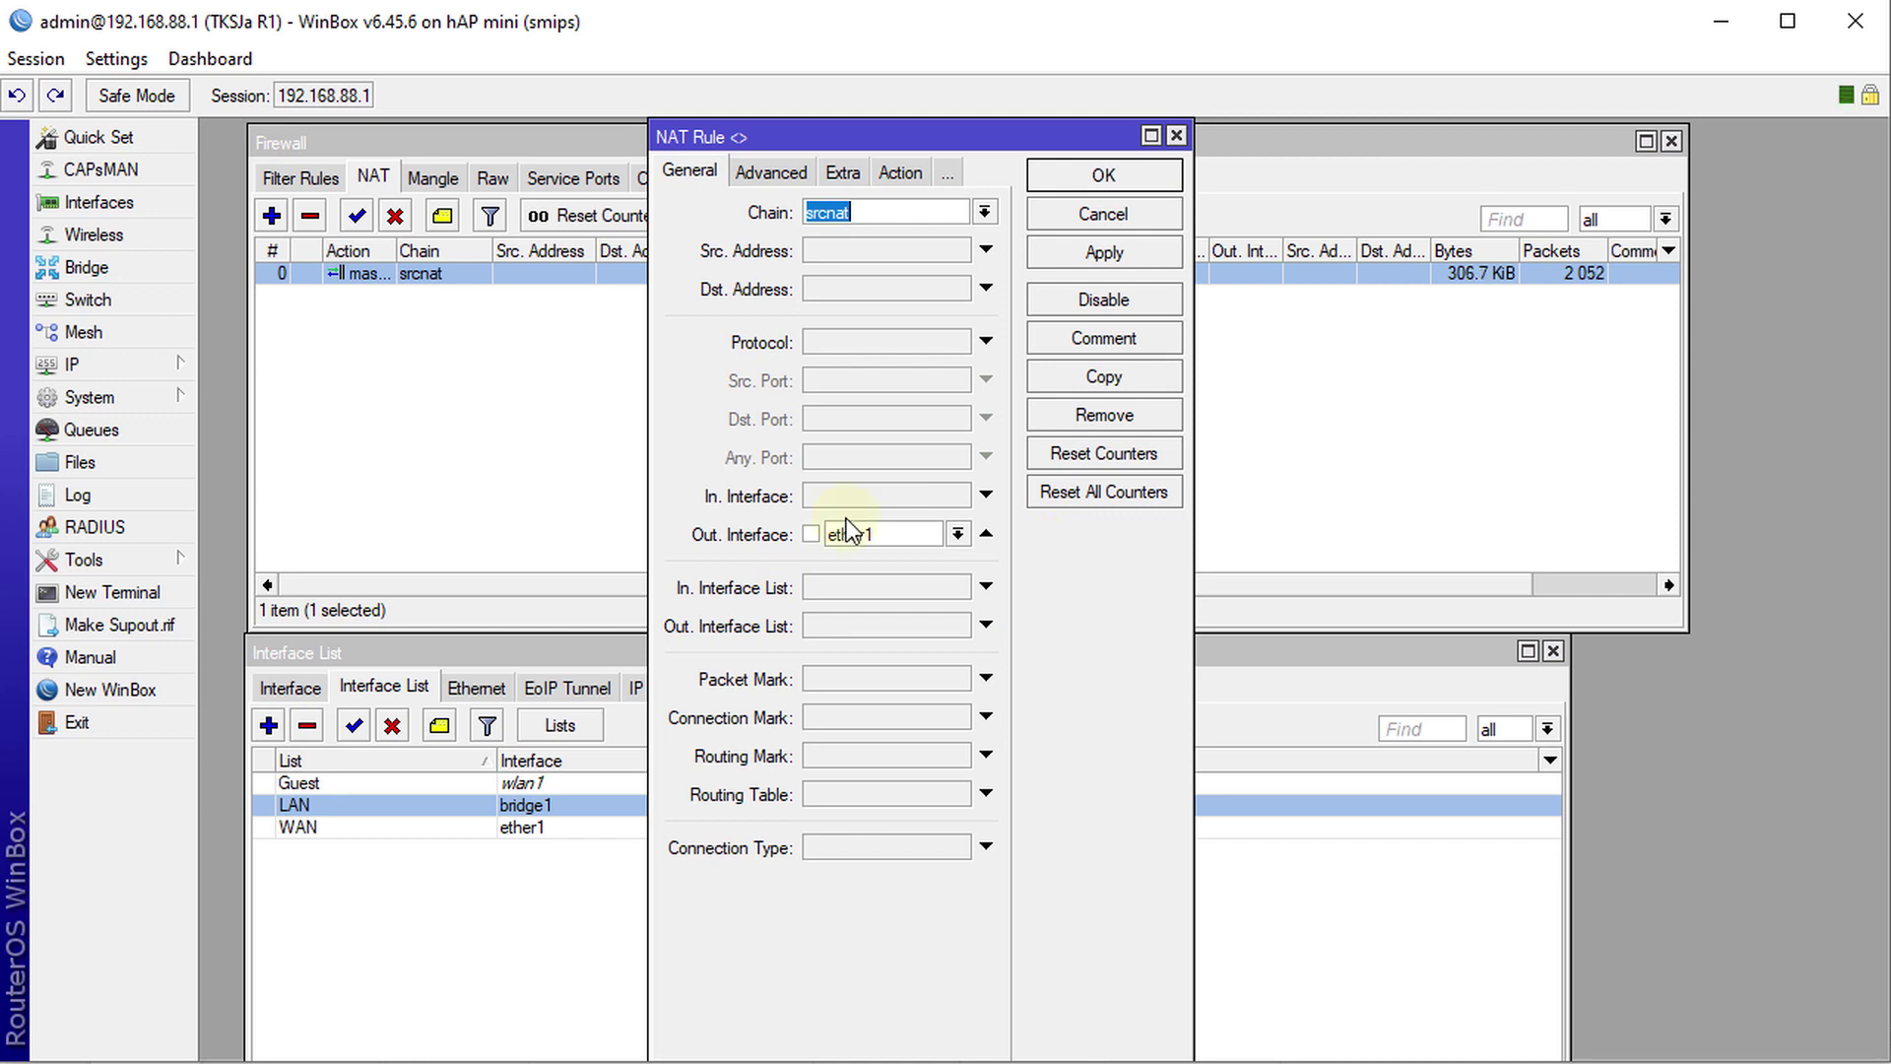
left_click(983, 536)
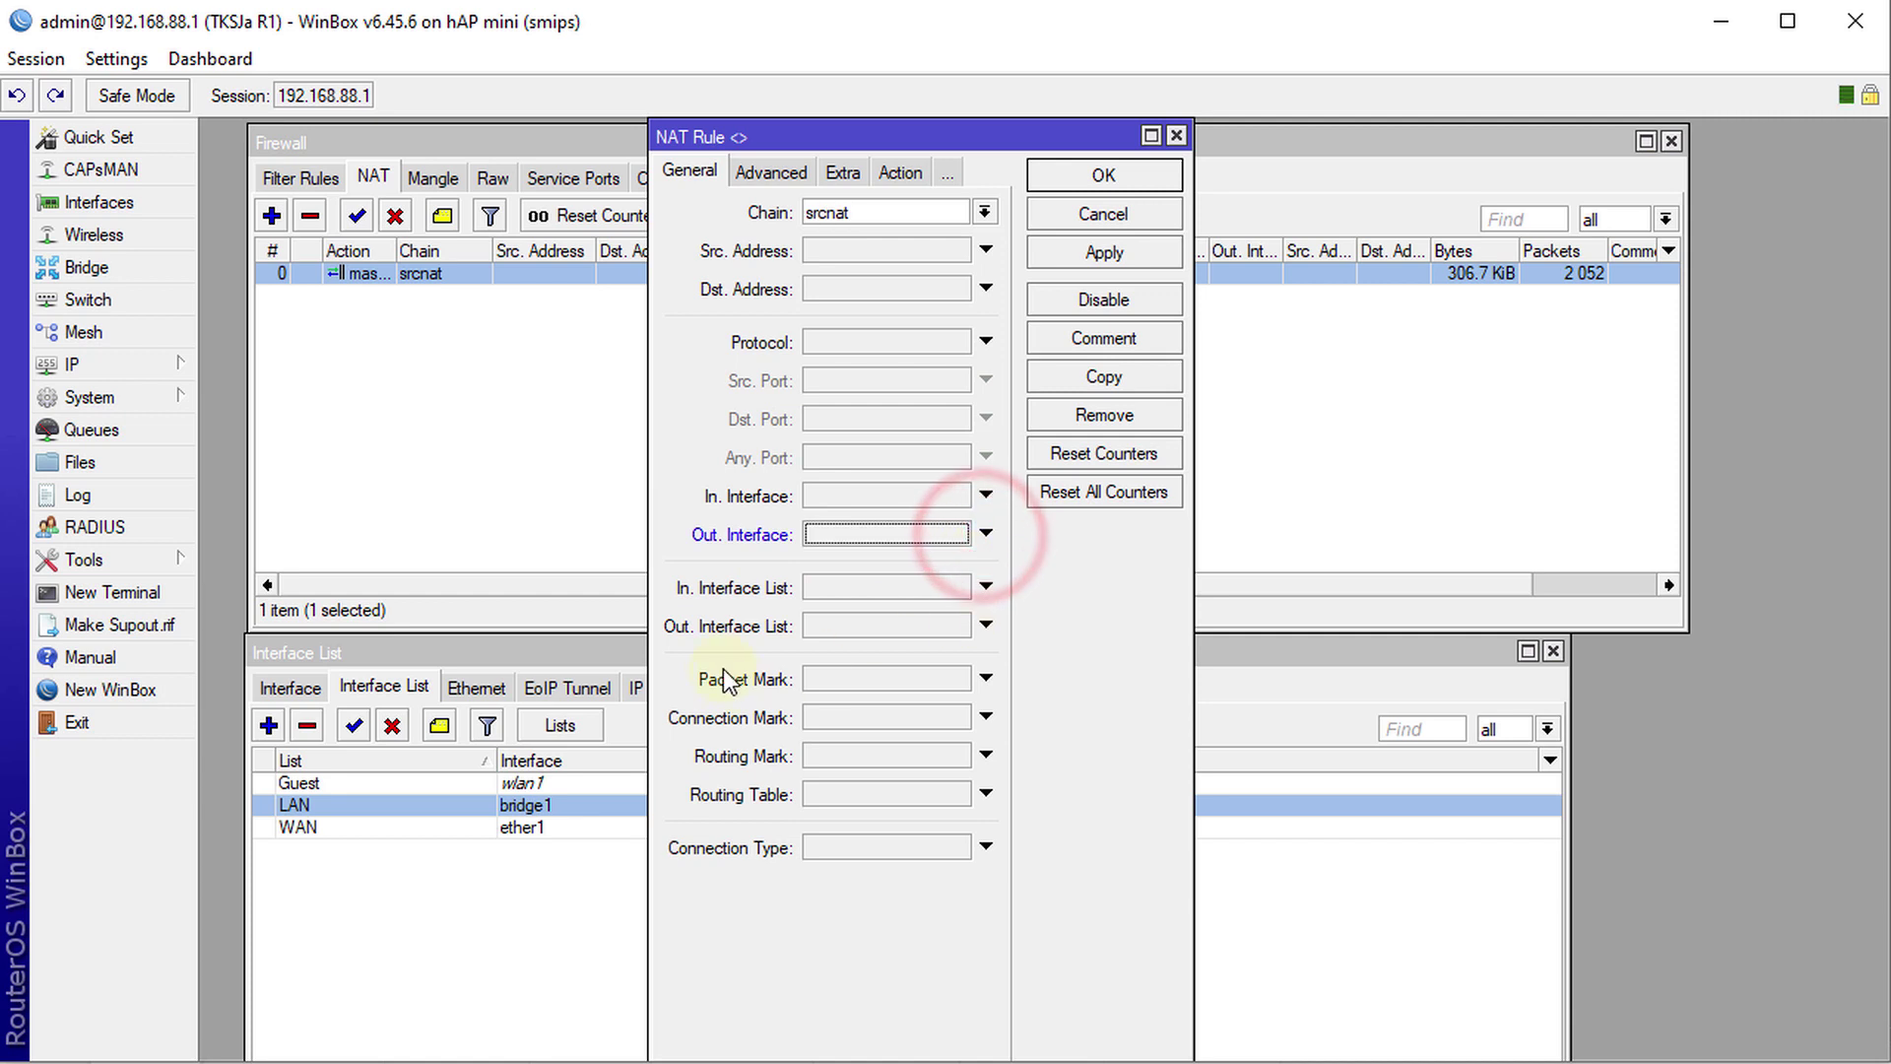
left_click(929, 625)
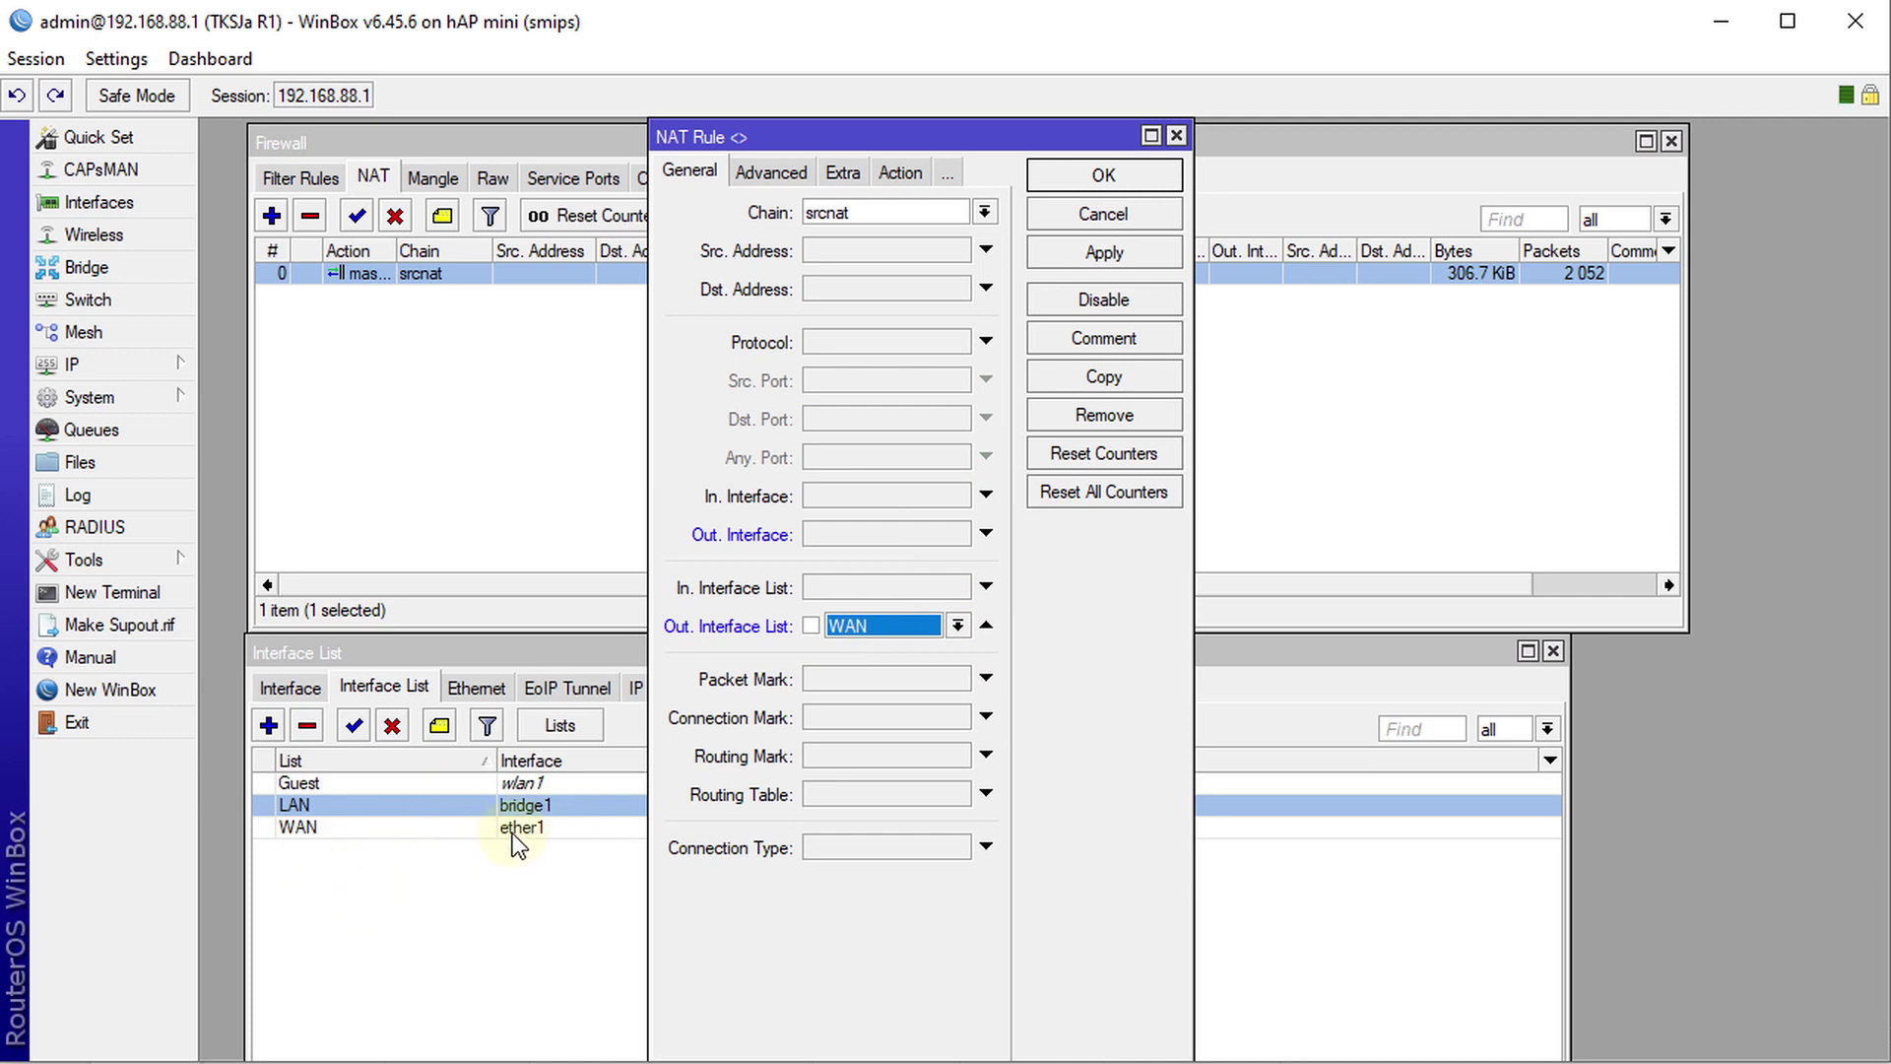
left_click(1058, 177)
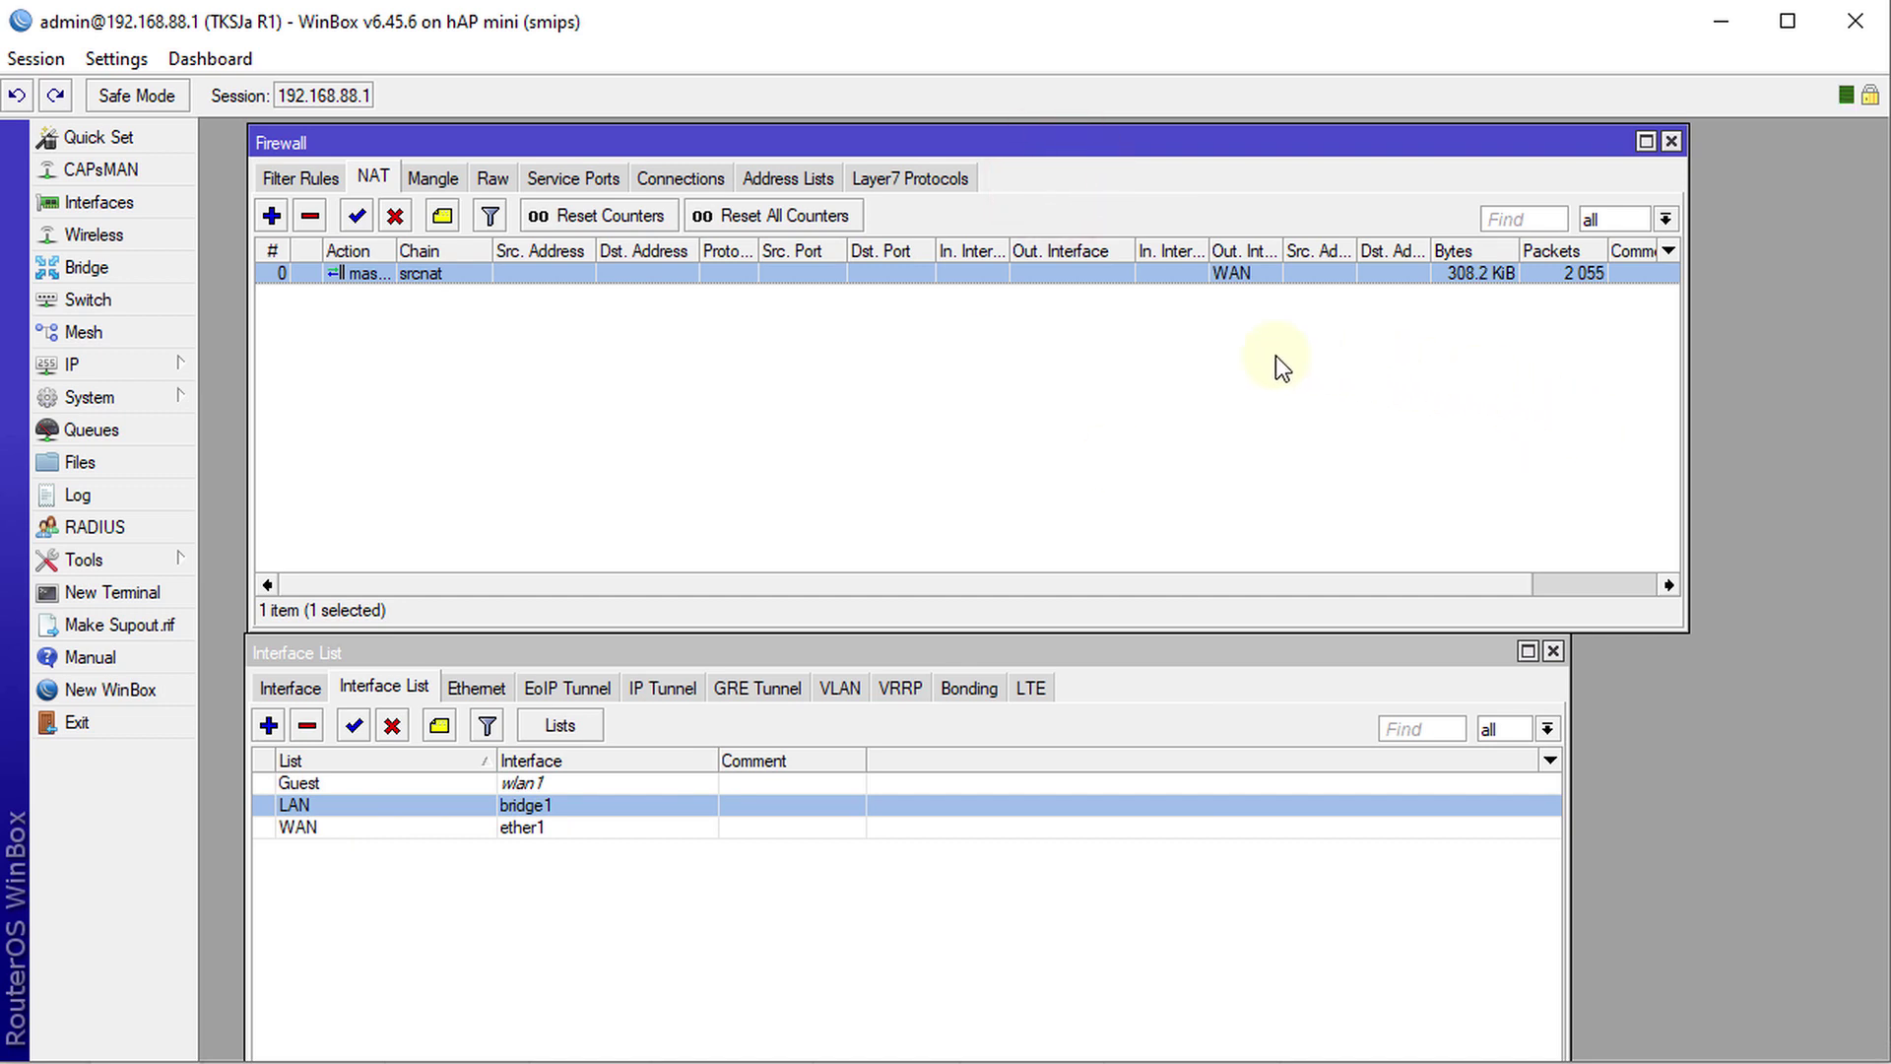
left_click(109, 367)
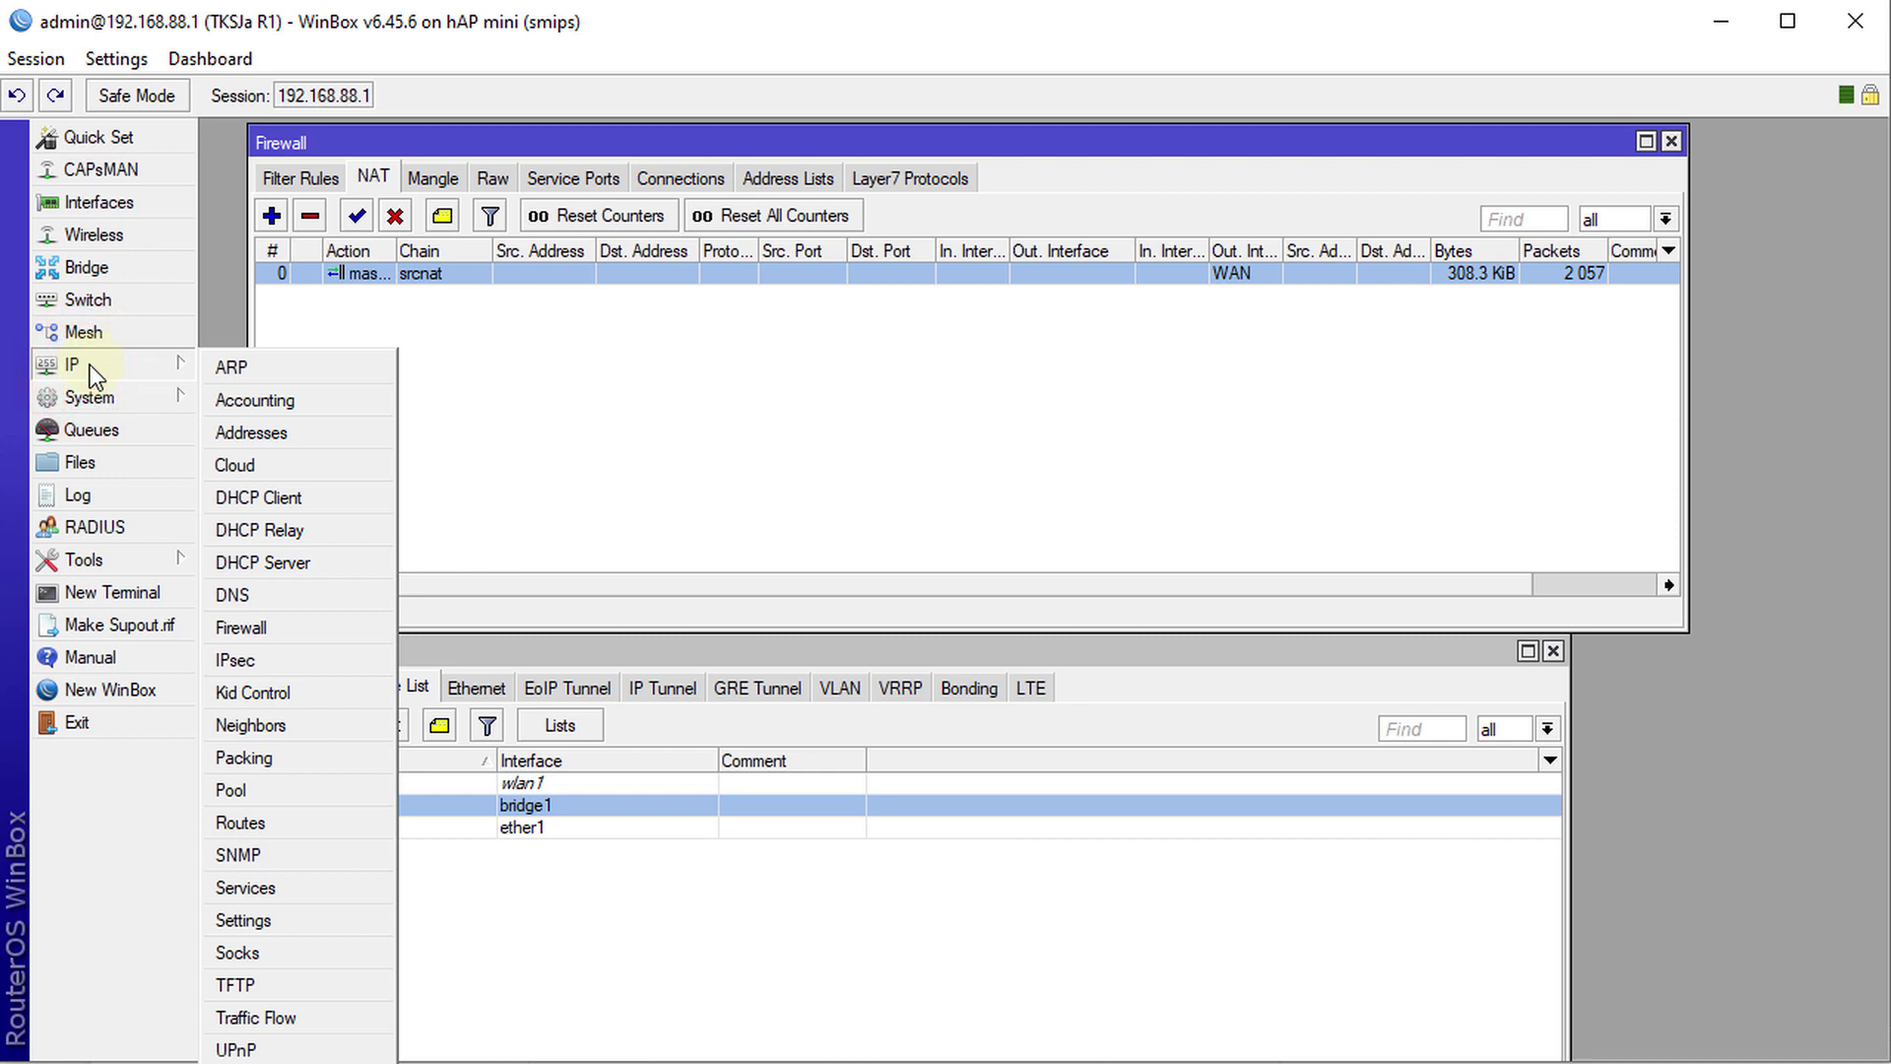
left_click(104, 409)
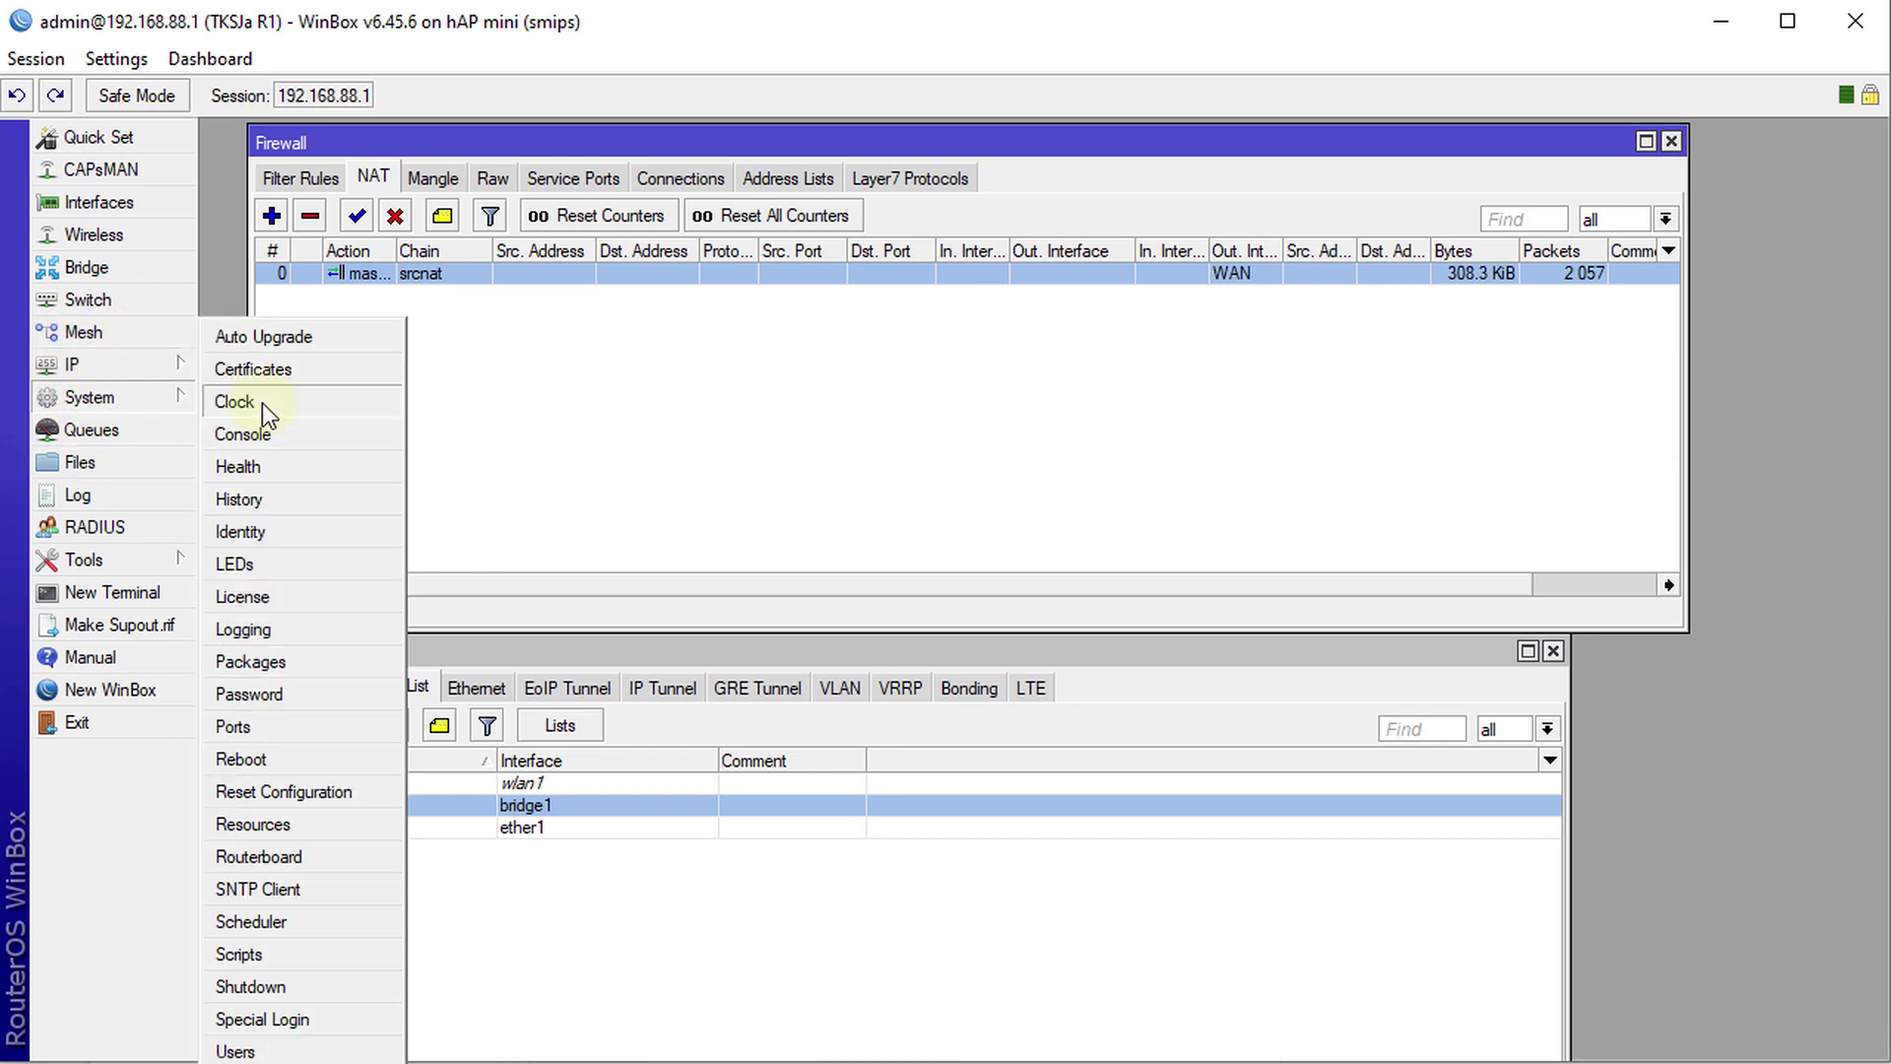
left_click(294, 660)
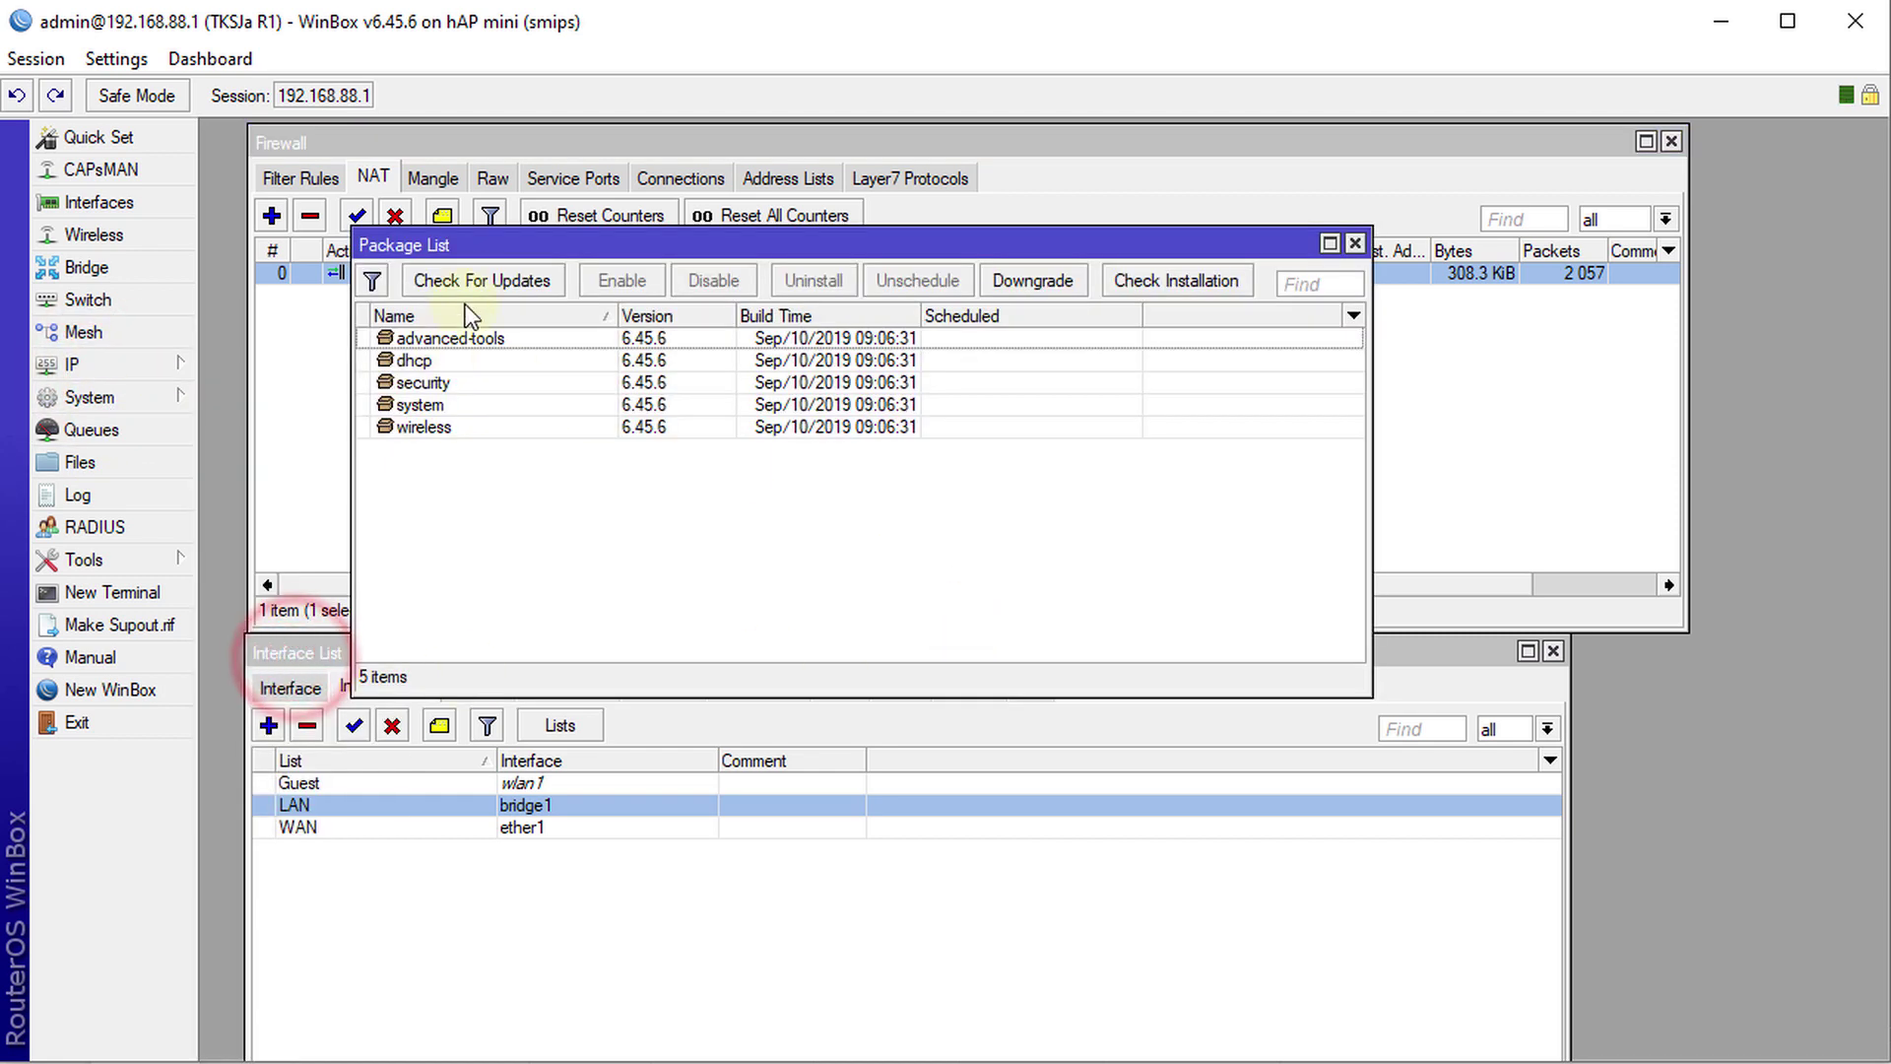
left_click(481, 281)
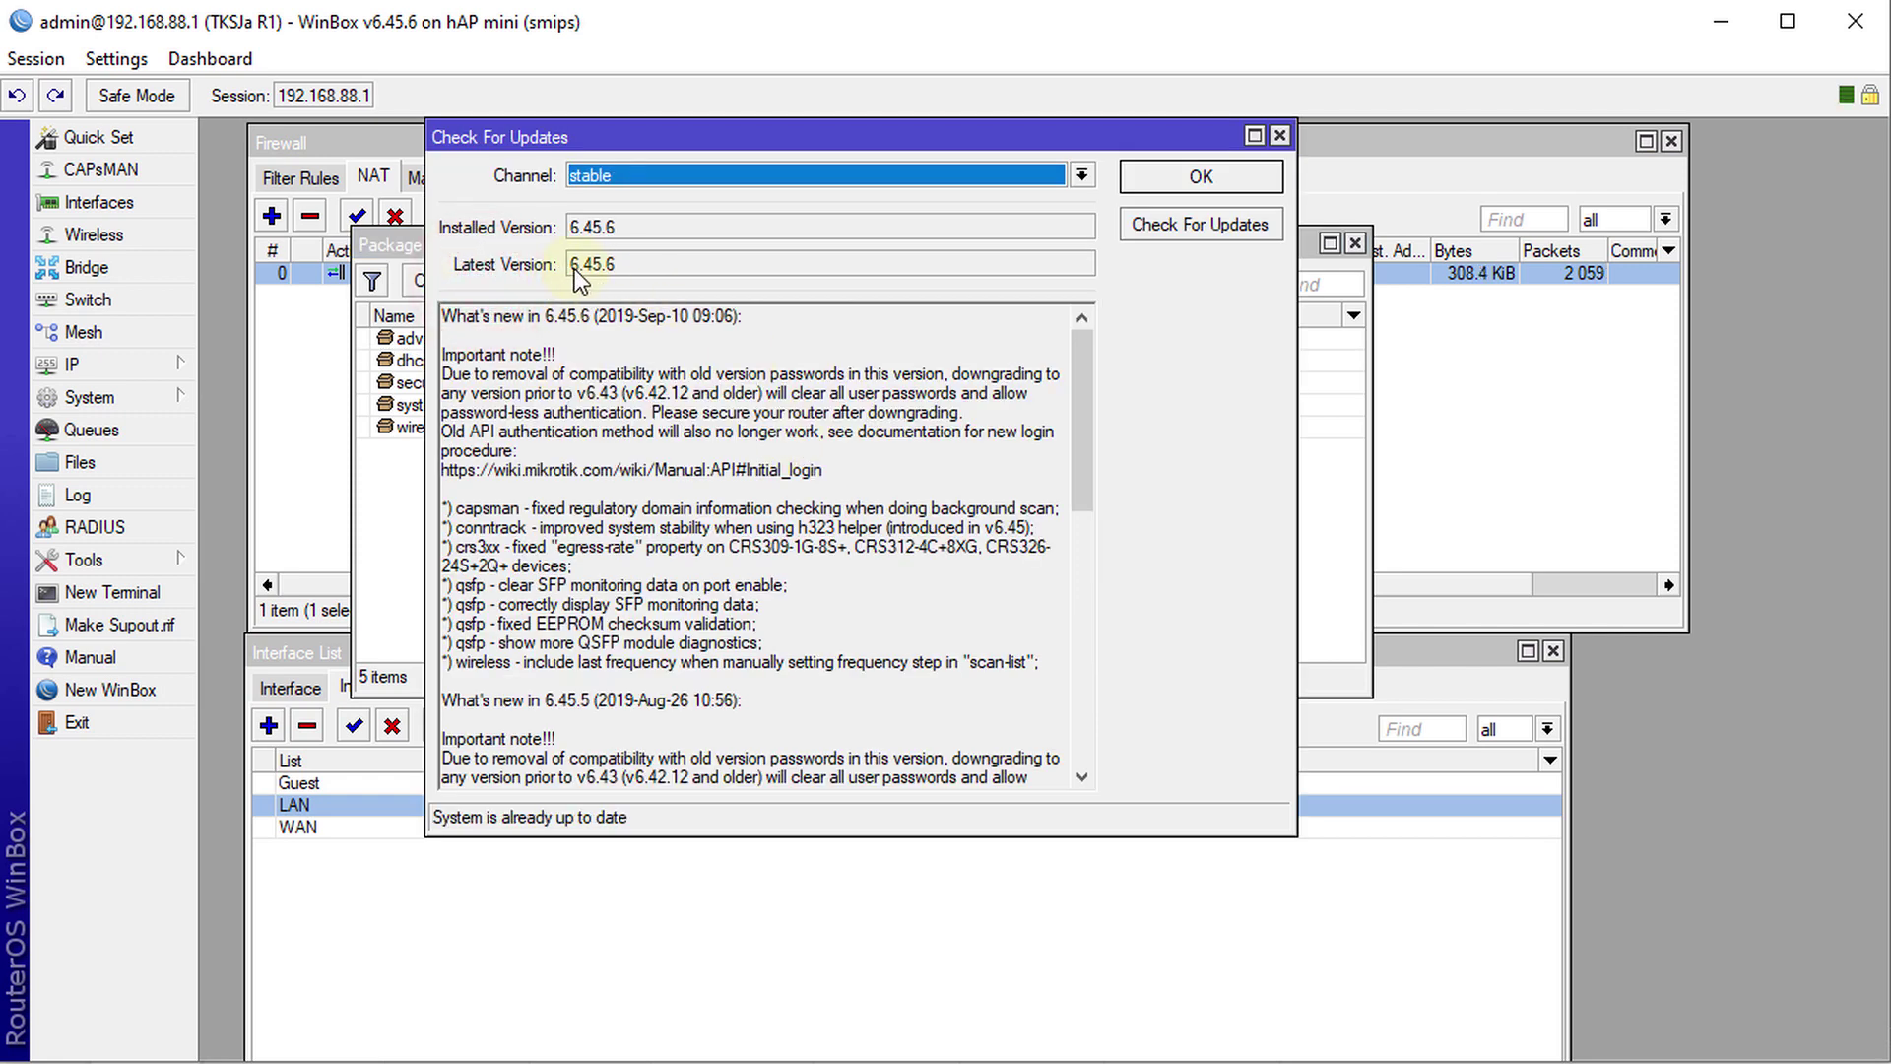
left_click(1279, 138)
left_click(1354, 242)
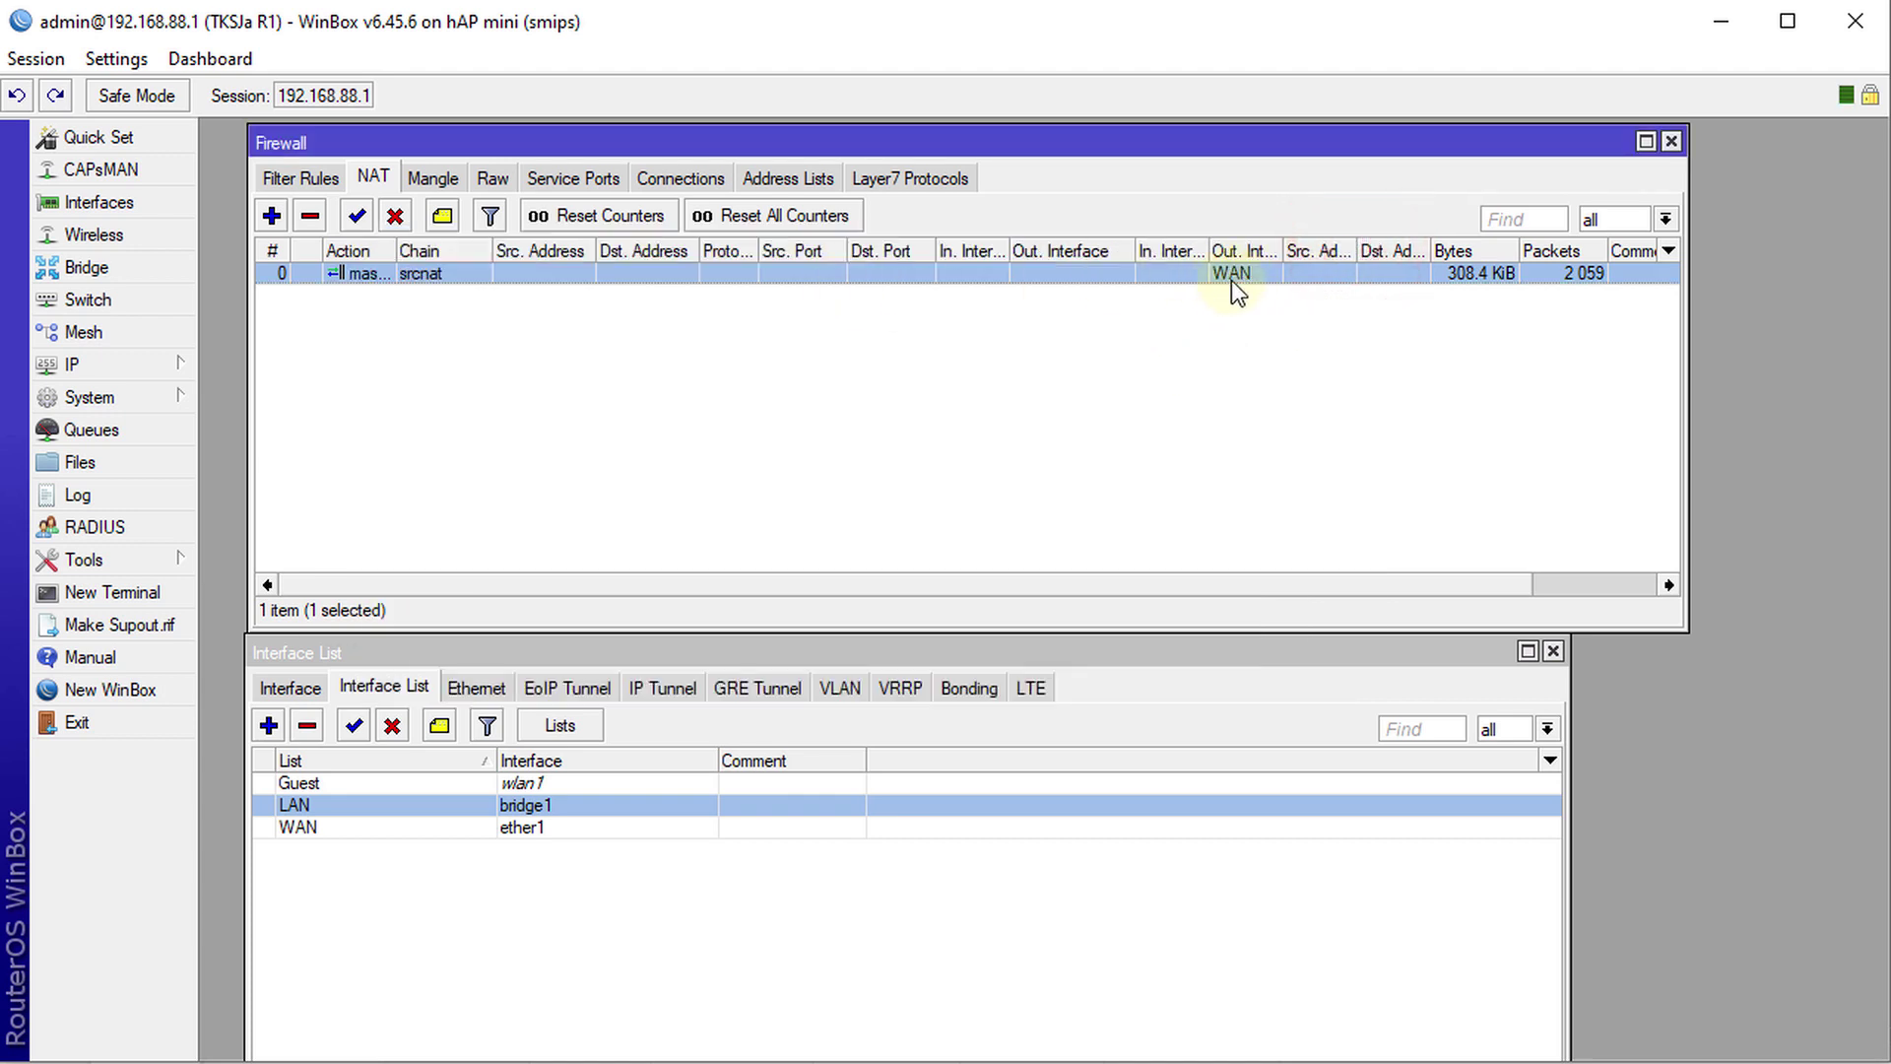
left_click(344, 832)
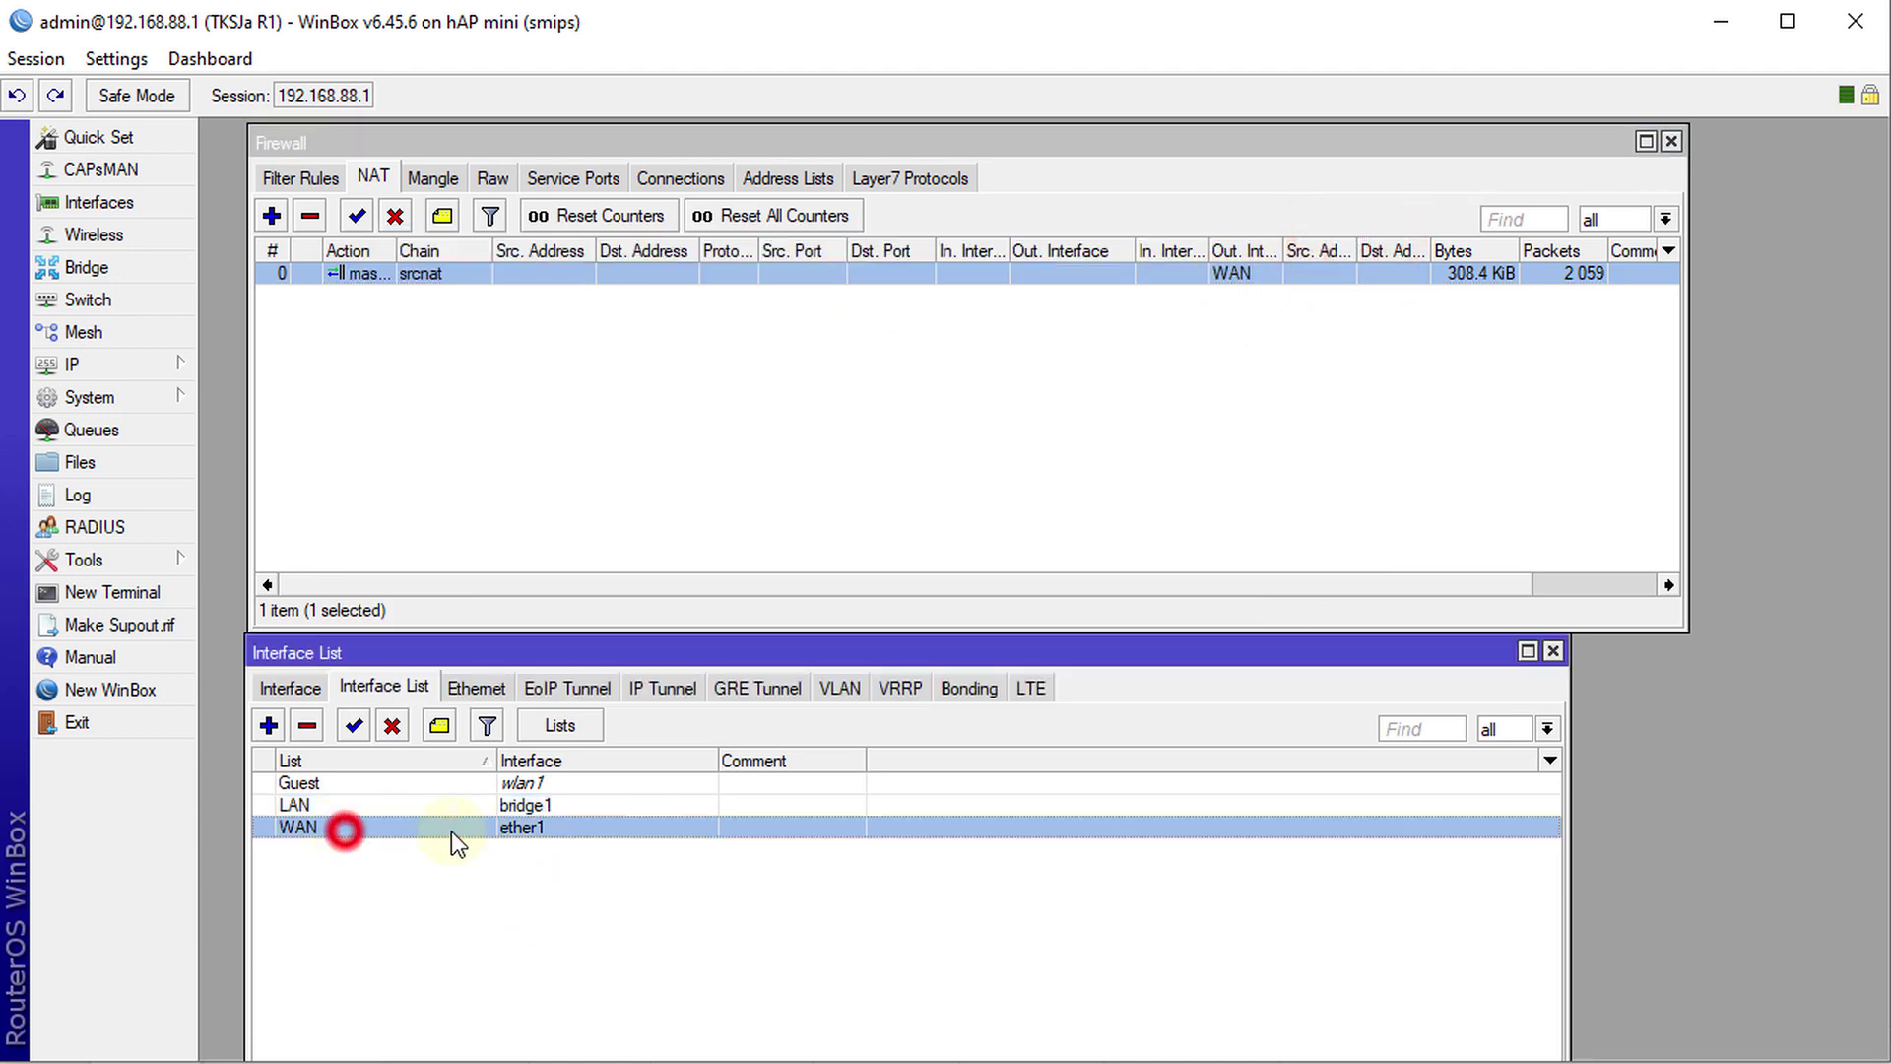
double_click(524, 829)
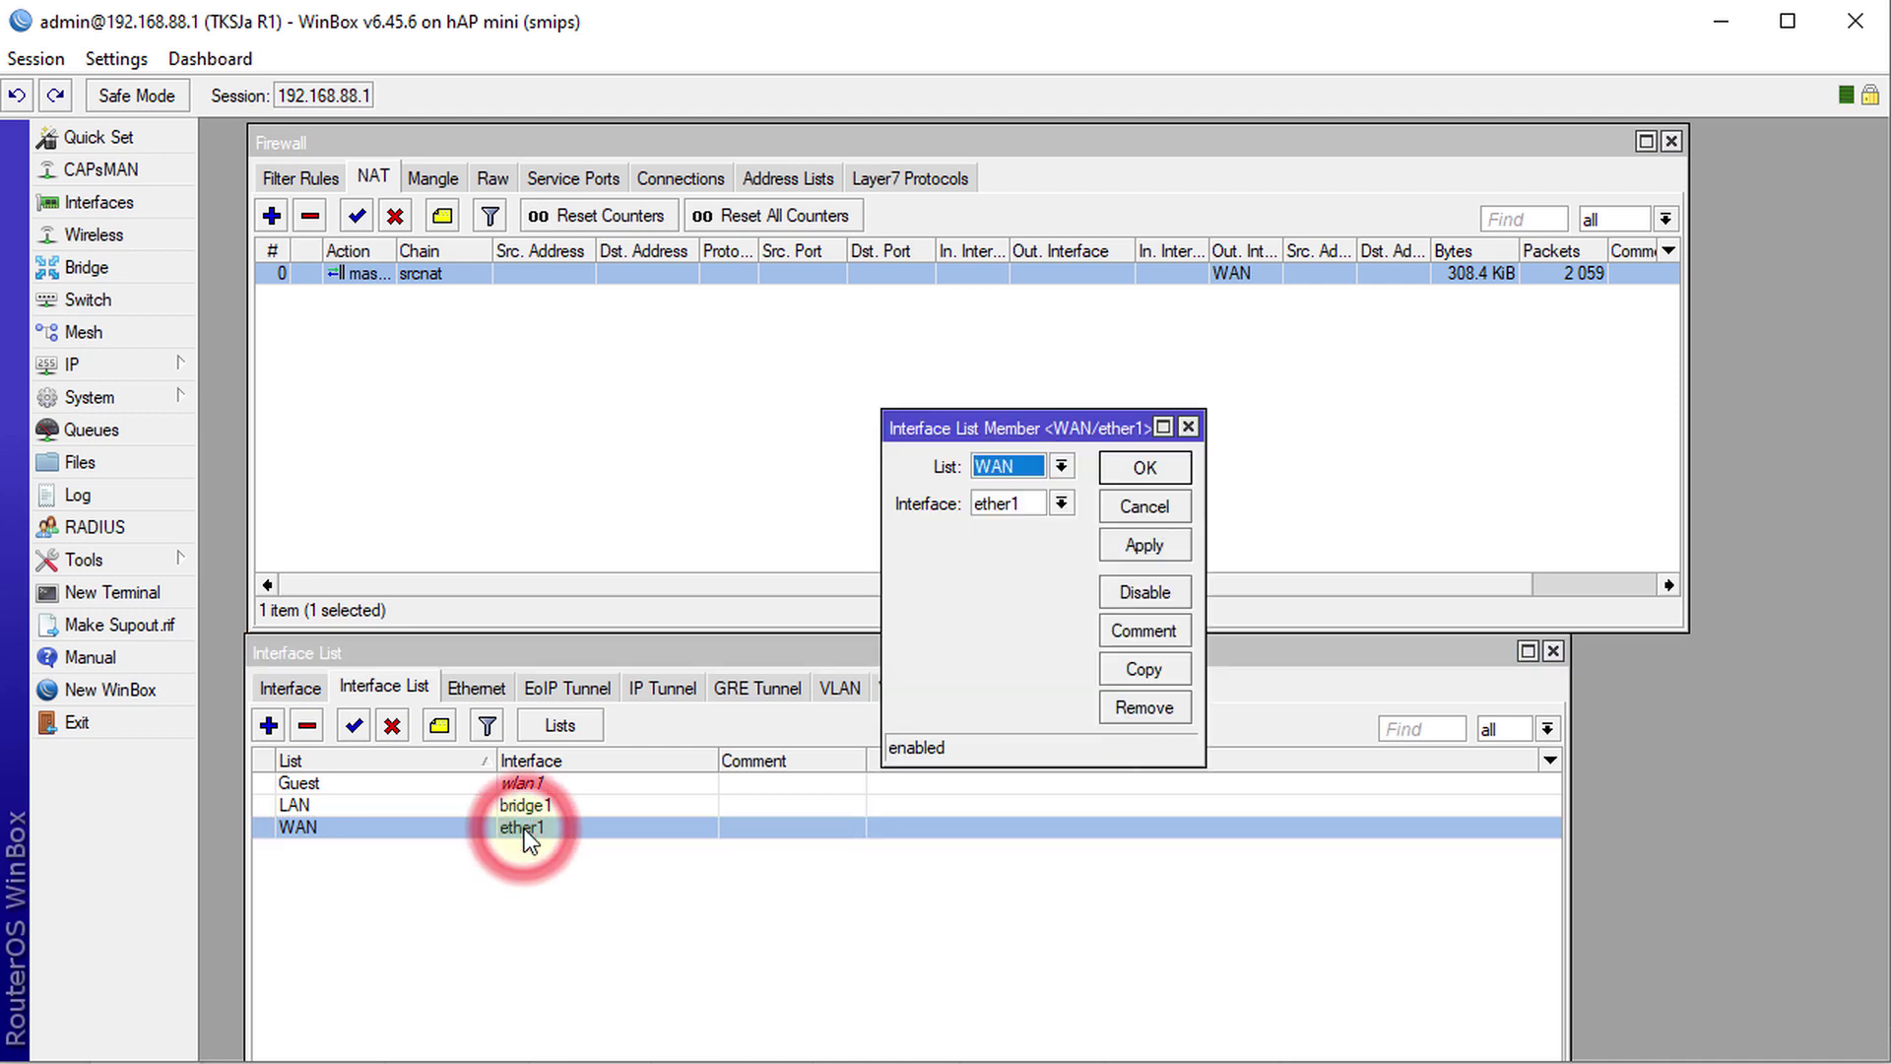
left_click(1063, 504)
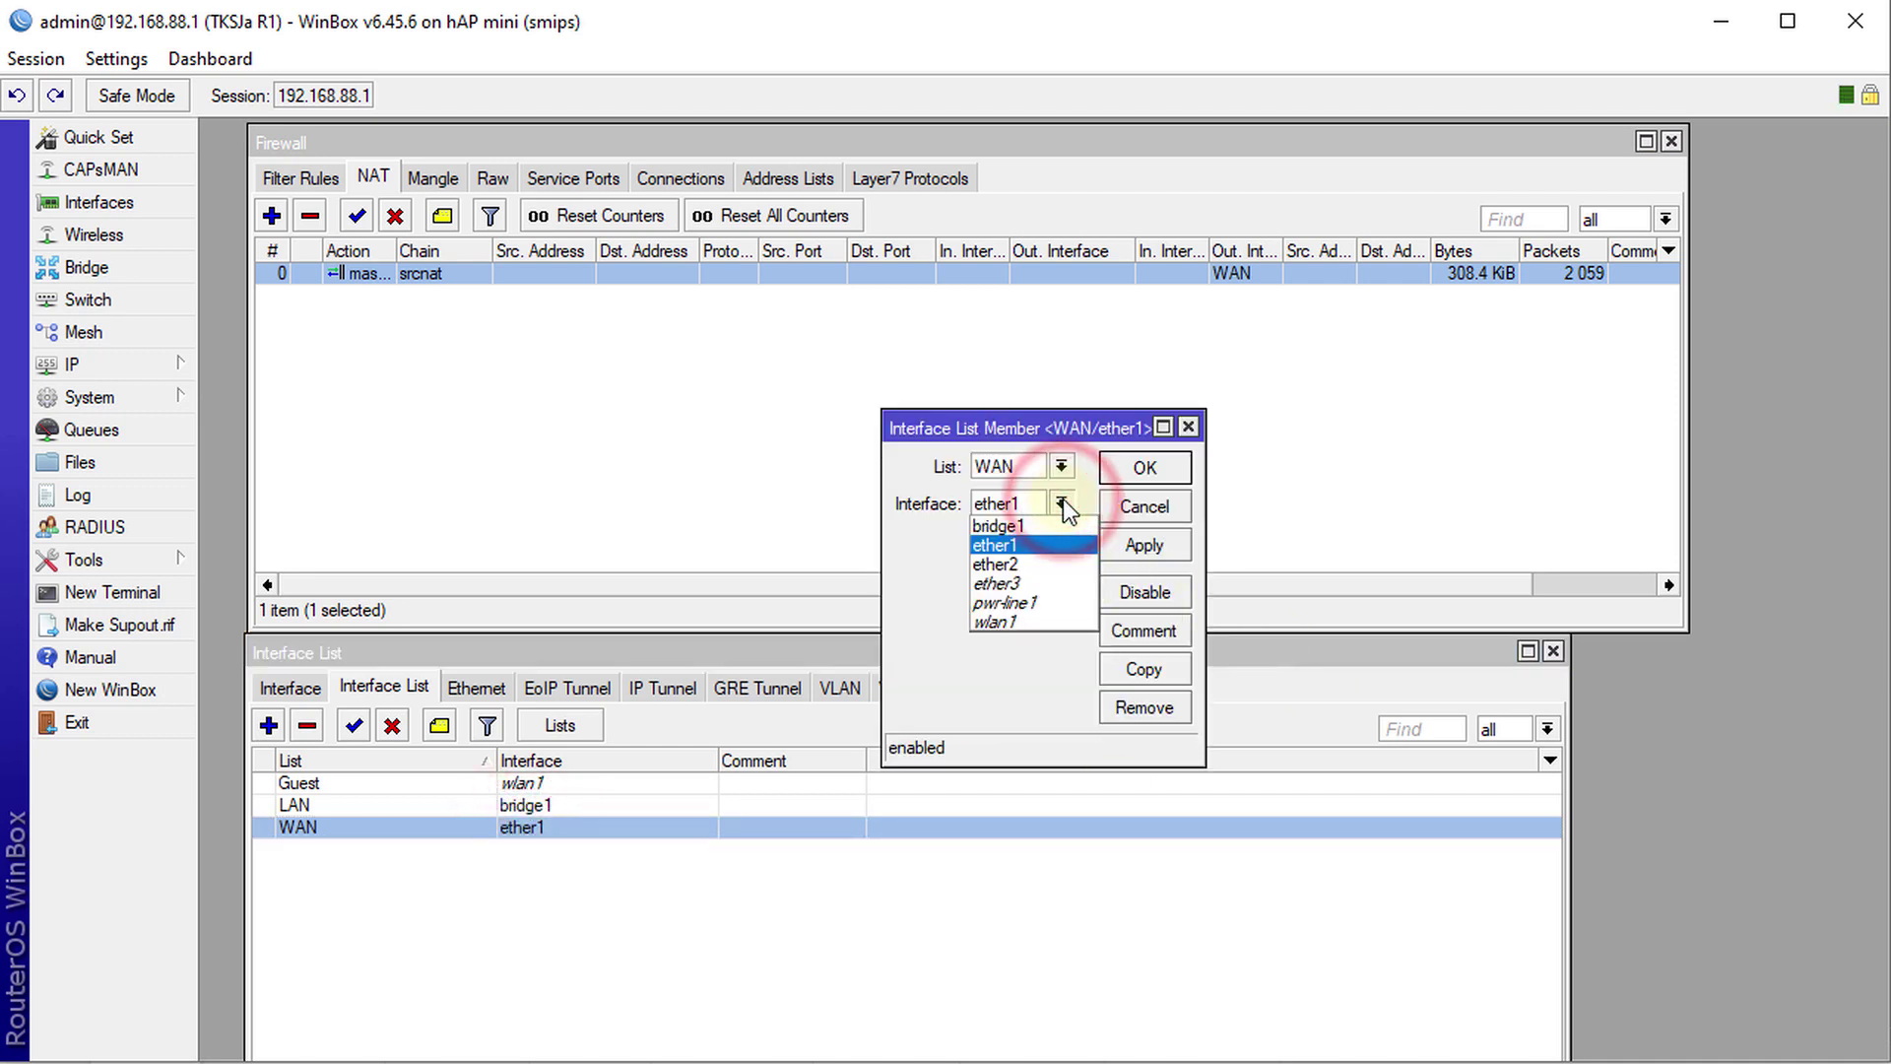
left_click(1036, 566)
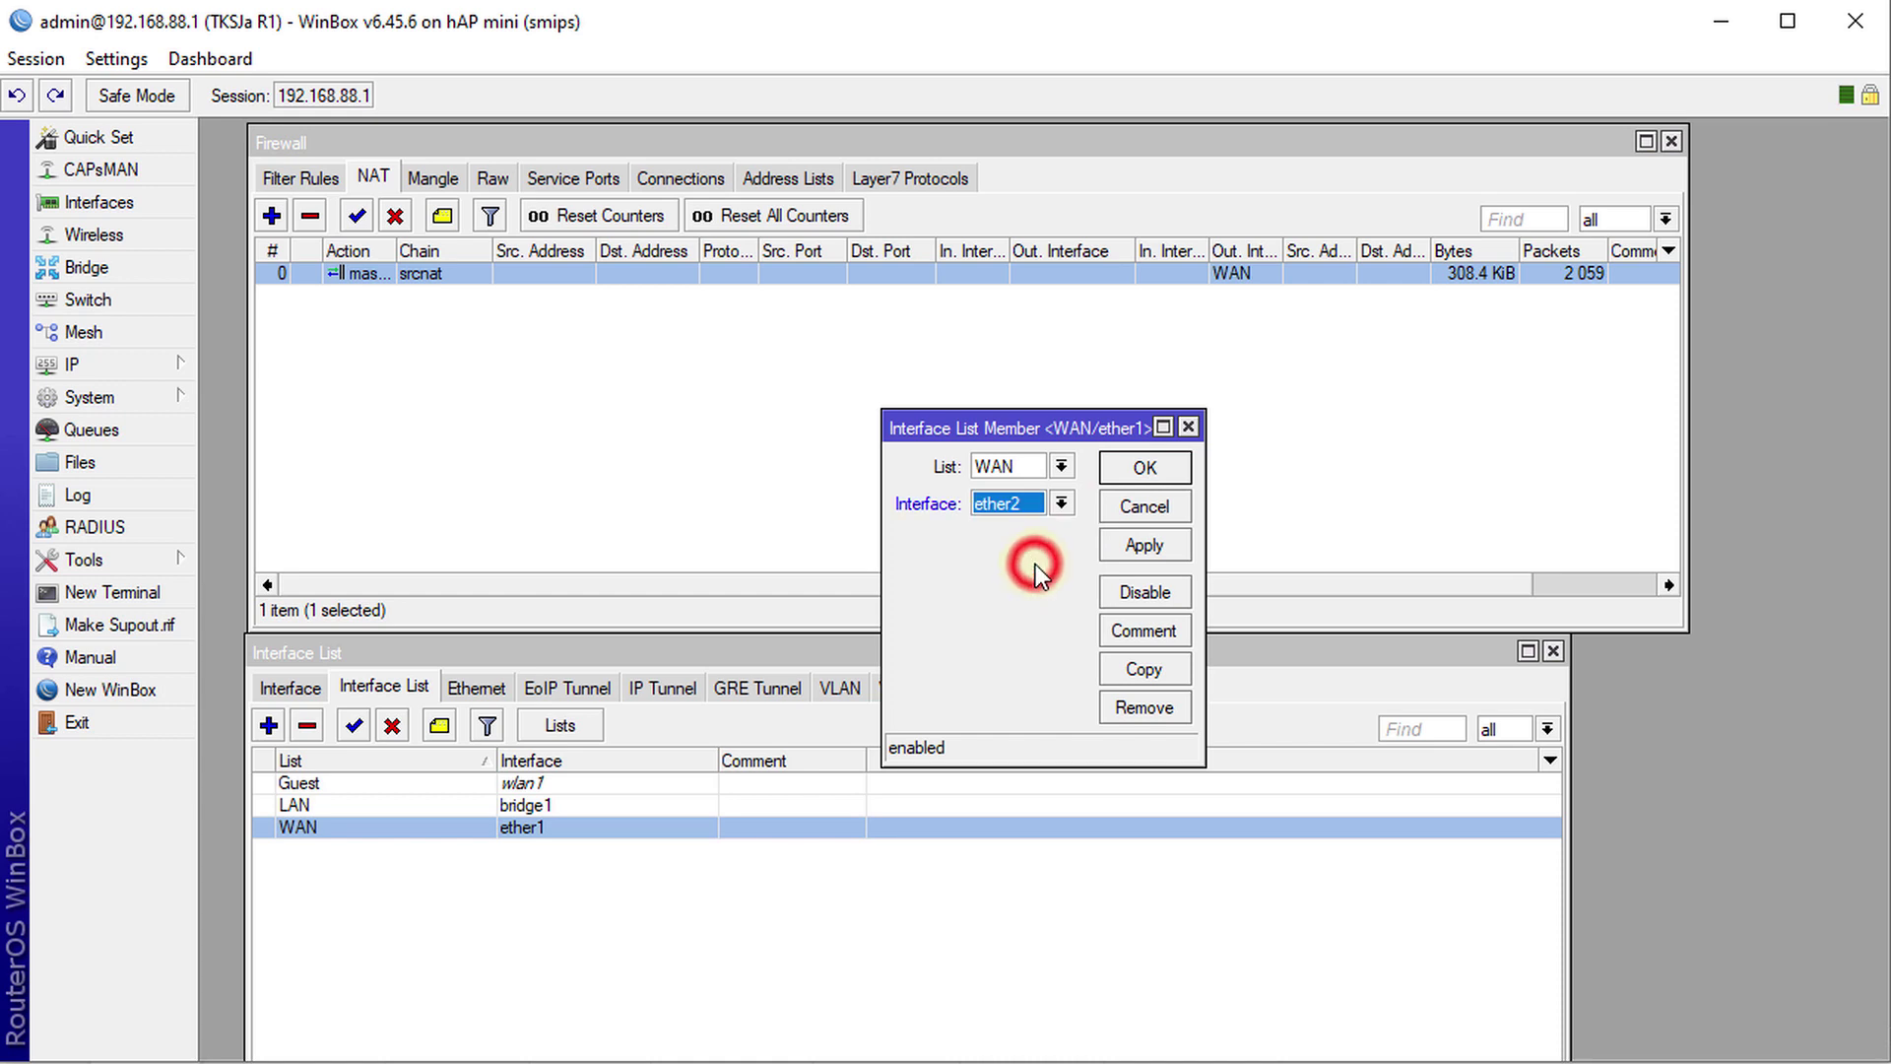
left_click(1134, 558)
left_click(1060, 506)
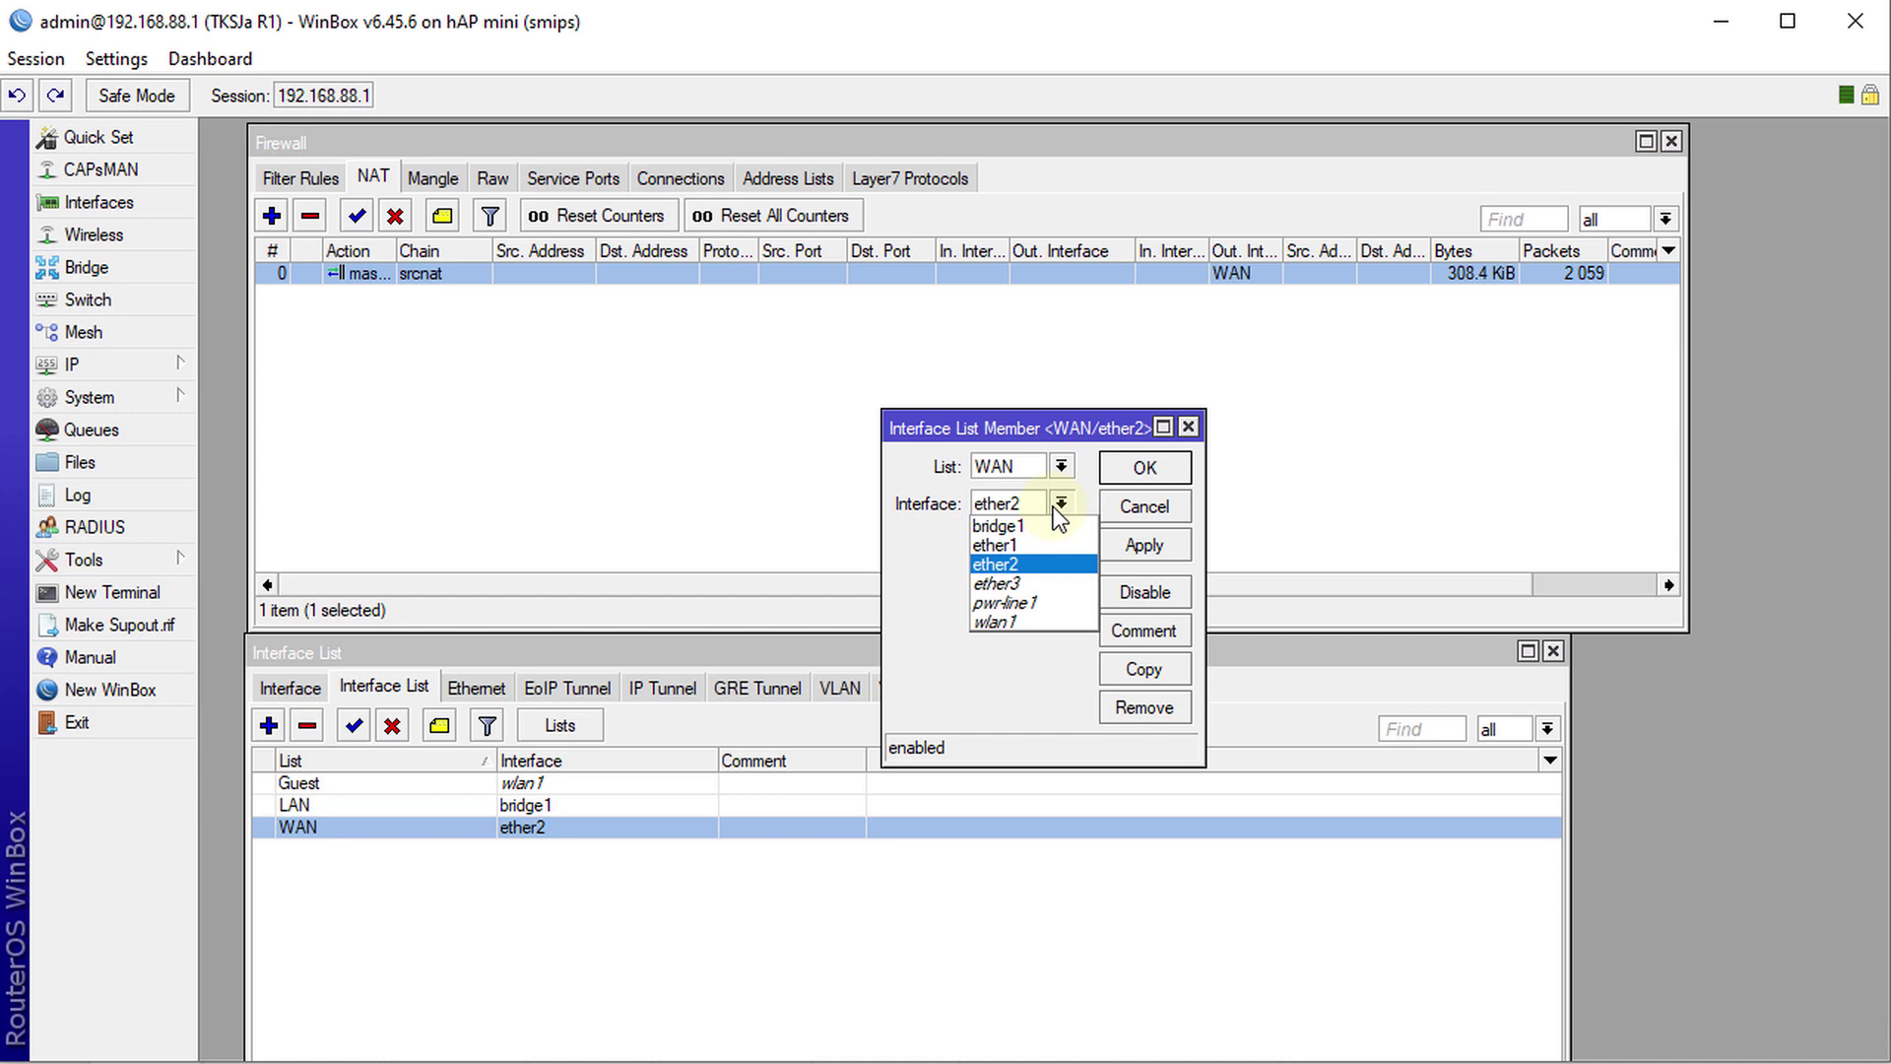
left_click(1039, 543)
left_click(1144, 544)
left_click(1144, 465)
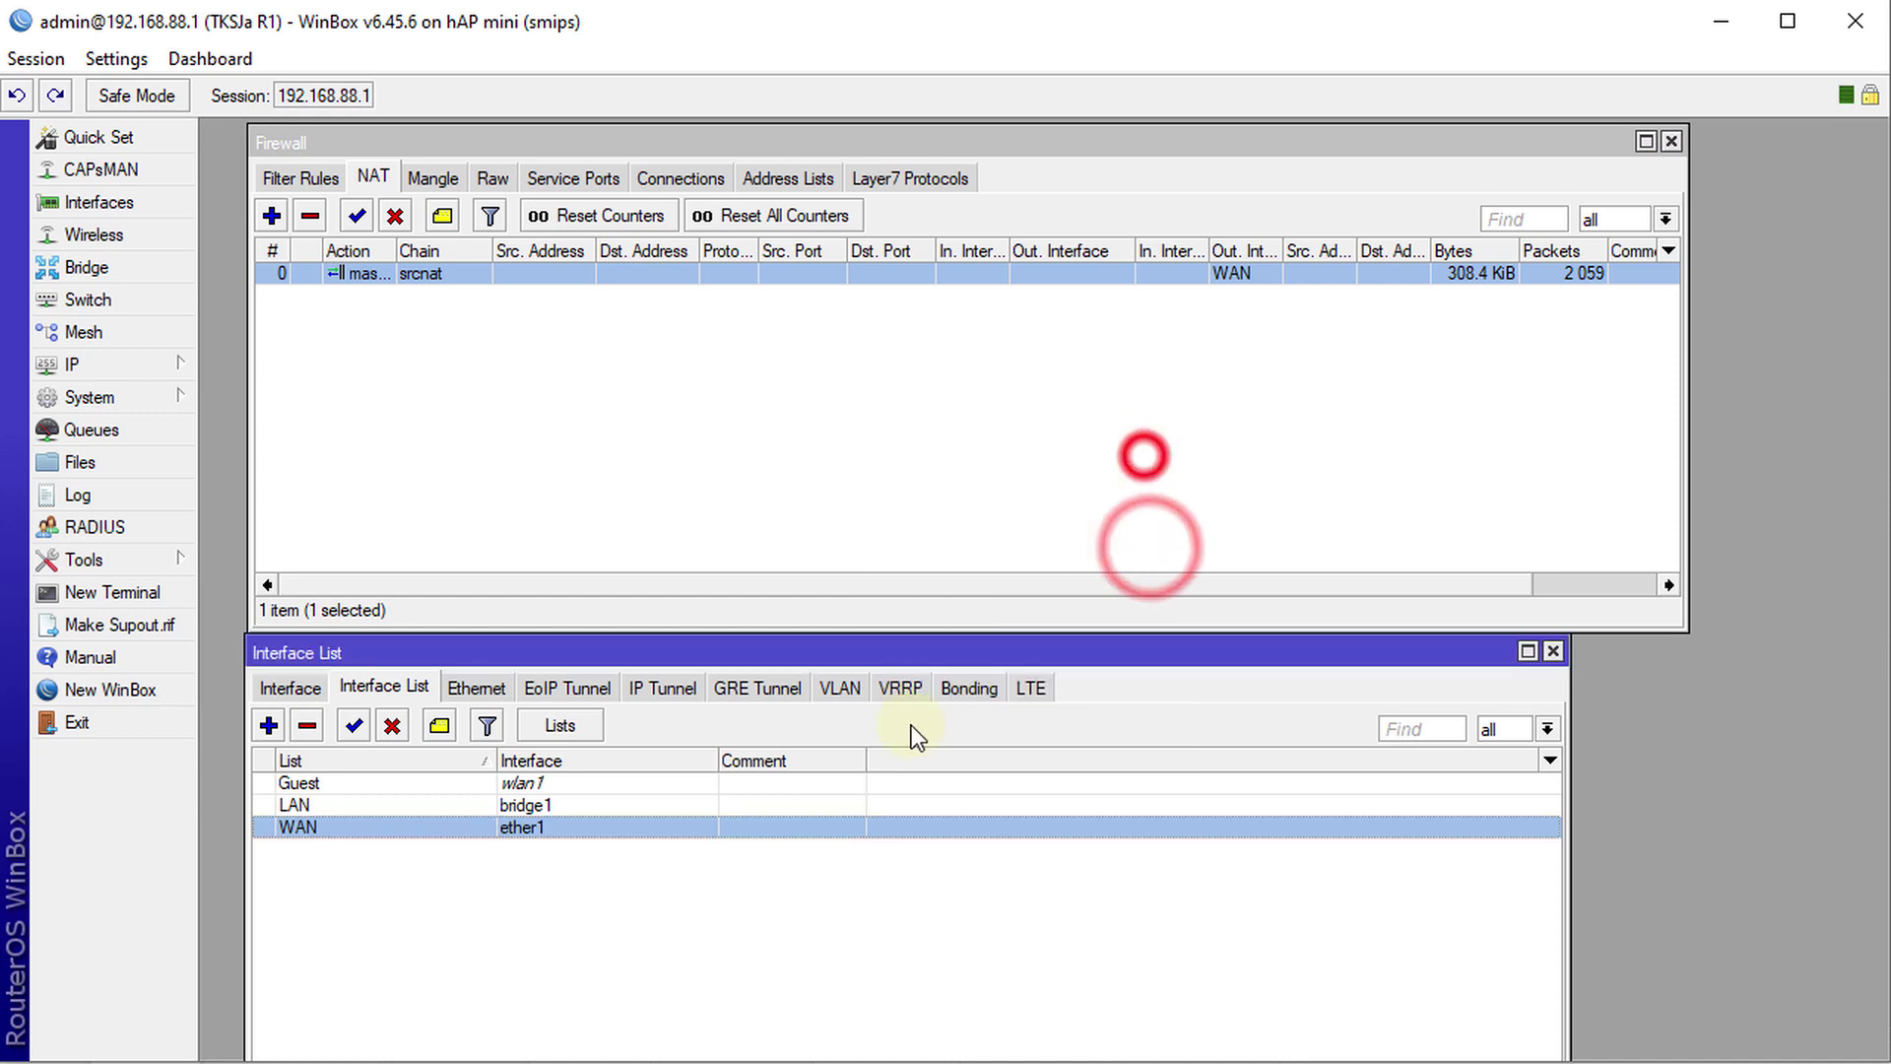